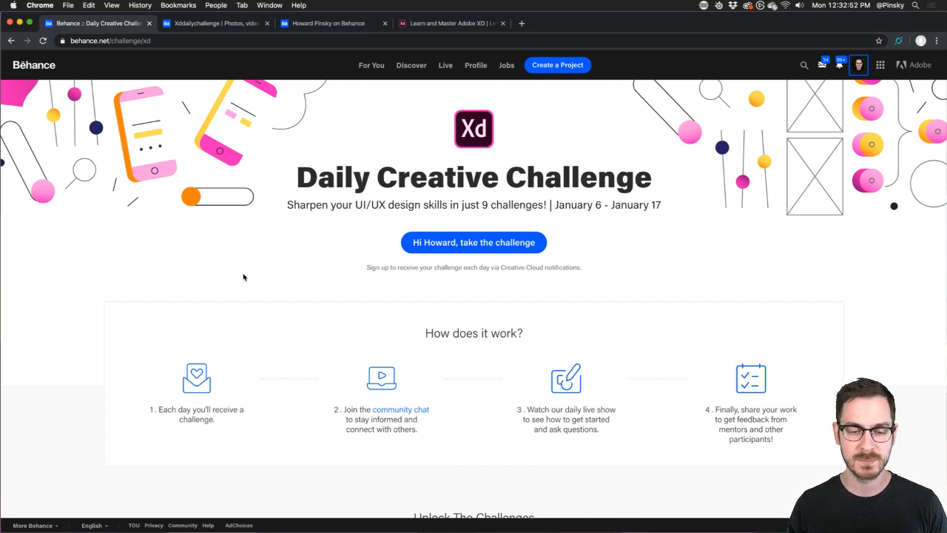
# Review the XD Daily Creative Challenge page, from how it works through the dated challenge slots to the Next Steps section
pyautogui.scroll(-3, 267, 253)
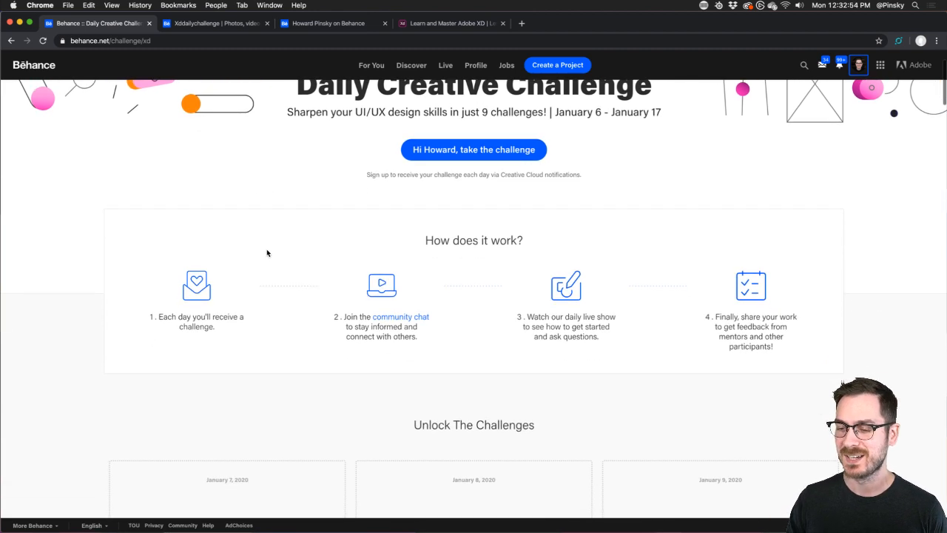
pyautogui.scroll(-2, 267, 253)
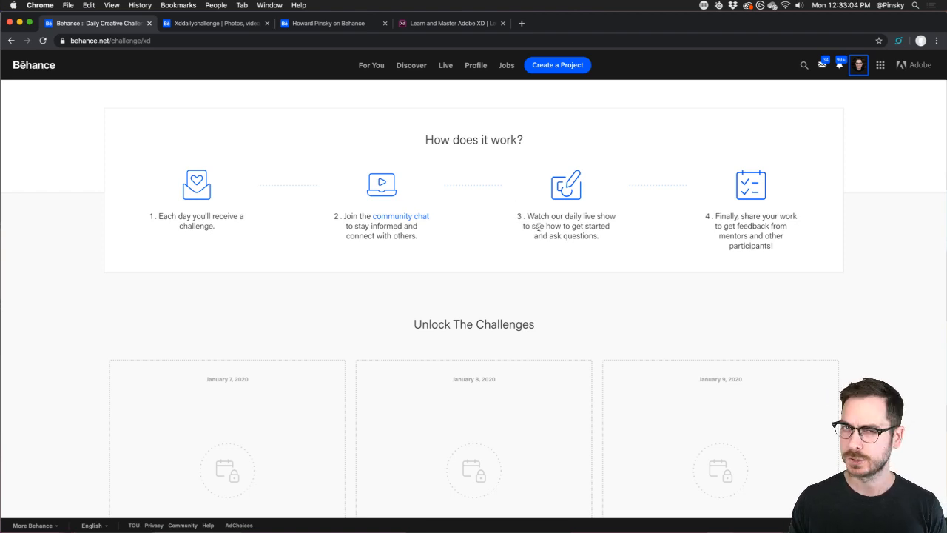
pyautogui.scroll(-5, 155, 236)
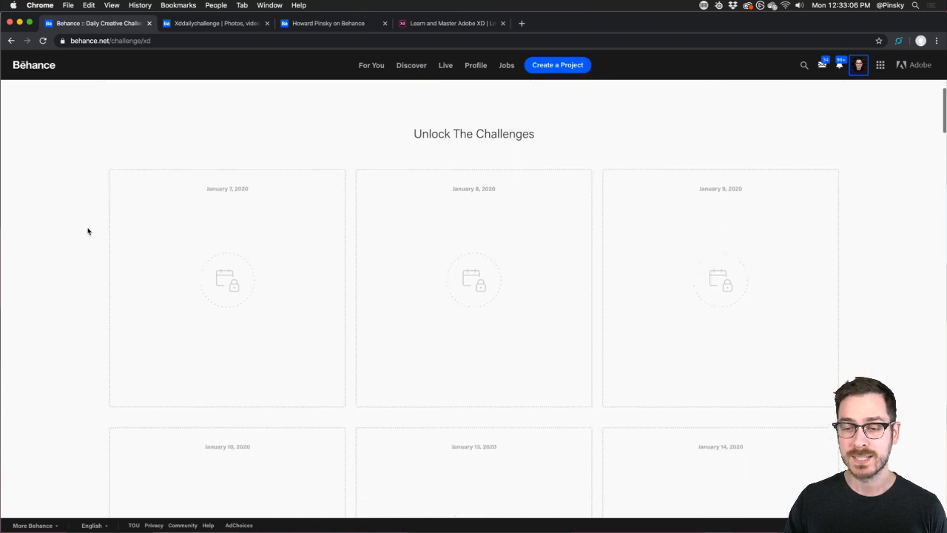
pyautogui.scroll(-2, 87, 231)
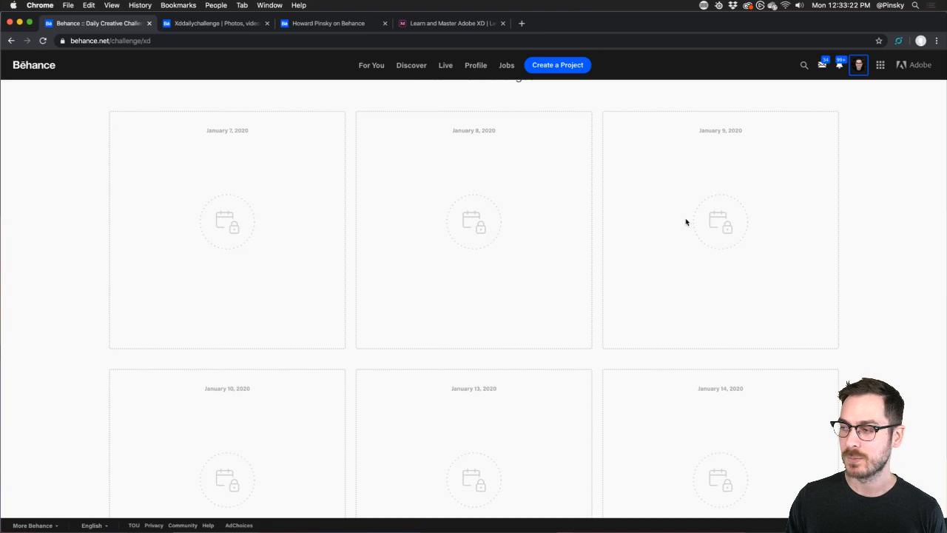
pyautogui.scroll(-5, 431, 237)
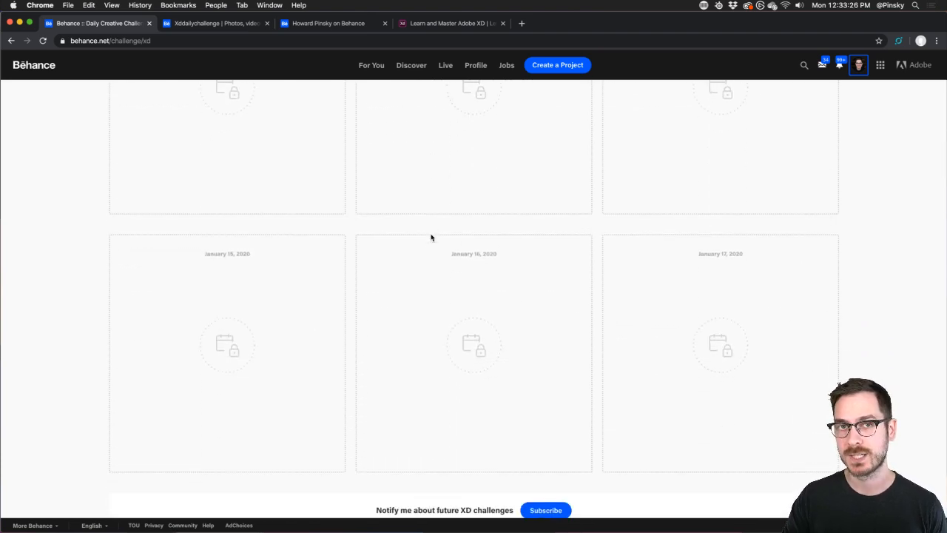
pyautogui.scroll(-3, 431, 236)
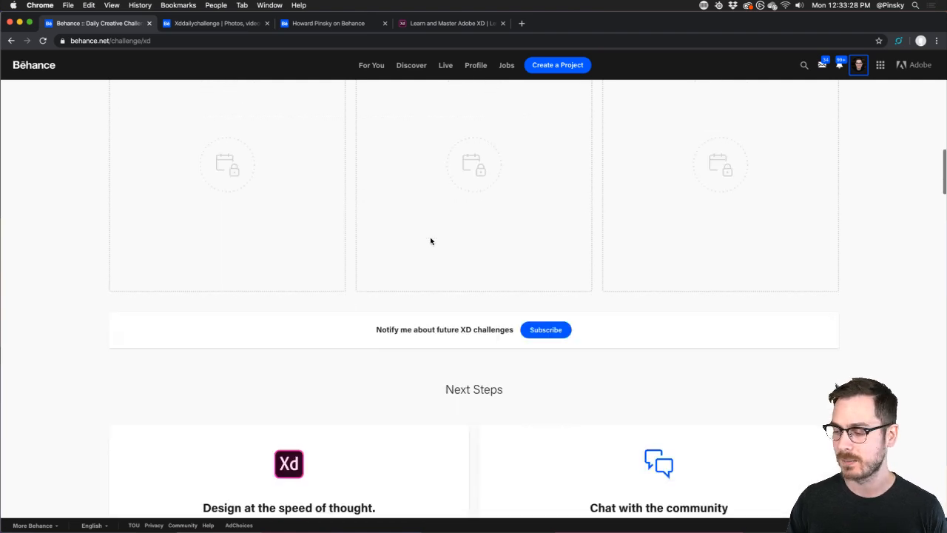
pyautogui.scroll(-3, 362, 339)
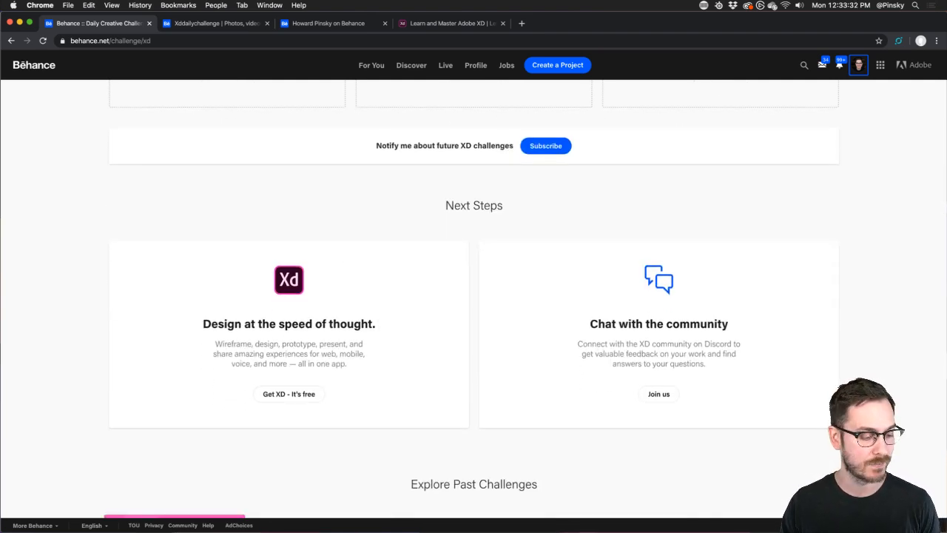
# Switch to Discord and look through the Adobe XD server's channel list down to the voice channels
pyautogui.press('super+Tab')
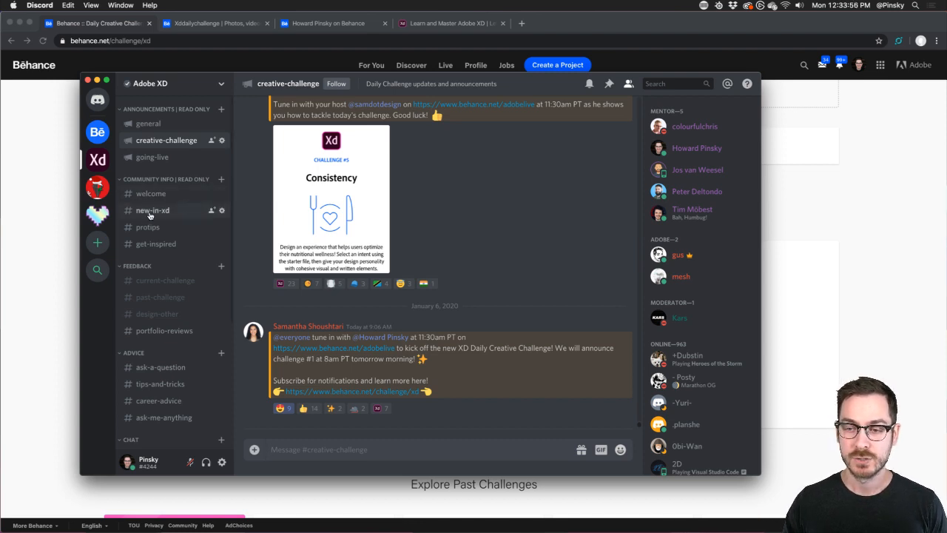
pyautogui.scroll(-3, 159, 263)
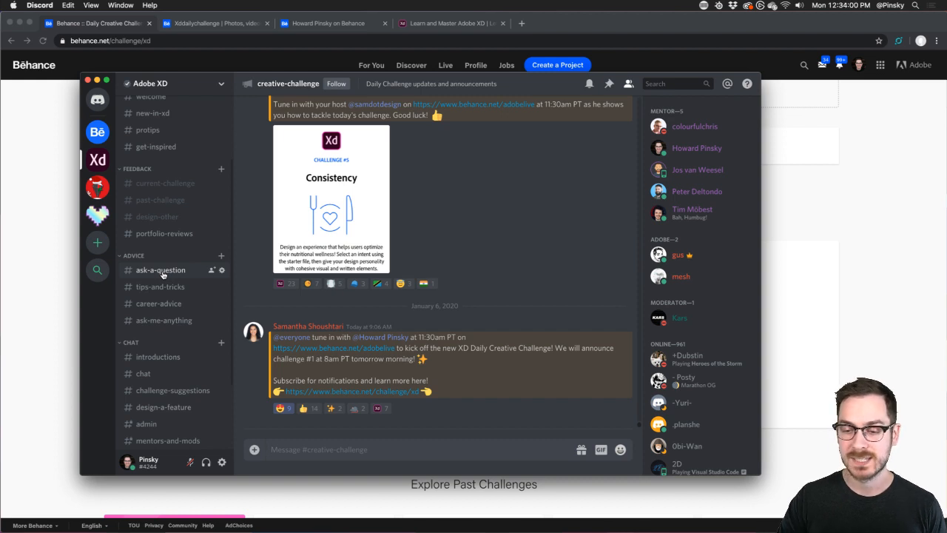
pyautogui.scroll(-3, 162, 274)
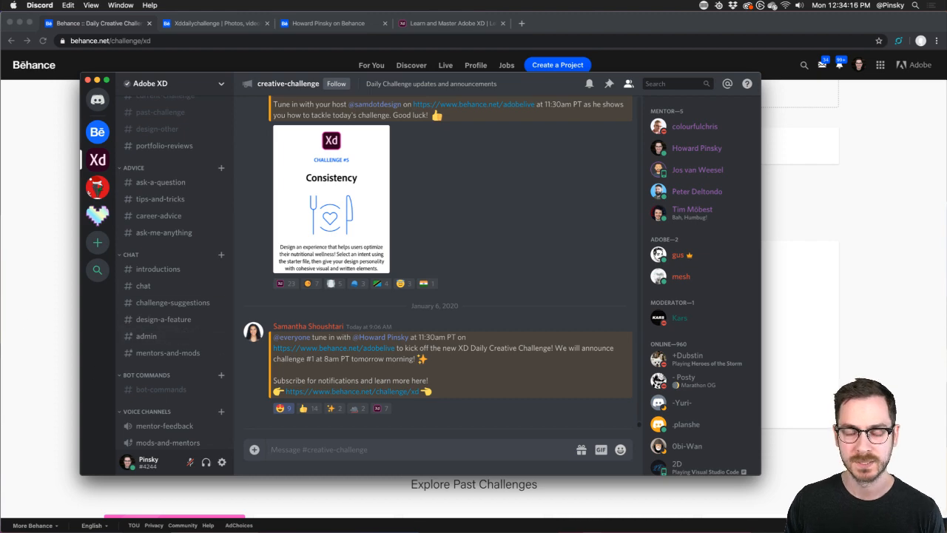
# Return to the start of the challenge page in Chrome, and bring Discord back with the beginning of its channel list showing
pyautogui.click(37, 194)
pyautogui.scroll(15, 169, 203)
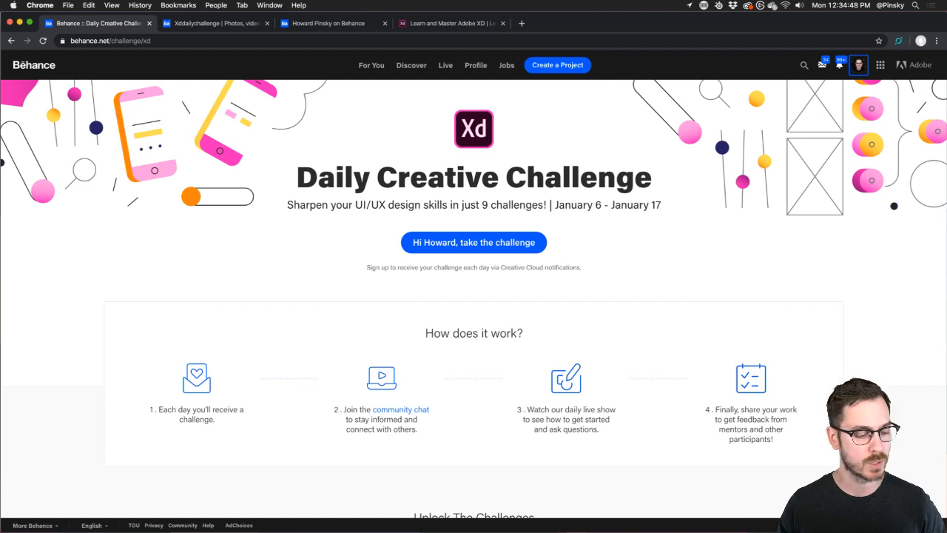
pyautogui.press('super+Tab')
pyautogui.scroll(5, 178, 263)
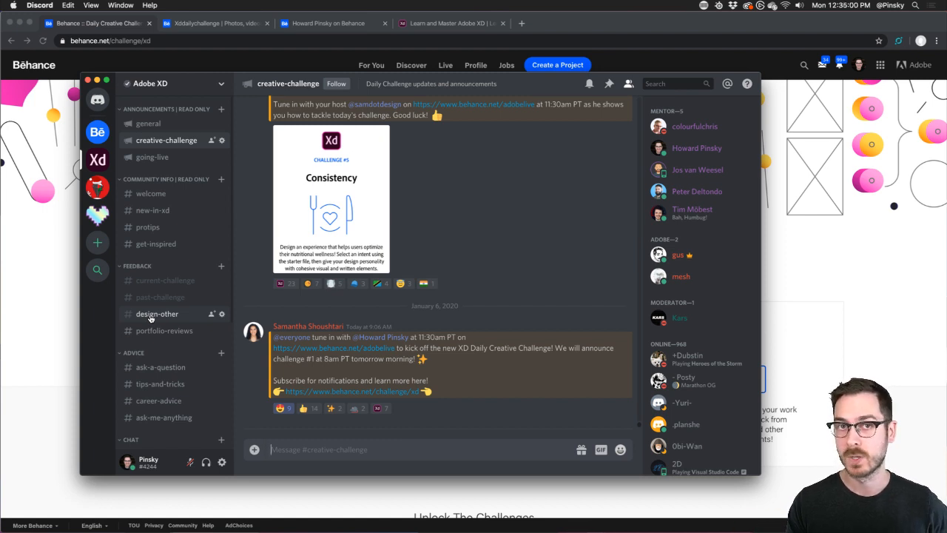
# Switch to the xddailychallenge search results in Chrome, skim them, and show all matching projects
pyautogui.click(59, 265)
pyautogui.click(227, 24)
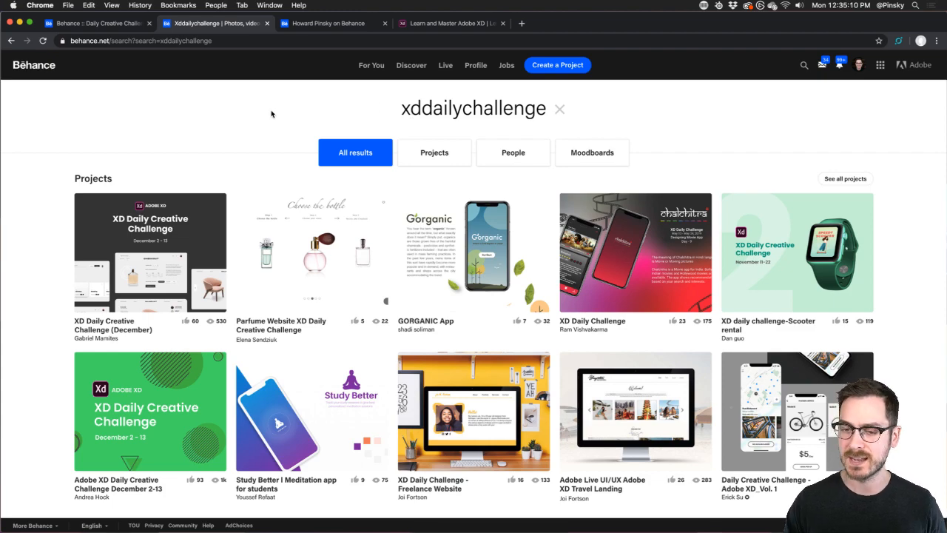
pyautogui.scroll(-3, 271, 113)
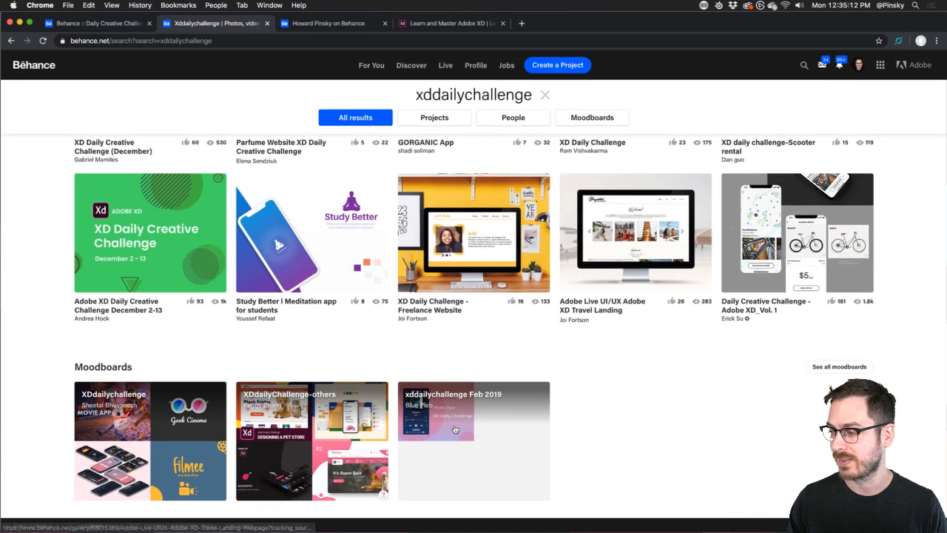
pyautogui.scroll(3, 657, 443)
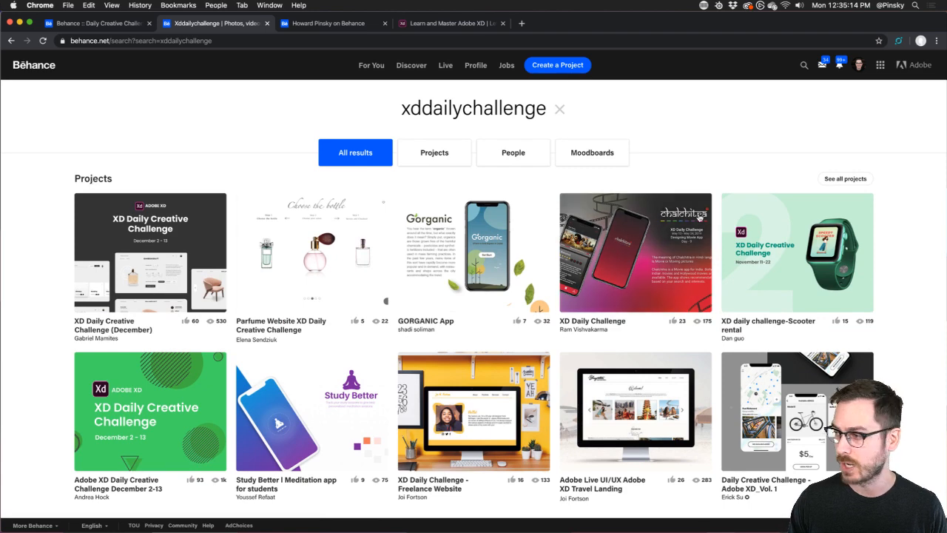
pyautogui.click(843, 178)
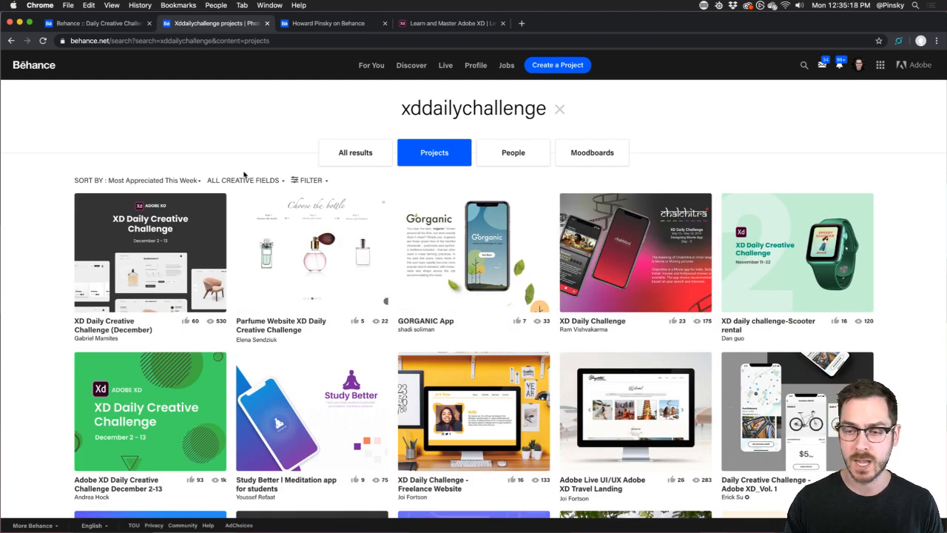
# Browse the xddailychallenge project results to examine the designs submitted for past challenges
pyautogui.scroll(-15, 50, 304)
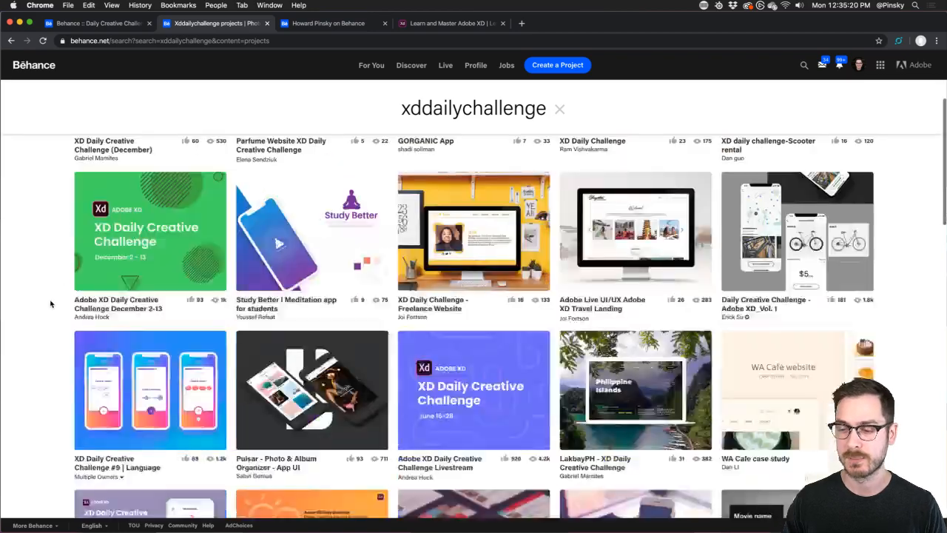
pyautogui.scroll(-20, 51, 303)
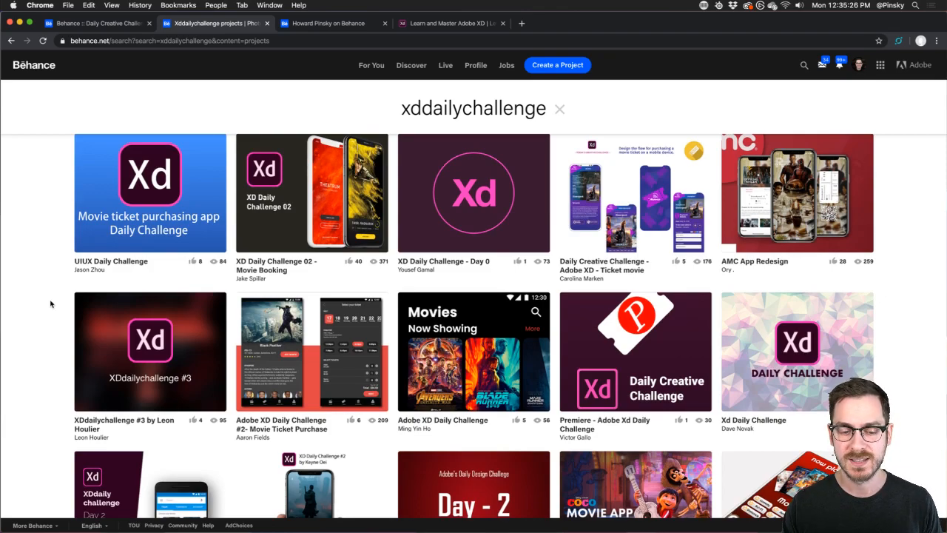
pyautogui.scroll(-15, 50, 303)
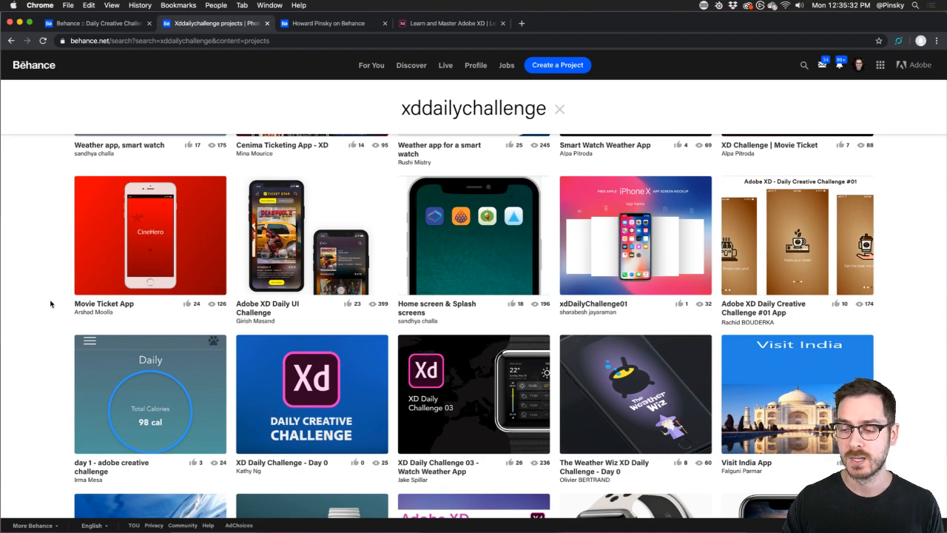
pyautogui.scroll(-20, 50, 303)
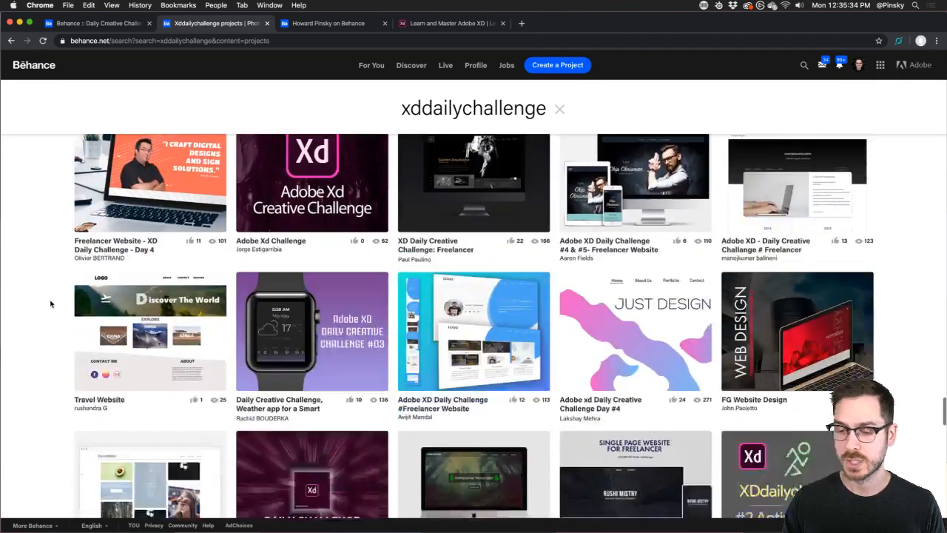
pyautogui.scroll(-20, 50, 303)
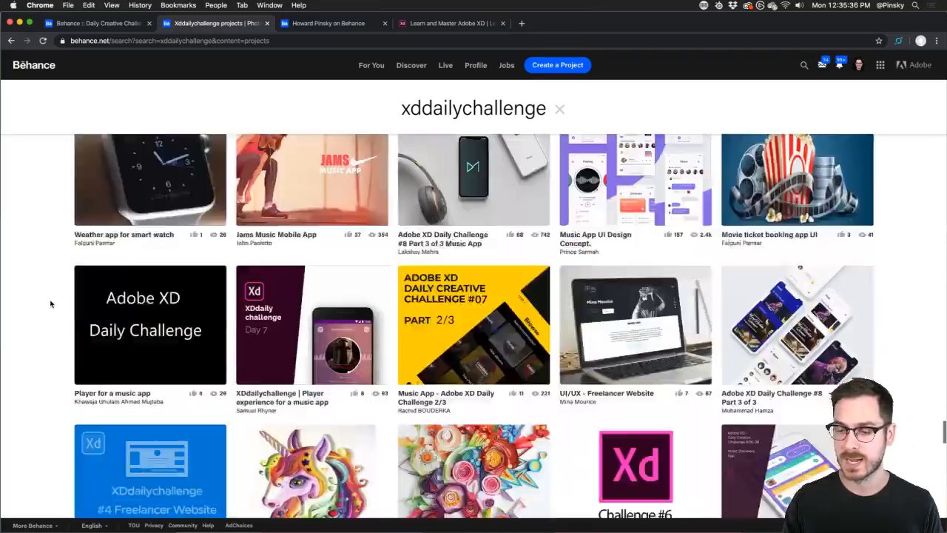
pyautogui.scroll(-10, 50, 304)
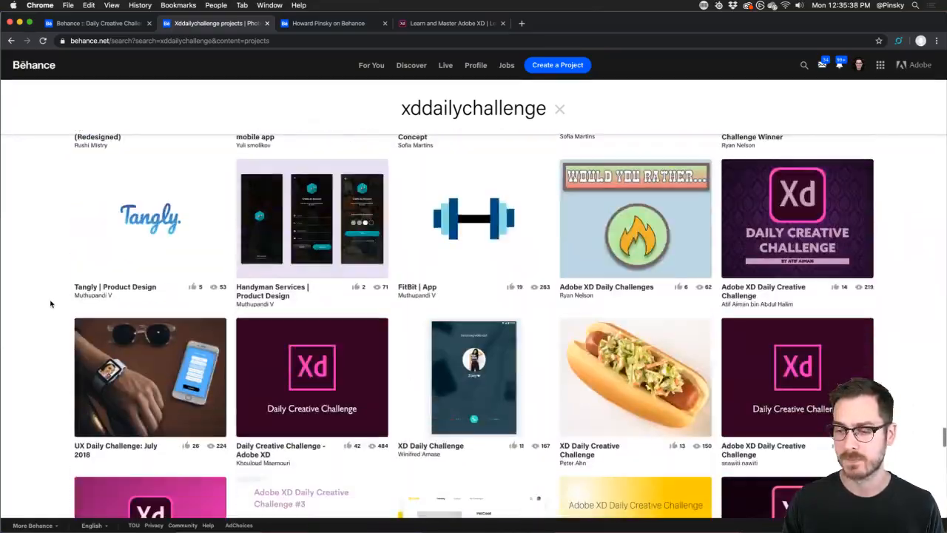
pyautogui.scroll(-20, 50, 304)
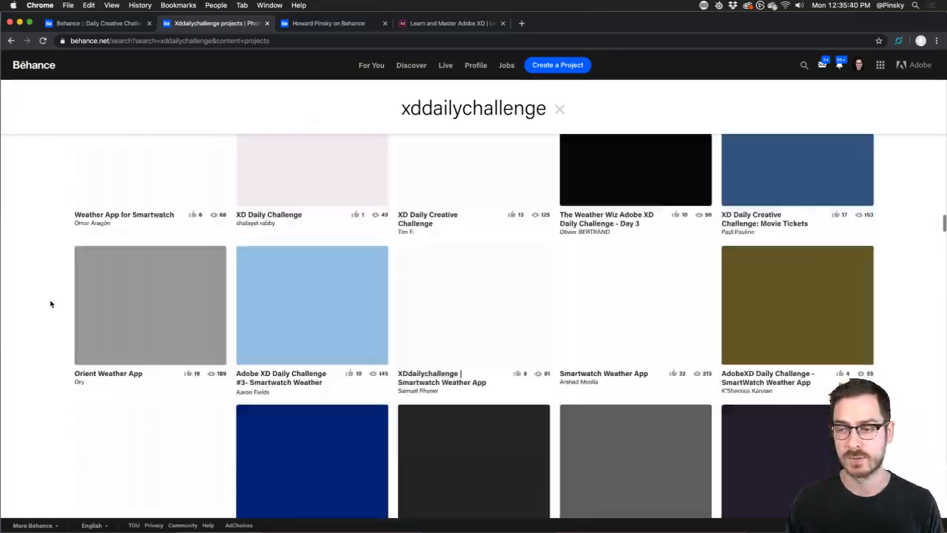
pyautogui.scroll(5, 50, 304)
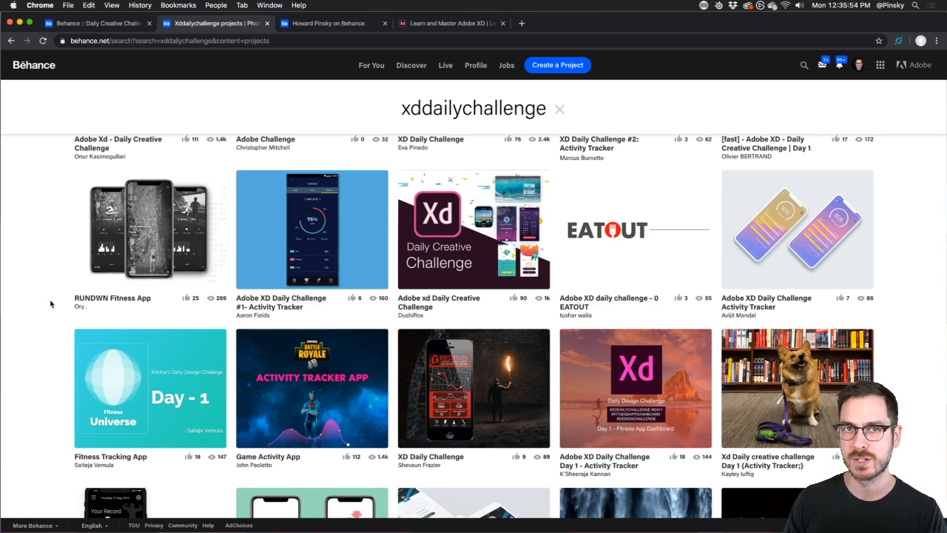
pyautogui.scroll(15, 50, 304)
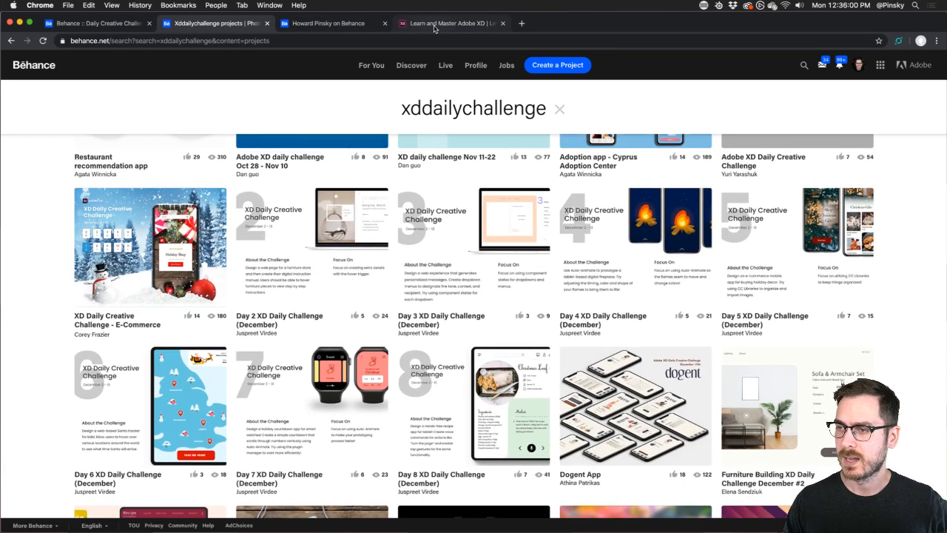
# Bring up the letsxd.com home page and look over its Adobe XD tutorial sections
pyautogui.click(411, 23)
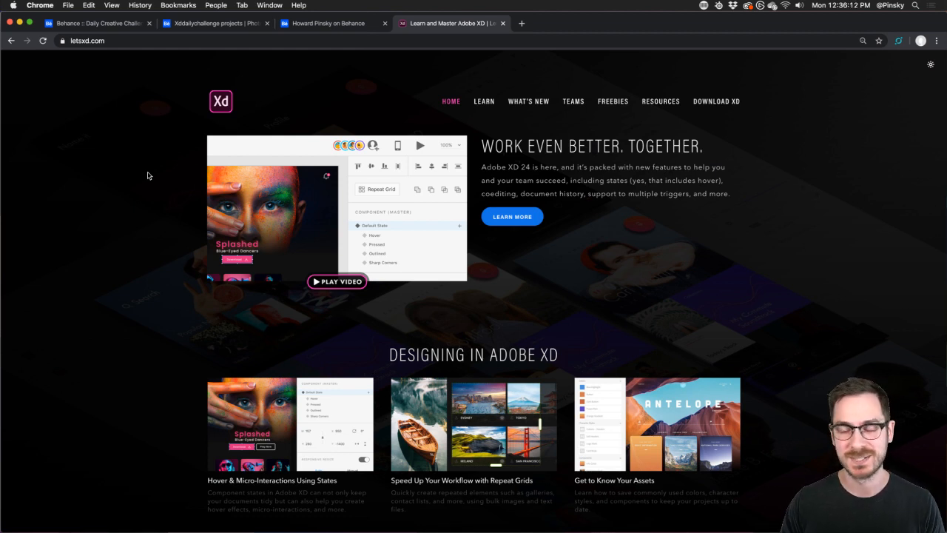
pyautogui.scroll(-1, 94, 274)
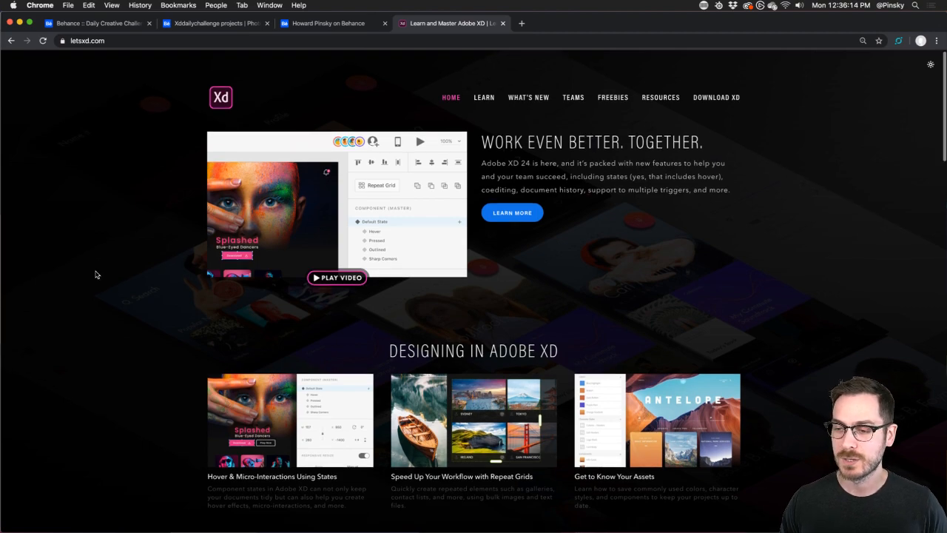
pyautogui.scroll(-4, 94, 274)
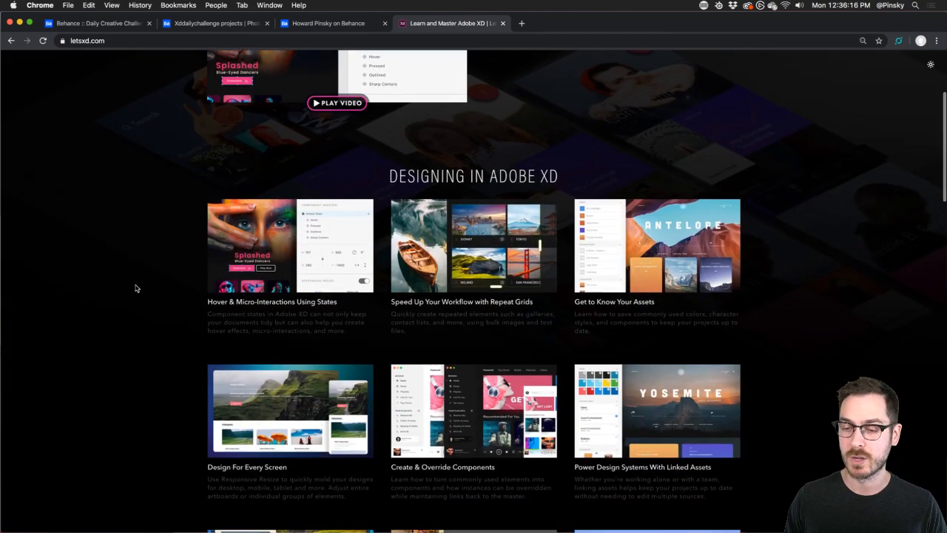
pyautogui.scroll(-8, 136, 285)
pyautogui.scroll(-15, 135, 287)
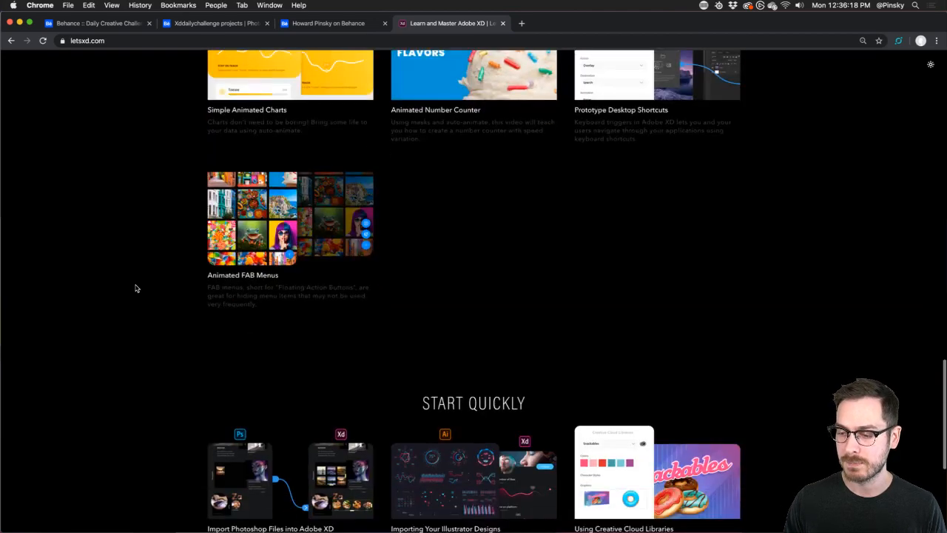
pyautogui.scroll(20, 135, 287)
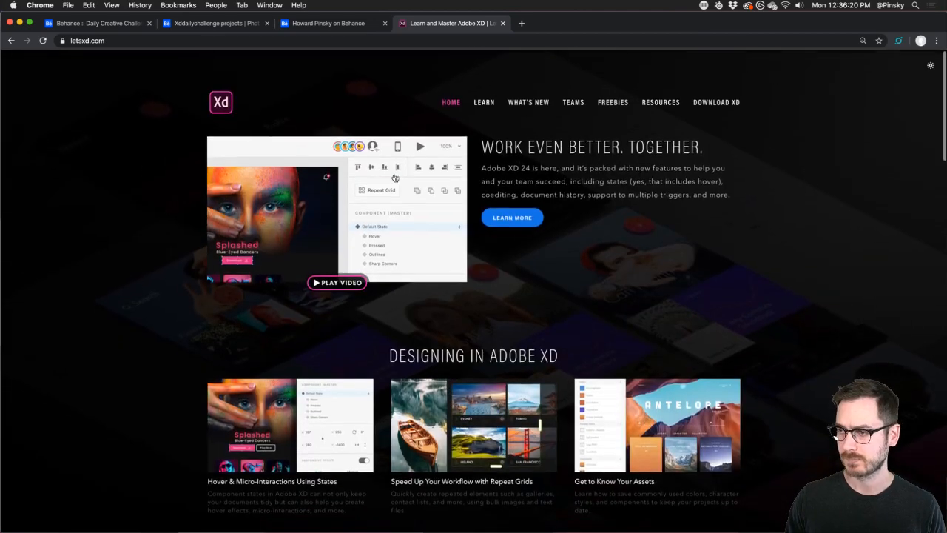
# Open the Getting Started learning page and review its video series, including the one on components and states
pyautogui.moveTo(482, 103)
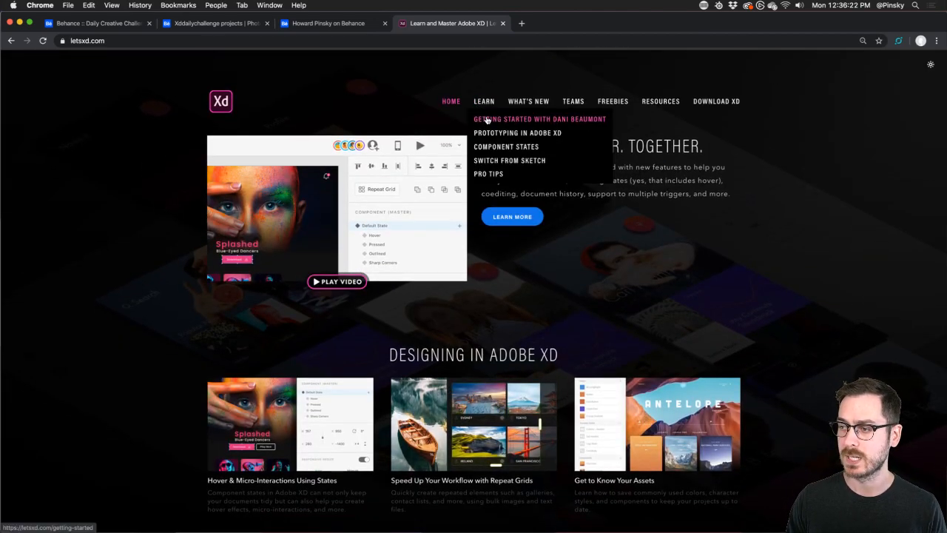
pyautogui.click(486, 119)
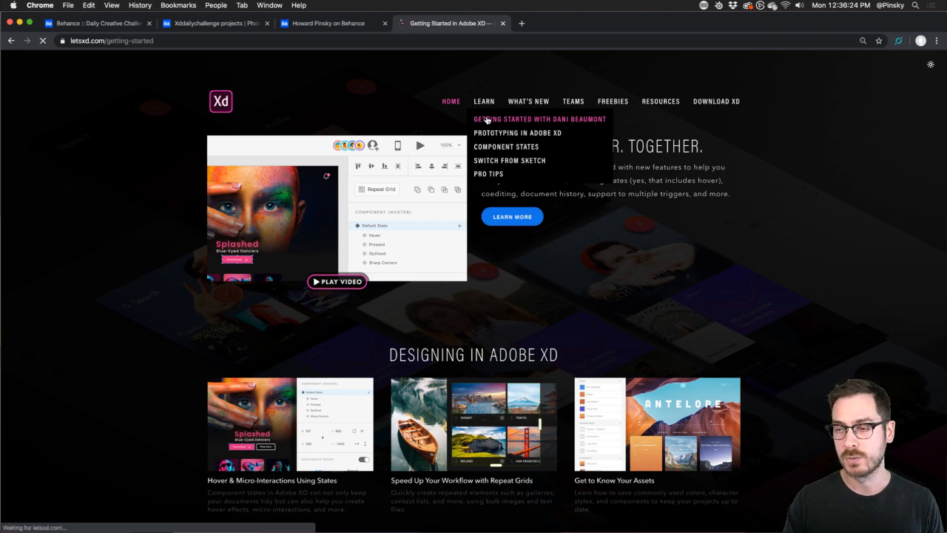
pyautogui.scroll(-1, 135, 198)
pyautogui.scroll(-2, 133, 198)
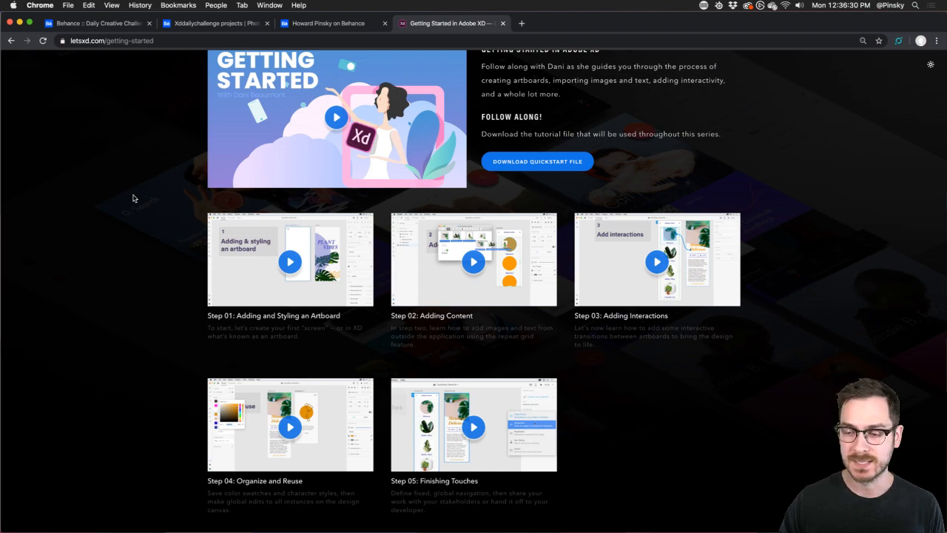
pyautogui.scroll(-4, 134, 197)
pyautogui.scroll(5, 133, 198)
pyautogui.scroll(-3, 133, 198)
pyautogui.scroll(-12, 133, 198)
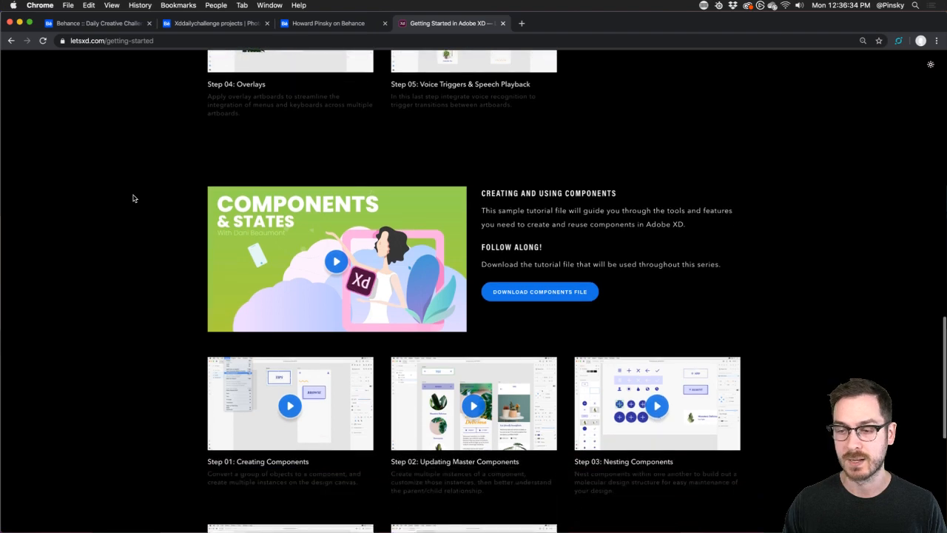
pyautogui.scroll(12, 133, 198)
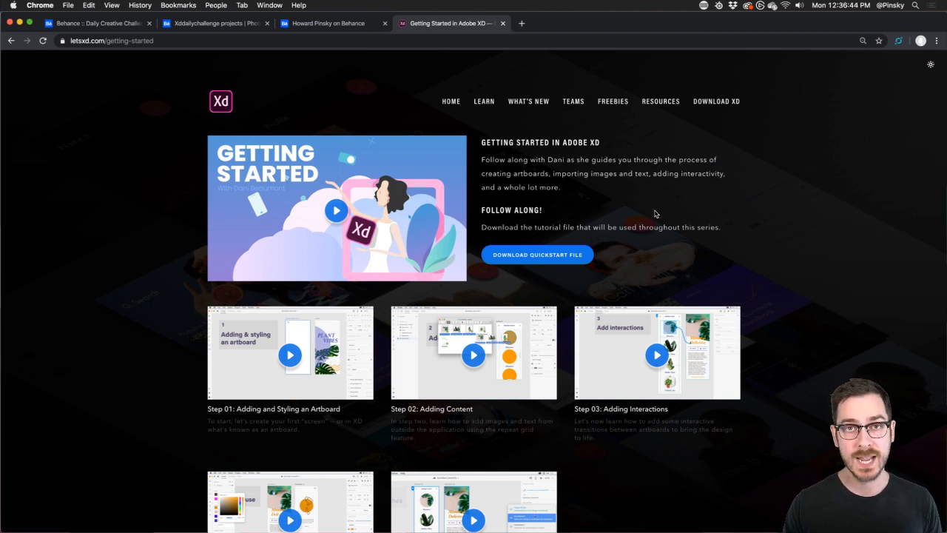
# Open the letsxd.com Freebies page and browse its downloadable Adobe XD kits and example files
pyautogui.click(611, 104)
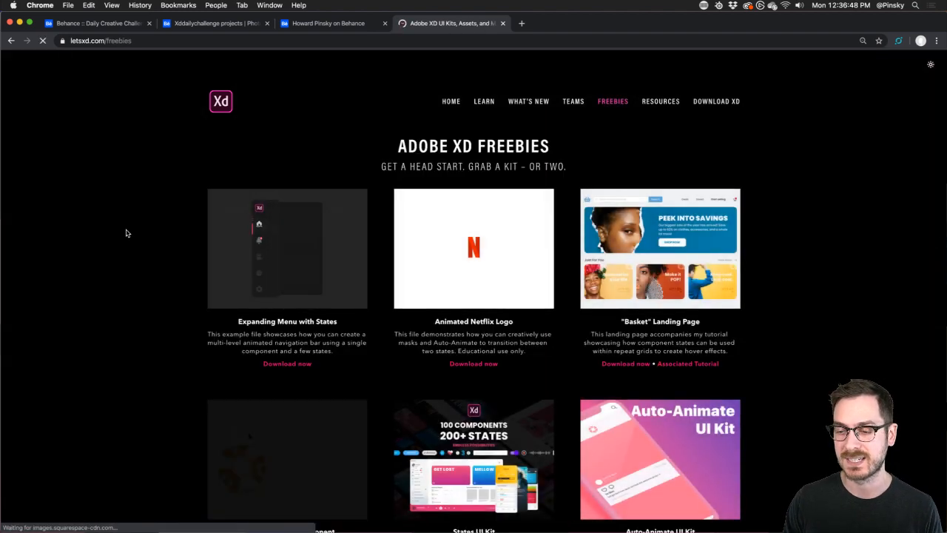
pyautogui.scroll(-1, 127, 233)
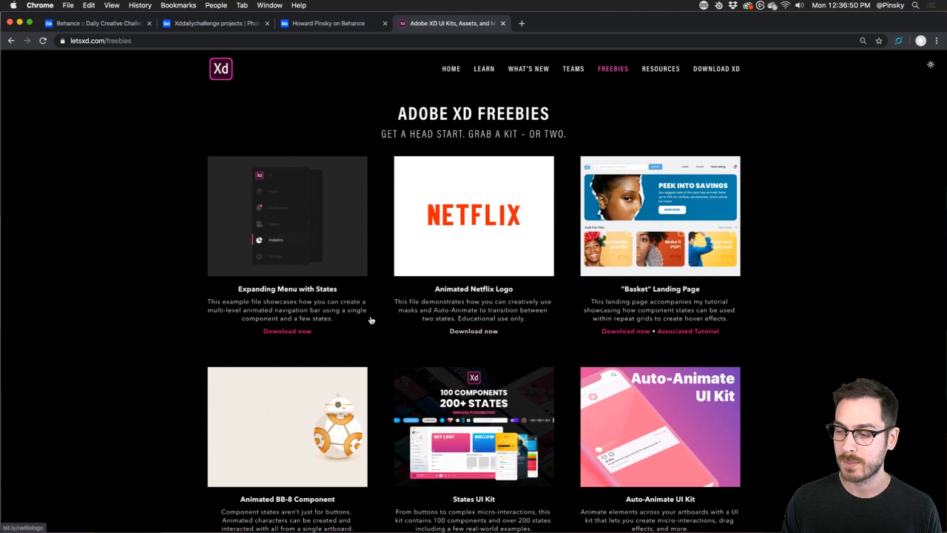
pyautogui.scroll(-1, 139, 303)
pyautogui.scroll(-10, 138, 303)
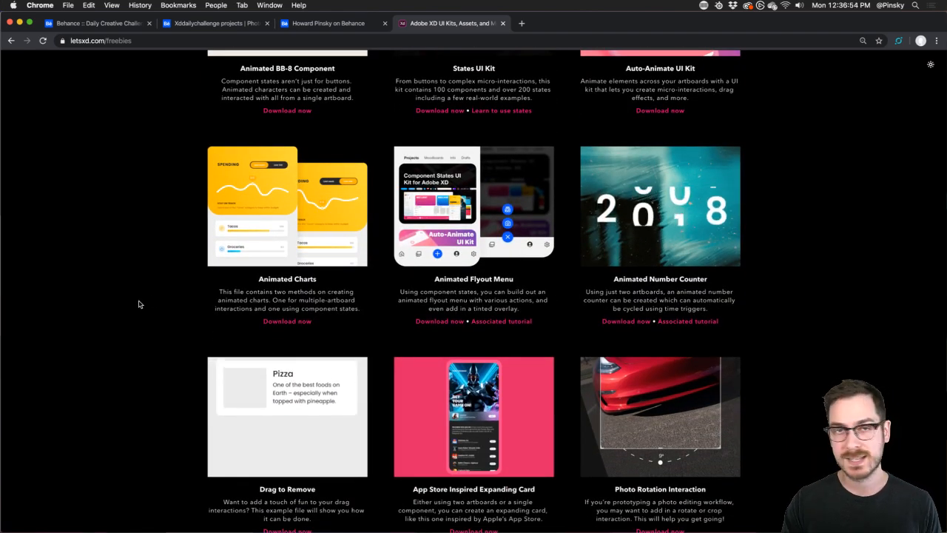
pyautogui.scroll(8, 139, 303)
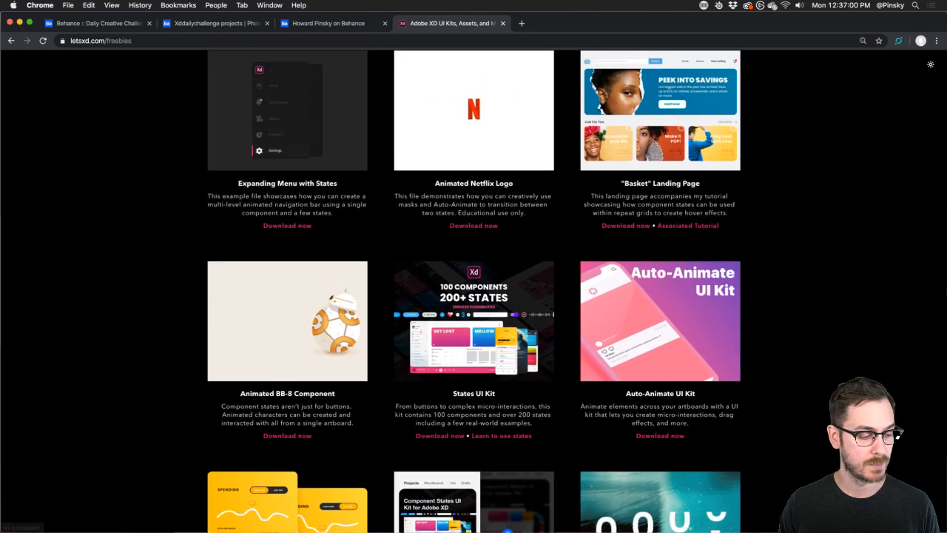
# Switch to the States Kit document in Adobe XD and select the Primary Button component on the Basic States artboard
pyautogui.press('super+Tab')
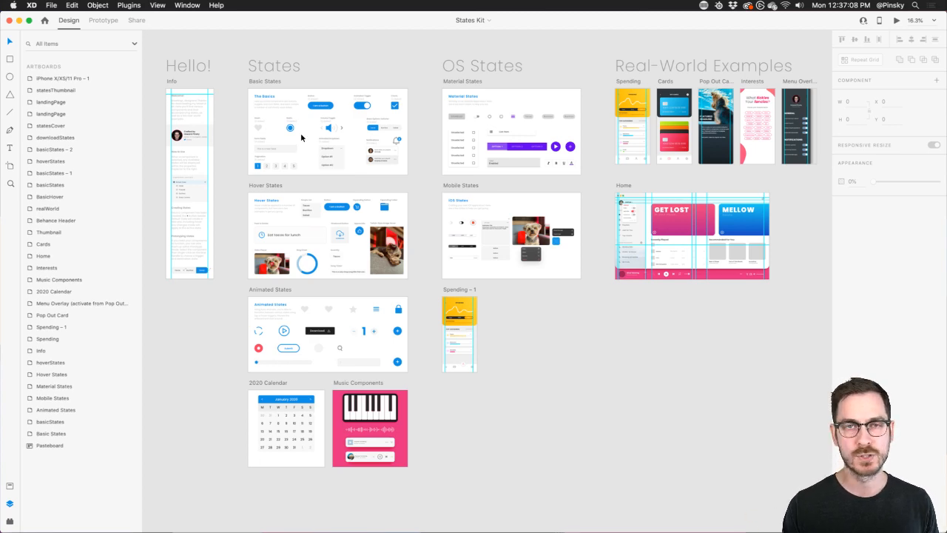
pyautogui.scroll(10, 333, 94)
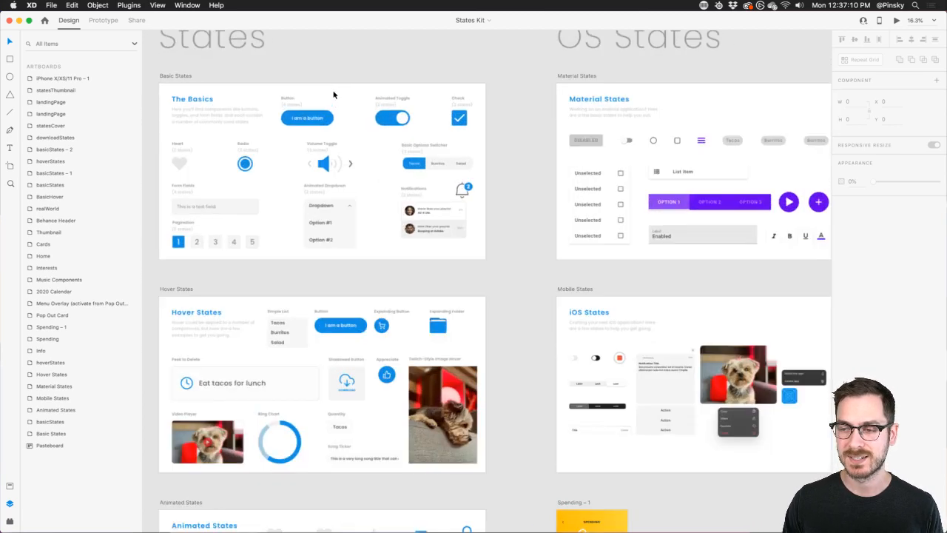
pyautogui.scroll(-2, 333, 94)
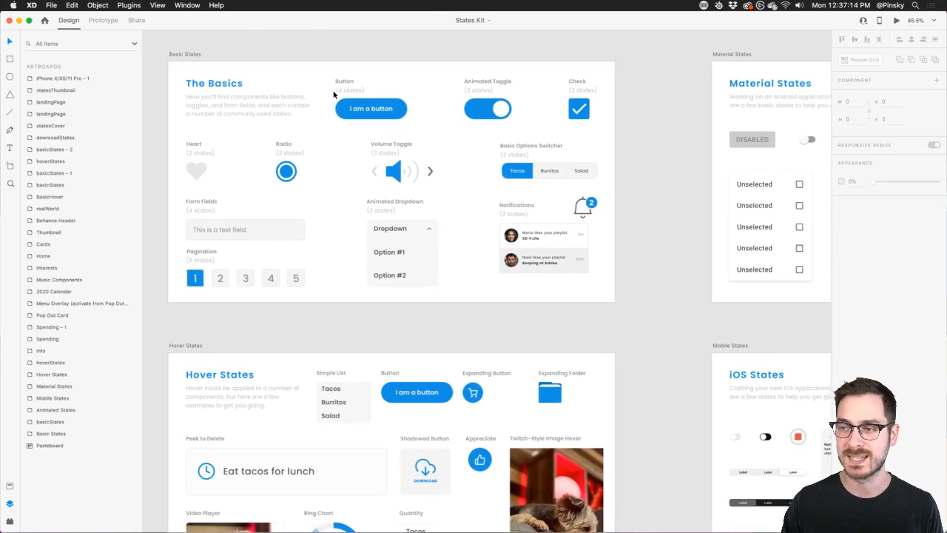
pyautogui.click(340, 111)
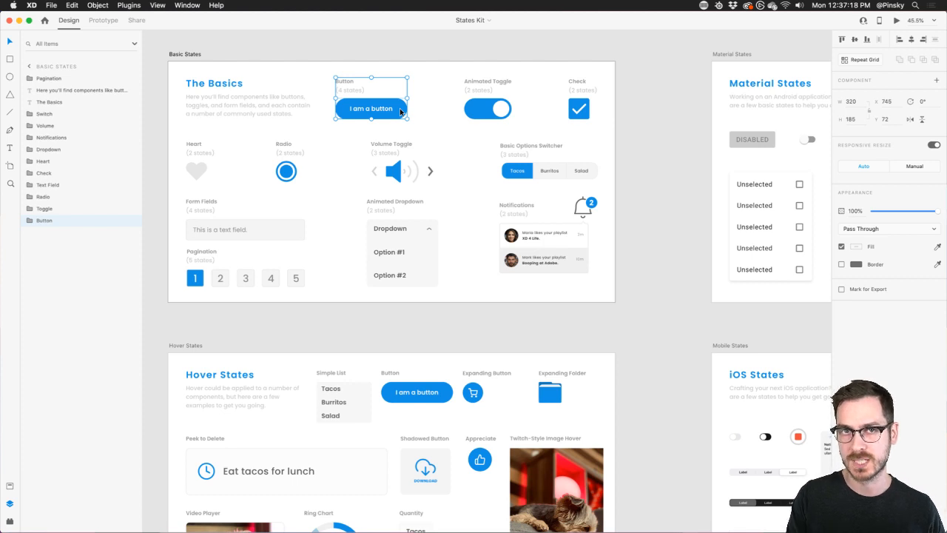
pyautogui.doubleClick(399, 111)
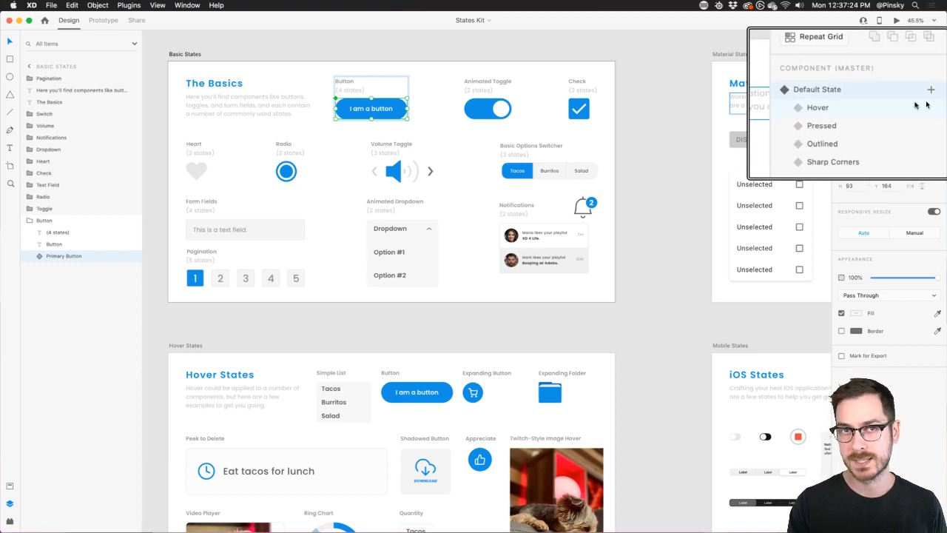
# Cycle the Primary Button through component states including Hover, Outlined and Sharp Corners, and return it to Default State
pyautogui.click(858, 124)
pyautogui.click(858, 109)
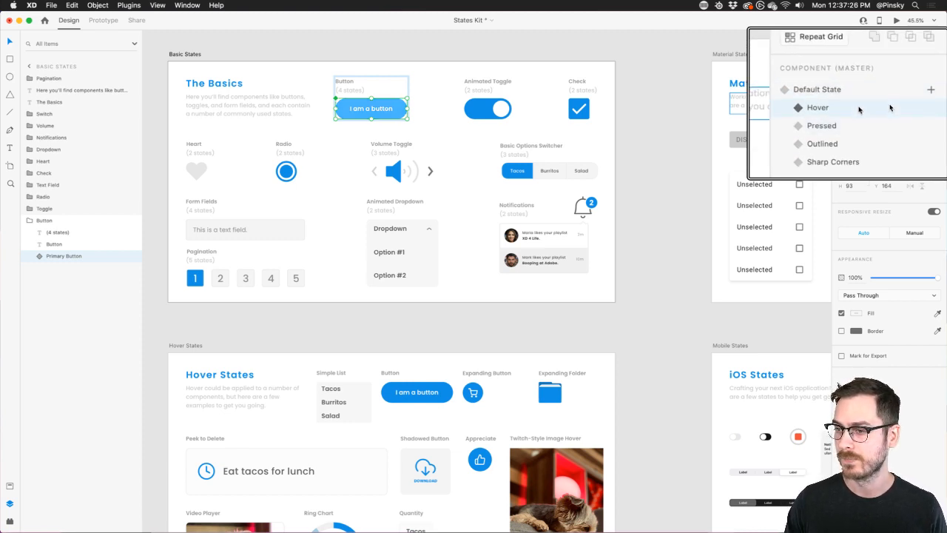
pyautogui.click(847, 145)
pyautogui.click(849, 163)
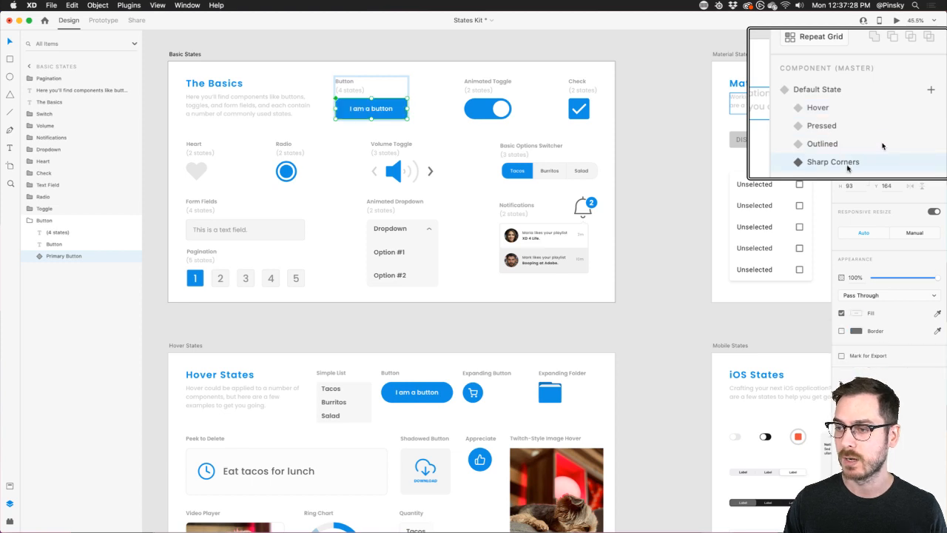
pyautogui.click(857, 108)
pyautogui.click(855, 90)
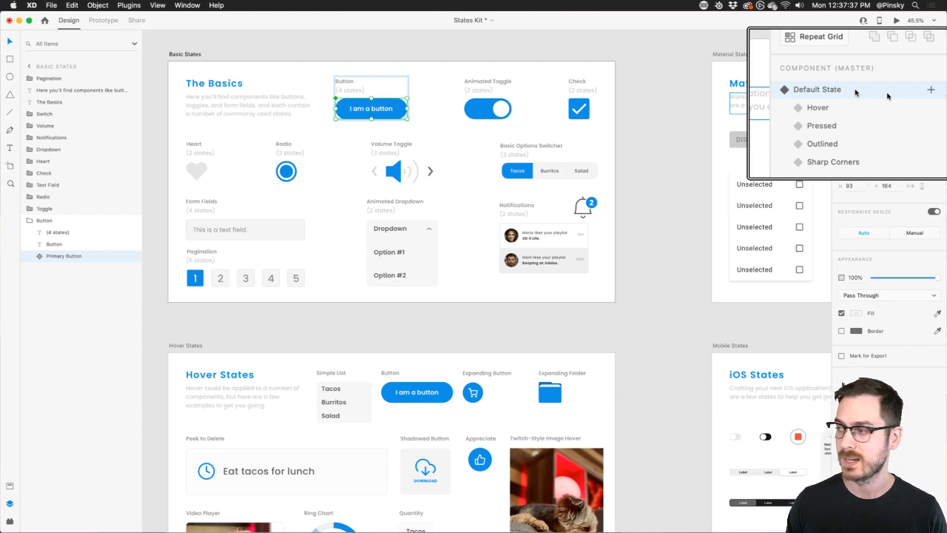
pyautogui.click(879, 141)
pyautogui.click(884, 101)
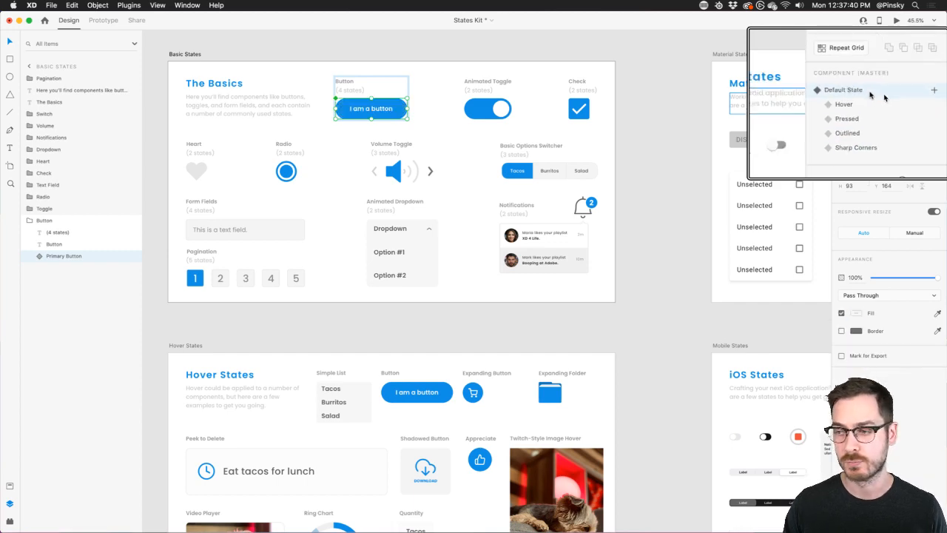
# Preview the Hover States artboard, try the hover effects on its components, and close the preview
pyautogui.scroll(-6, 503, 166)
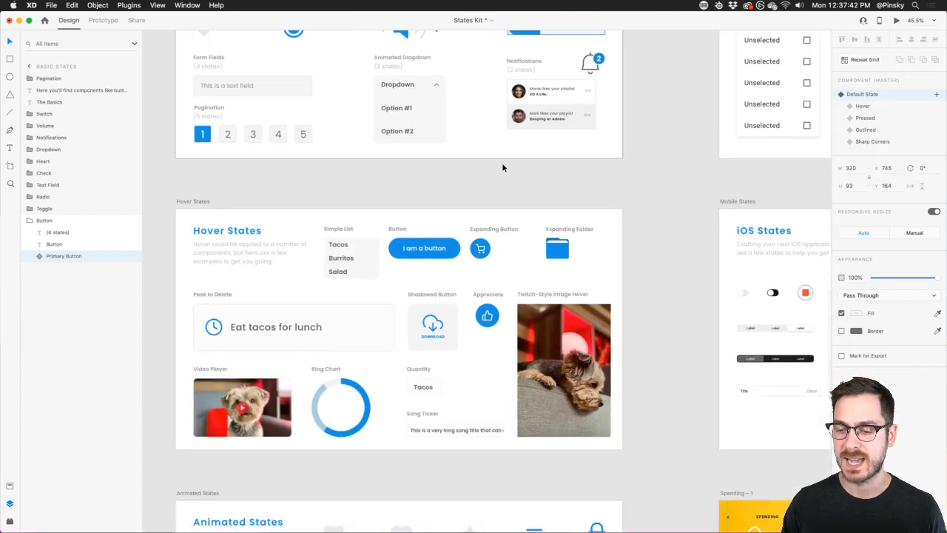
pyautogui.scroll(2, 411, 162)
pyautogui.scroll(2, 411, 162)
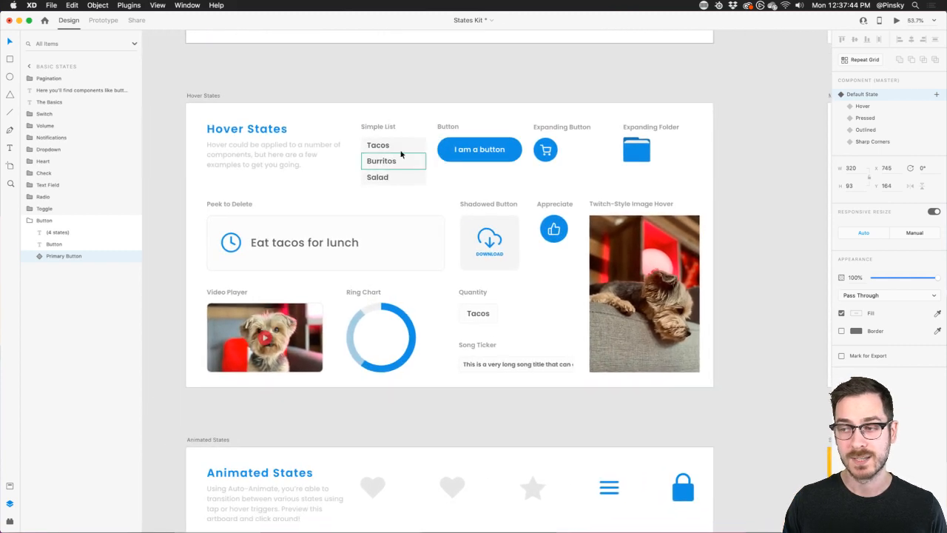
pyautogui.click(344, 126)
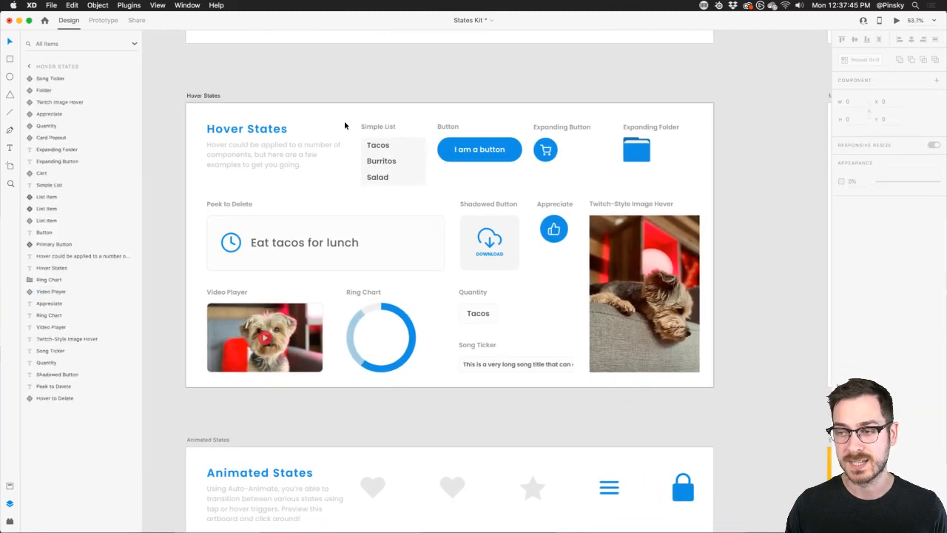
pyautogui.click(896, 22)
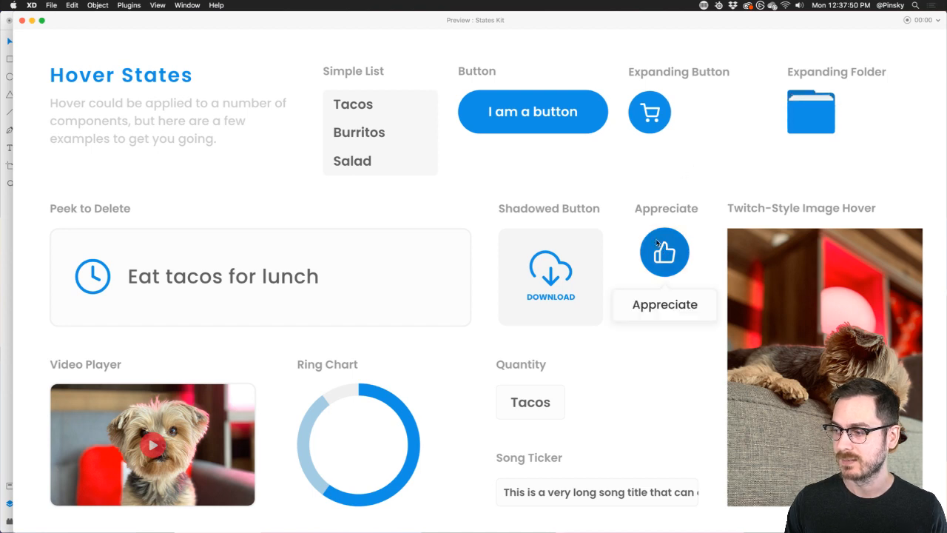
pyautogui.moveTo(190, 284)
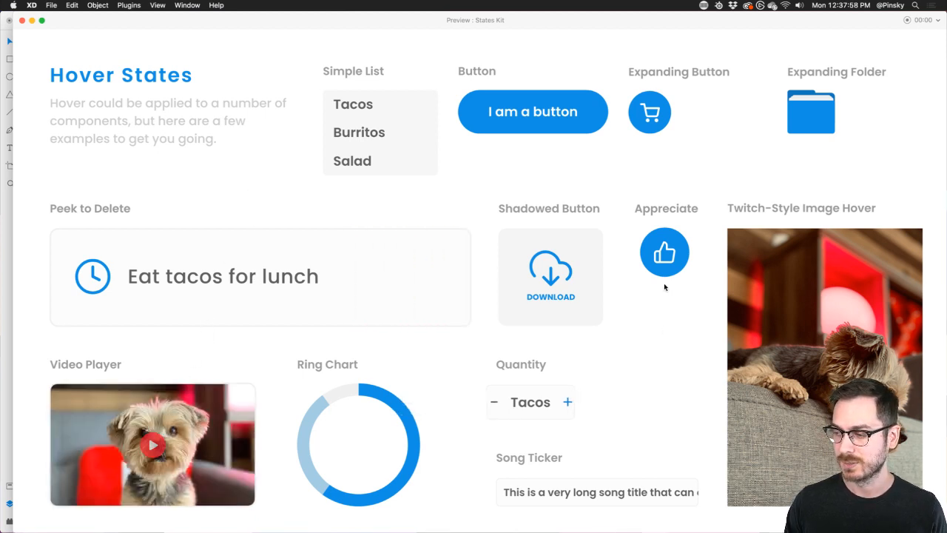
pyautogui.click(23, 20)
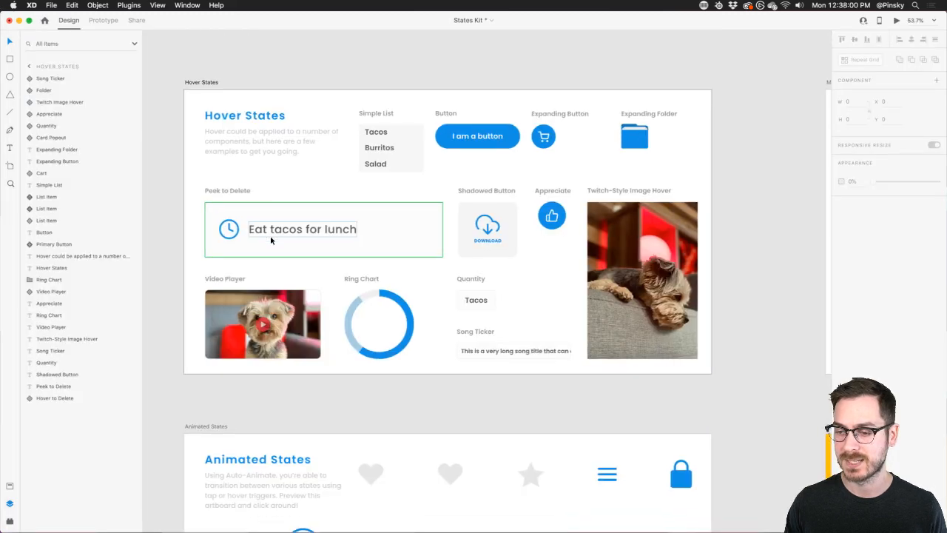
# Open the Animated States artboard in the preview window
pyautogui.scroll(-10, 270, 239)
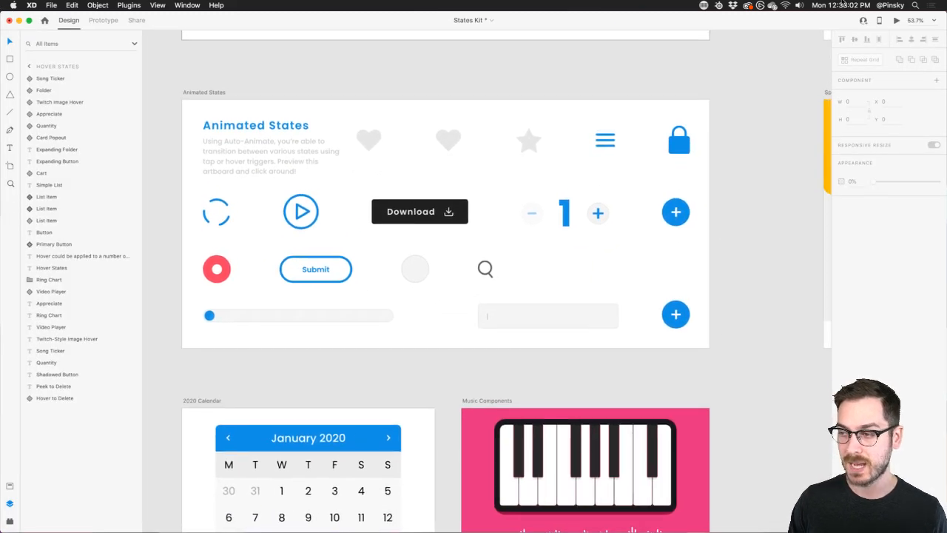
pyautogui.click(897, 20)
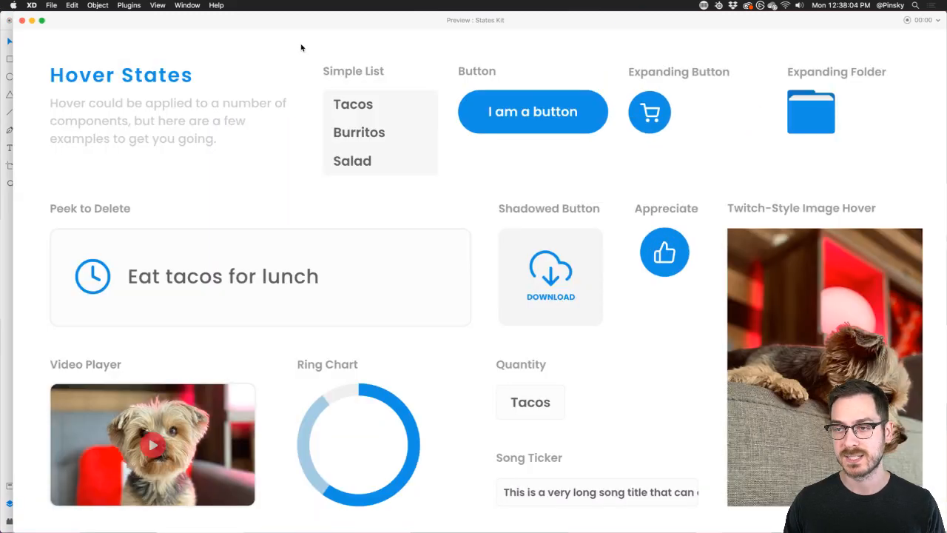
pyautogui.press('super+w')
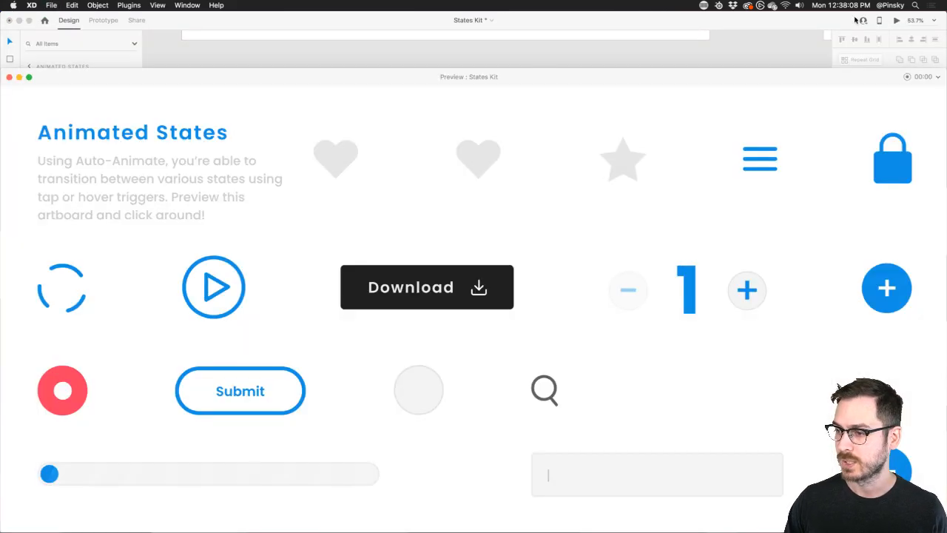
pyautogui.click(896, 20)
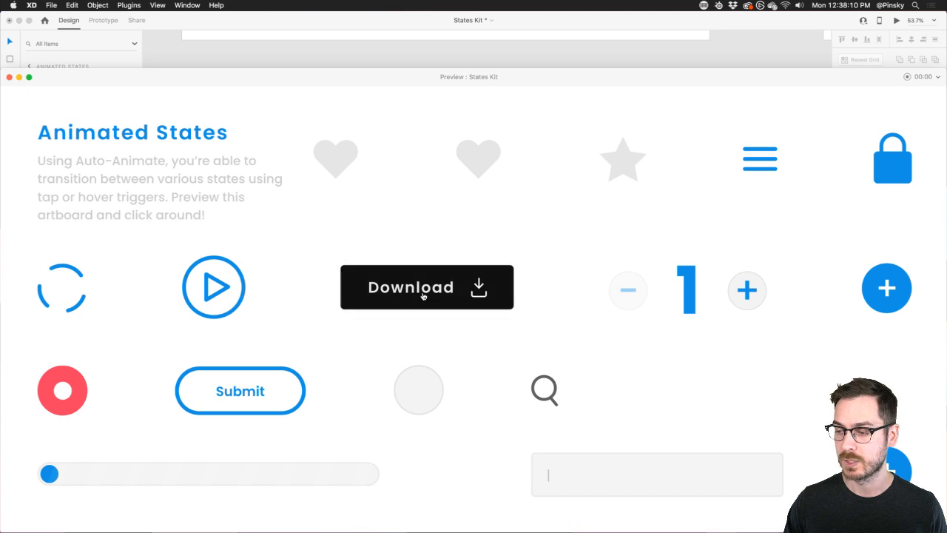
# Test the animated download button, play/pause toggle, first heart and number counter up to 5, and close the preview
pyautogui.click(503, 285)
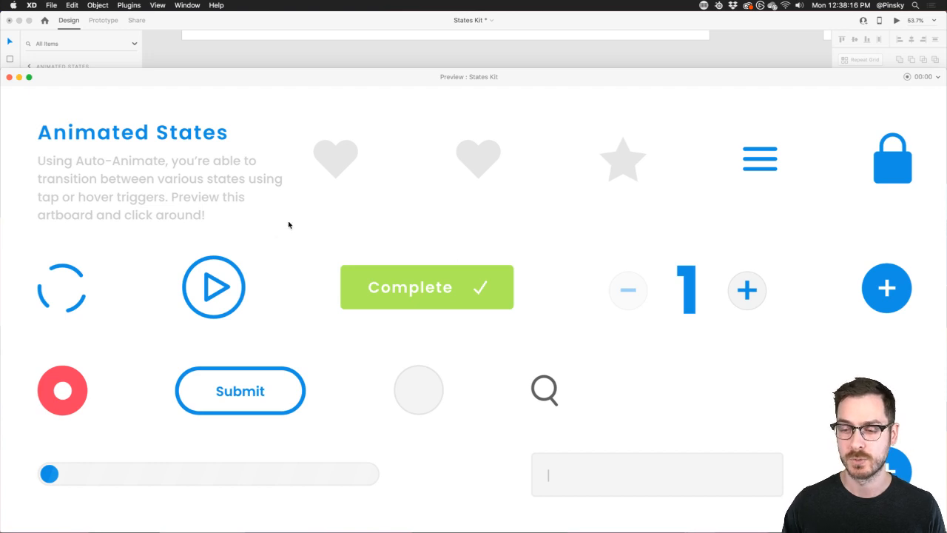
pyautogui.click(213, 300)
pyautogui.click(343, 158)
pyautogui.click(747, 293)
pyautogui.click(747, 293)
pyautogui.click(626, 290)
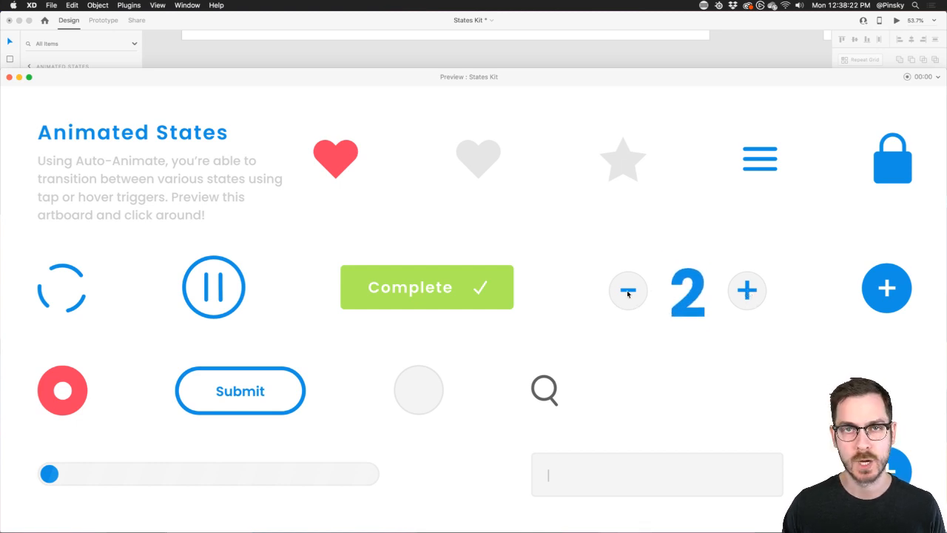
pyautogui.click(746, 293)
pyautogui.click(746, 293)
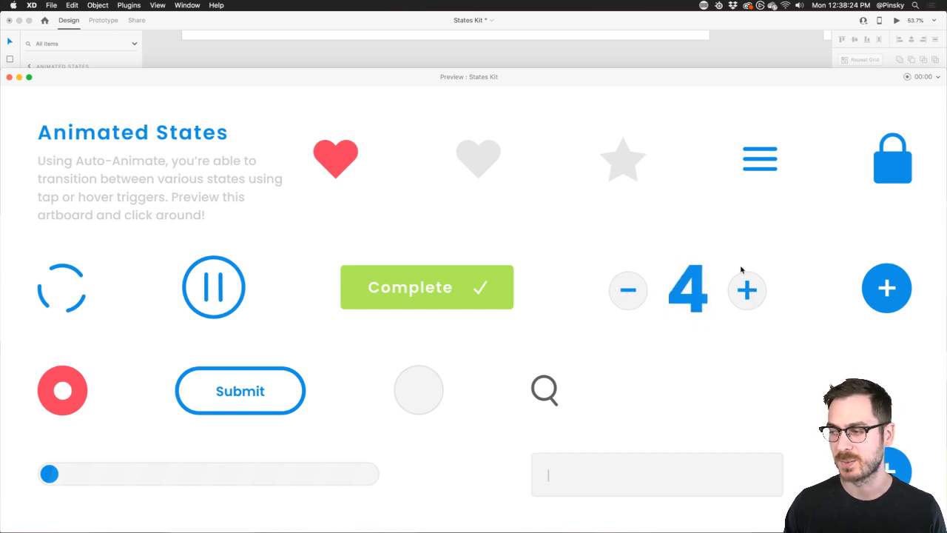
pyautogui.click(745, 285)
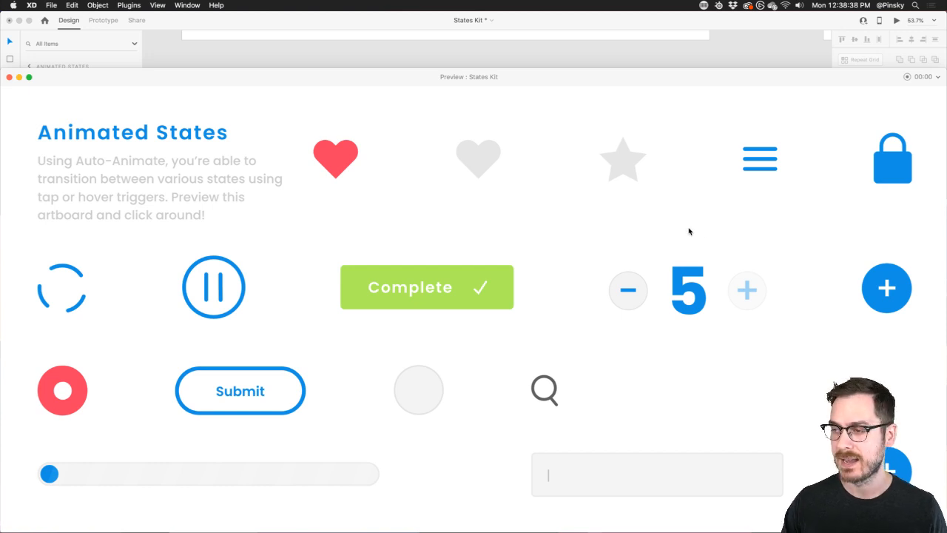
pyautogui.press('super+w')
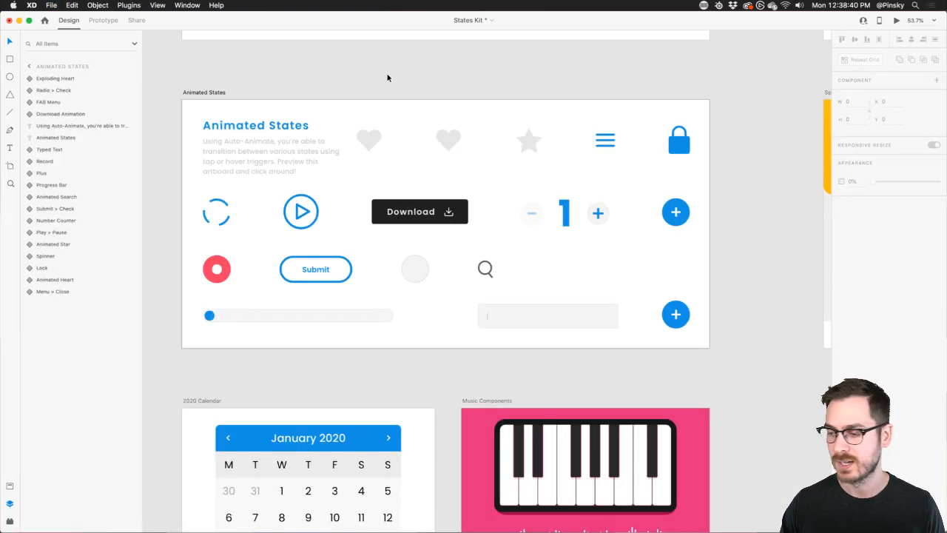
# Bring up the Fashion Landing Page document, and revisit the top of the Freebies page in Chrome
pyautogui.scroll(-3, 573, 314)
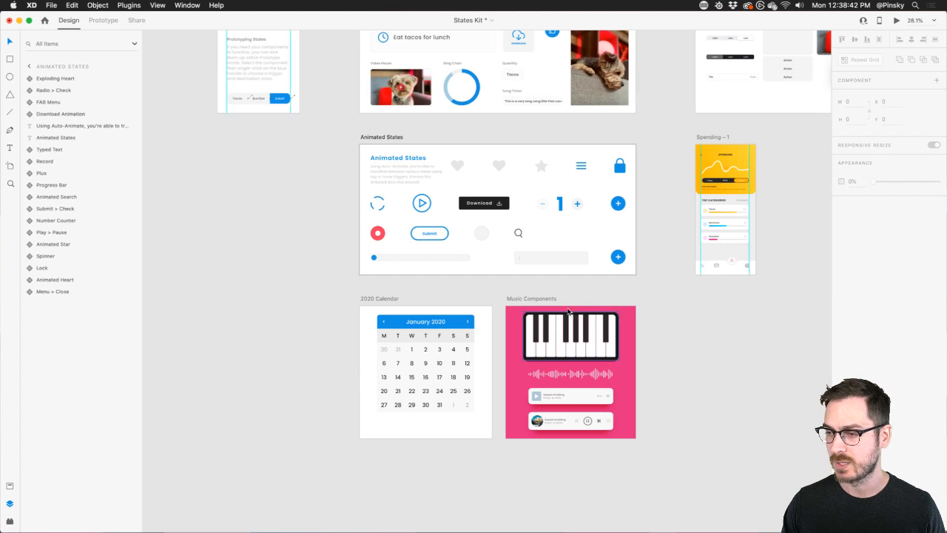
pyautogui.press('super+grave')
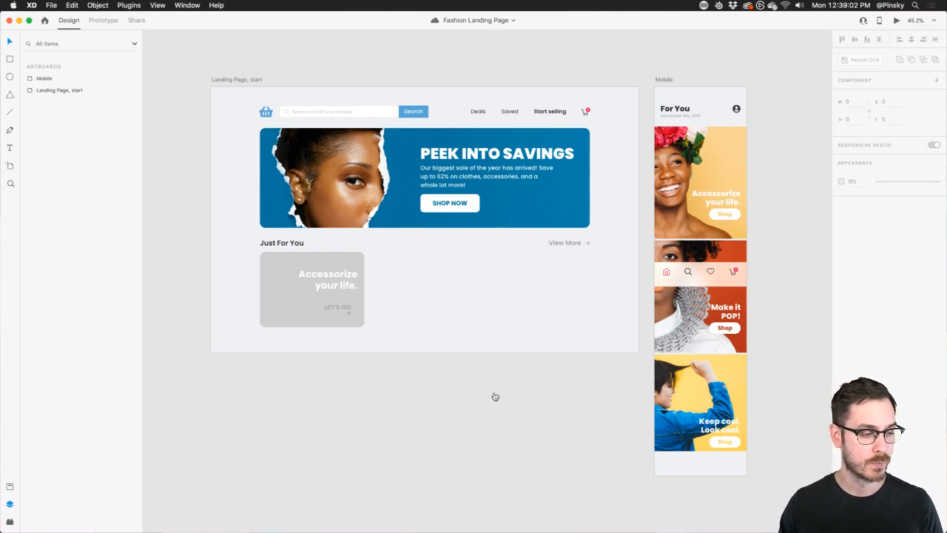
pyautogui.press('super+Tab')
pyautogui.scroll(2, 600, 191)
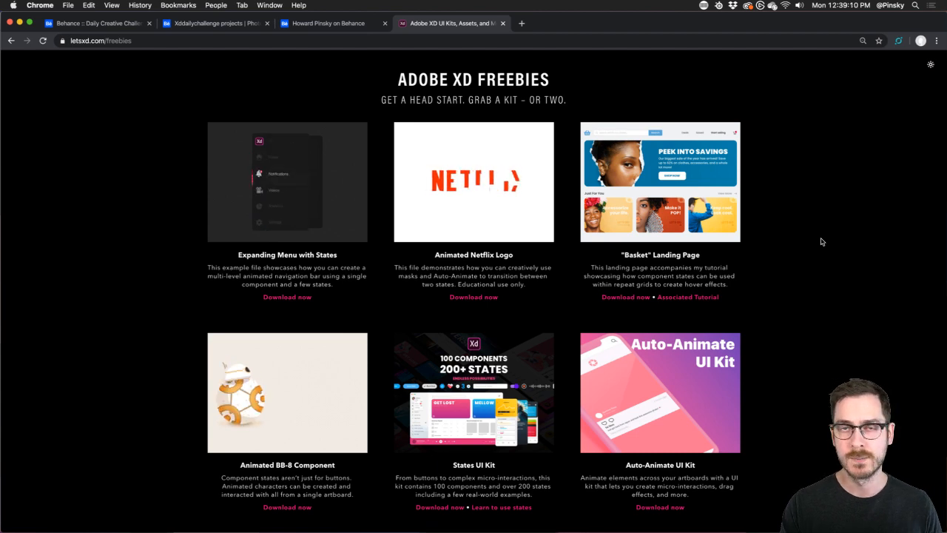
# Return to the Fashion Landing Page document in Adobe XD and select the gray Card group under Just For You
pyautogui.press('super+Tab')
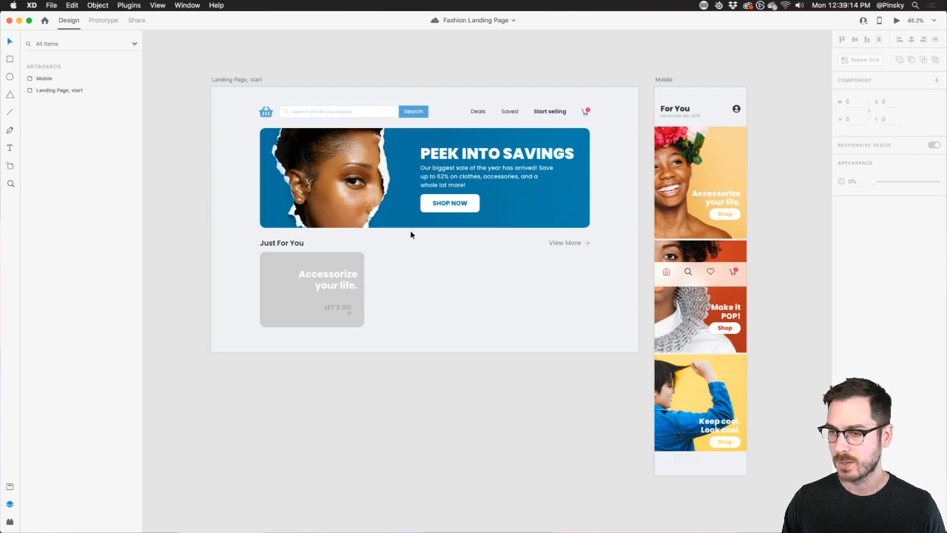
pyautogui.scroll(3, 461, 123)
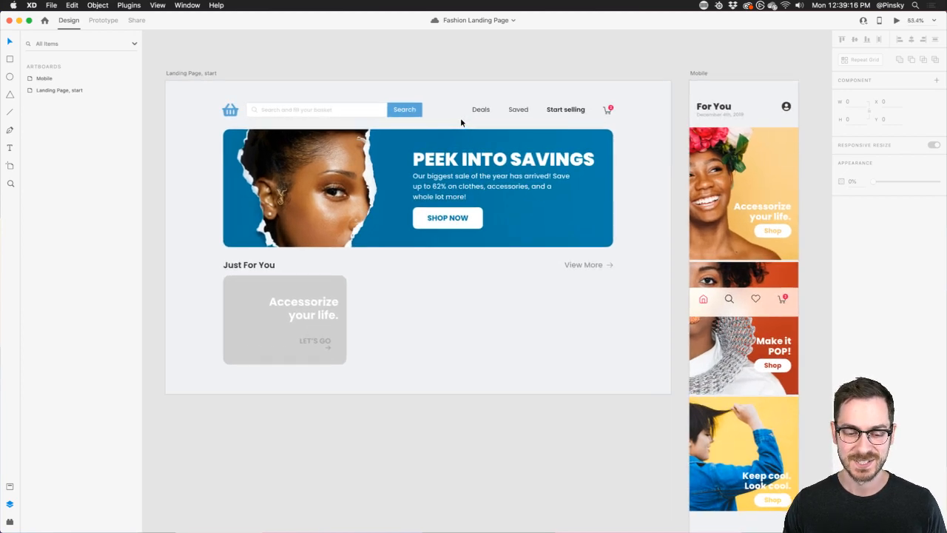
pyautogui.scroll(-2, 458, 111)
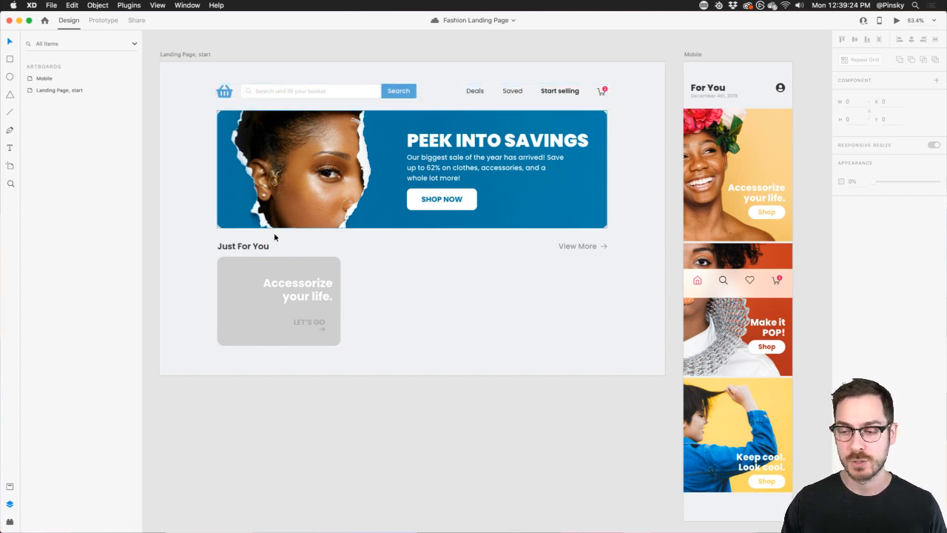
pyautogui.click(273, 337)
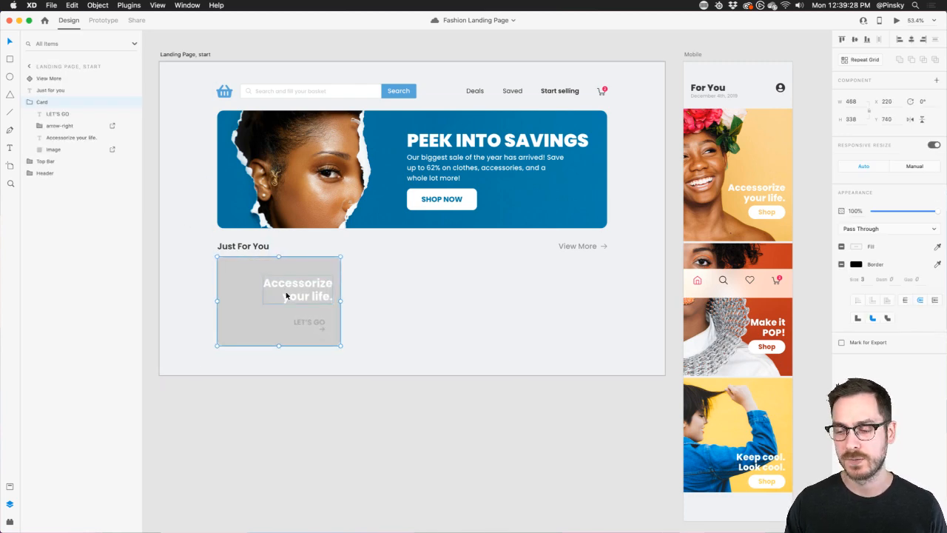
# Examine the parts of the Card group: its image placeholder, the headline, the LET'S GO text and the arrow icon
pyautogui.scroll(5, 238, 287)
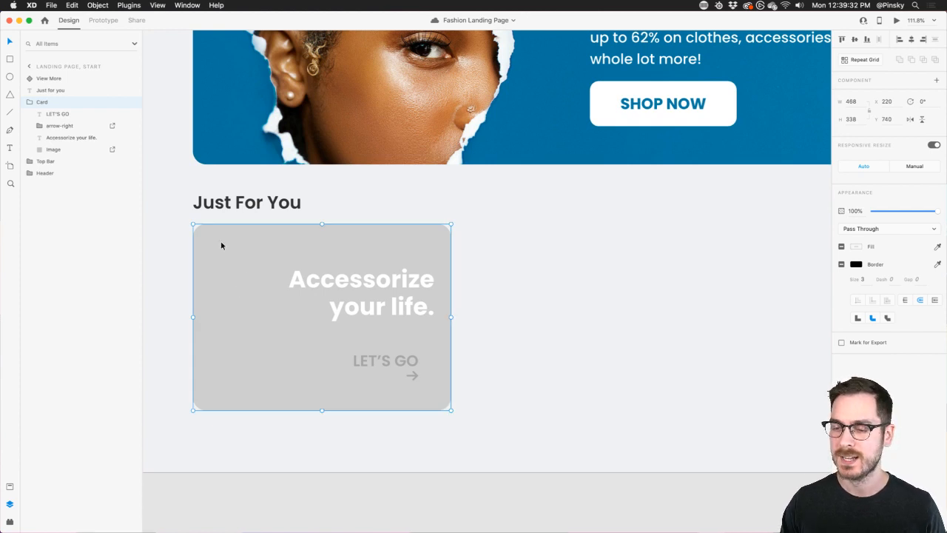
pyautogui.doubleClick(244, 265)
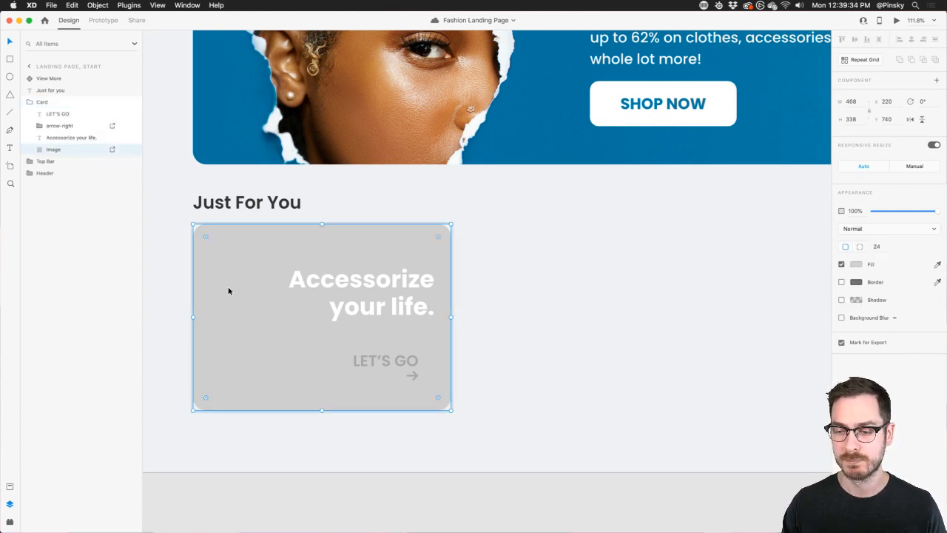
pyautogui.click(346, 289)
pyautogui.click(376, 363)
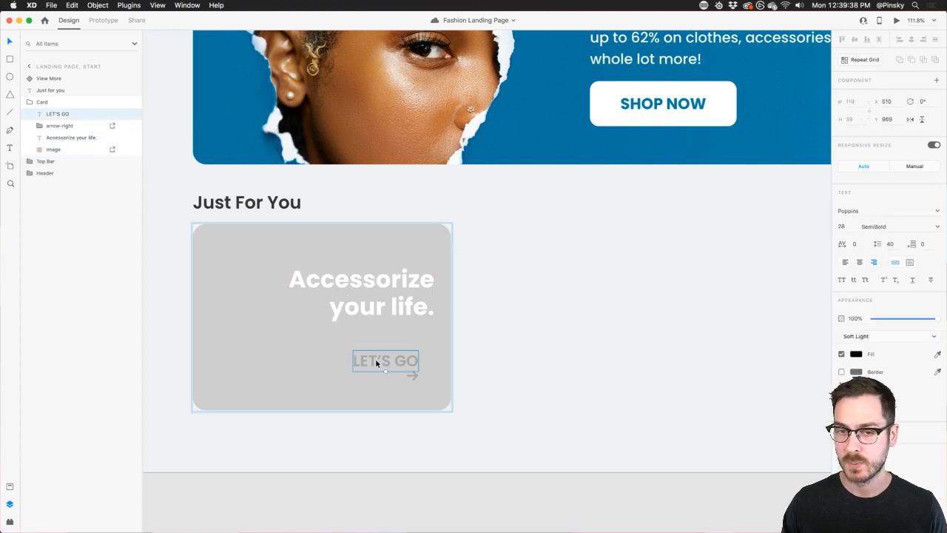
pyautogui.click(415, 374)
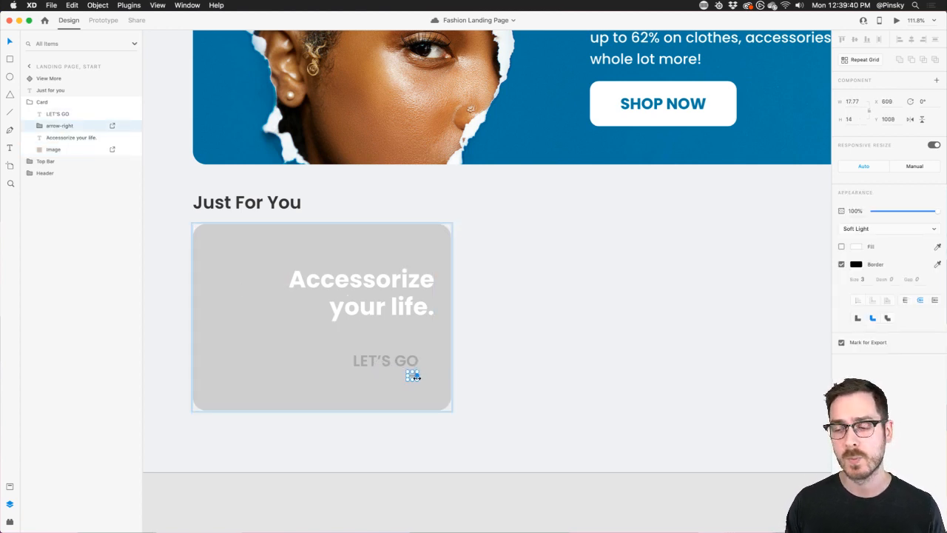
pyautogui.click(409, 418)
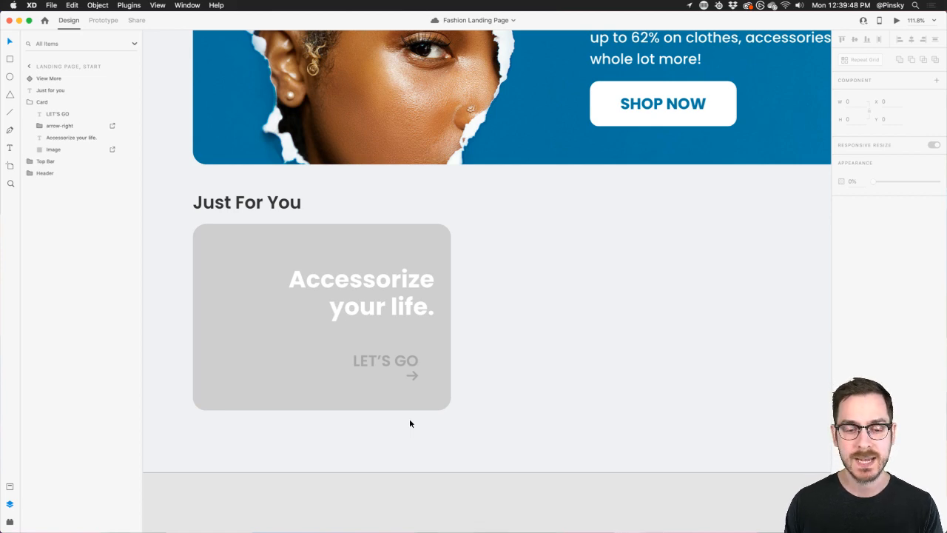
# Turn the Card group under Just For You into a repeat grid and extend it horizontally to three cards
pyautogui.scroll(-5, 409, 423)
pyautogui.click(272, 295)
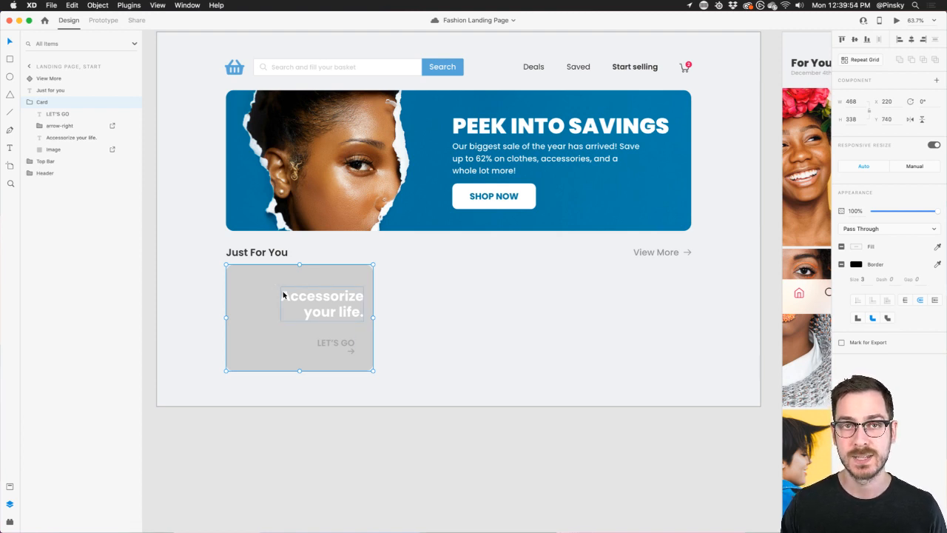
pyautogui.click(878, 65)
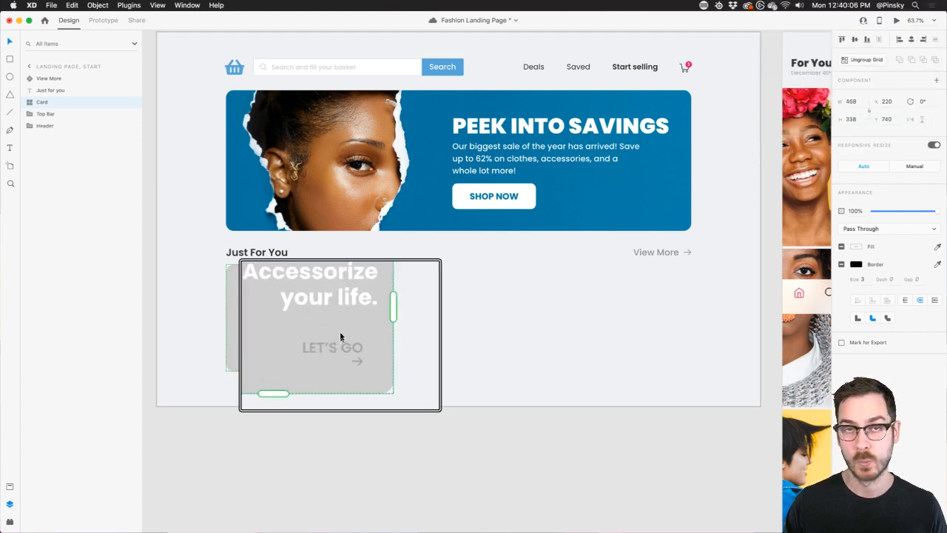
pyautogui.press('super+s')
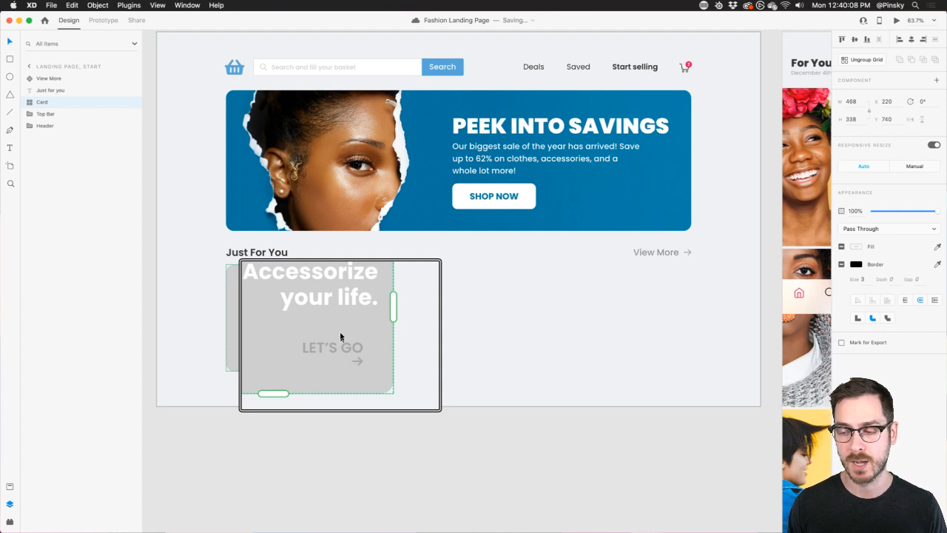
pyautogui.moveTo(374, 318); pyautogui.dragTo(680, 323)
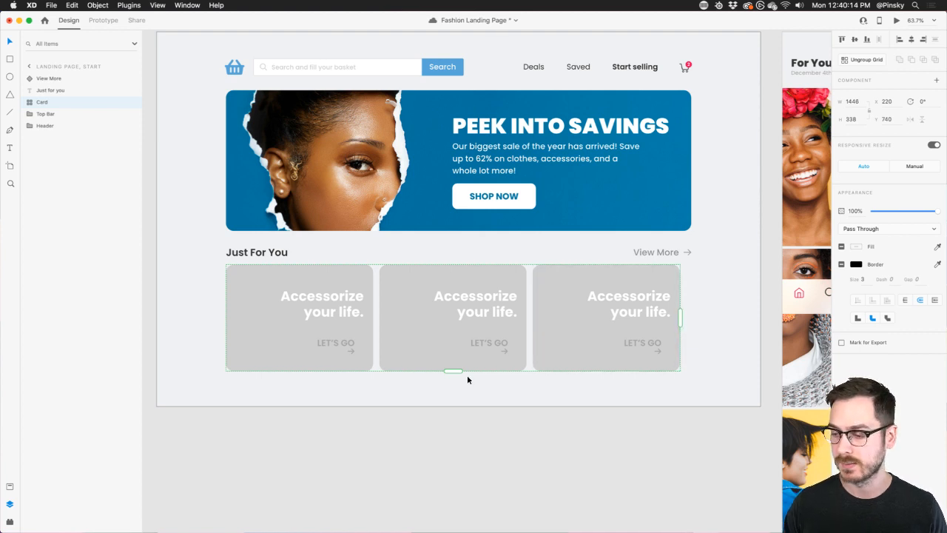
# Show the guides, adjust the card gaps until the grid ends at the content edge, trim it to one row about 341 high, and save
pyautogui.moveTo(452, 370)
pyautogui.mouseDown()
pyautogui.moveTo(453, 452)
pyautogui.moveTo(453, 379)
pyautogui.mouseUp()
pyautogui.moveTo(373, 311); pyautogui.dragTo(378, 314)
pyautogui.press('super+semicolon')
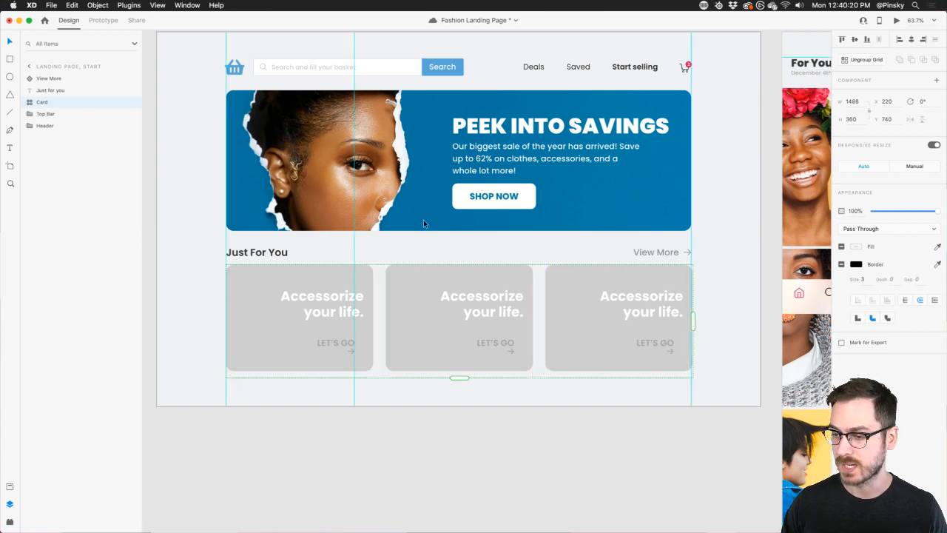
pyautogui.scroll(6, 723, 303)
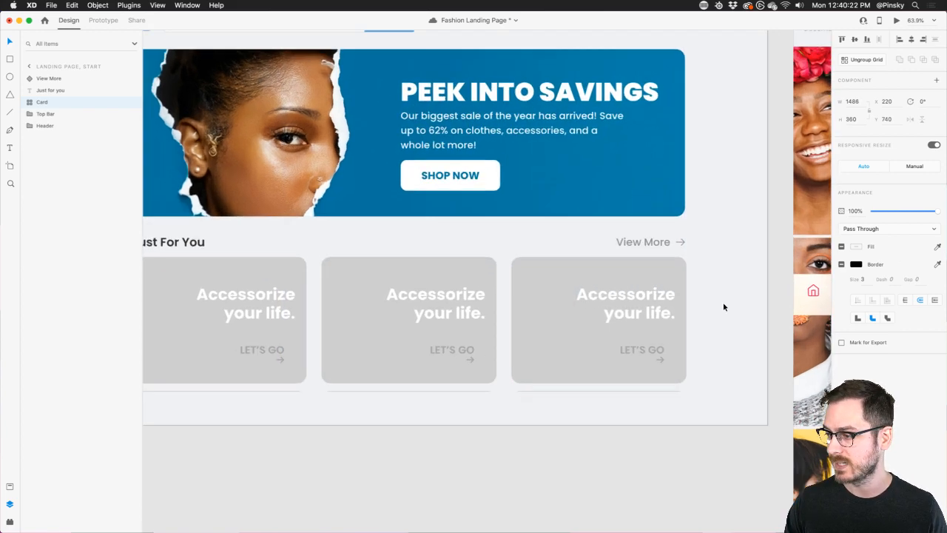
pyautogui.moveTo(351, 272); pyautogui.dragTo(347, 275)
pyautogui.scroll(-6, 348, 275)
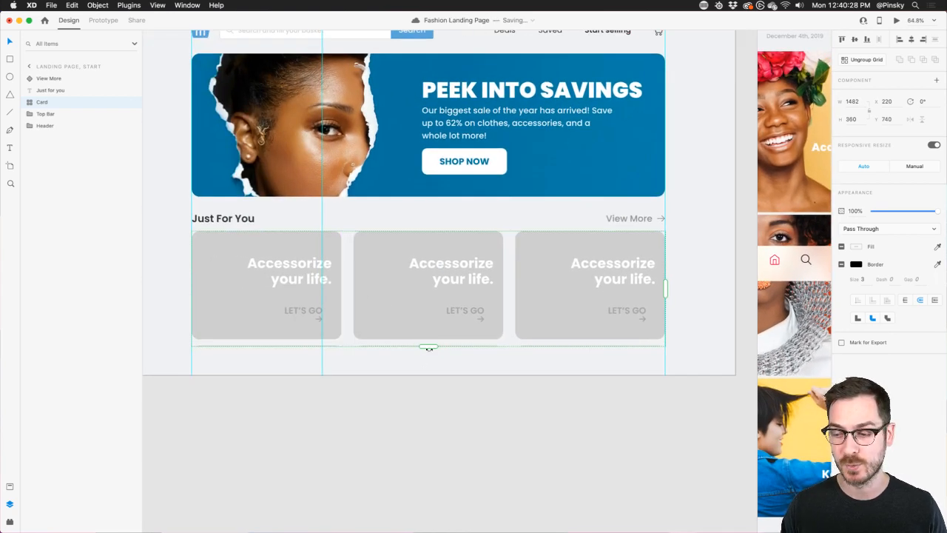
pyautogui.moveTo(429, 345); pyautogui.dragTo(434, 341)
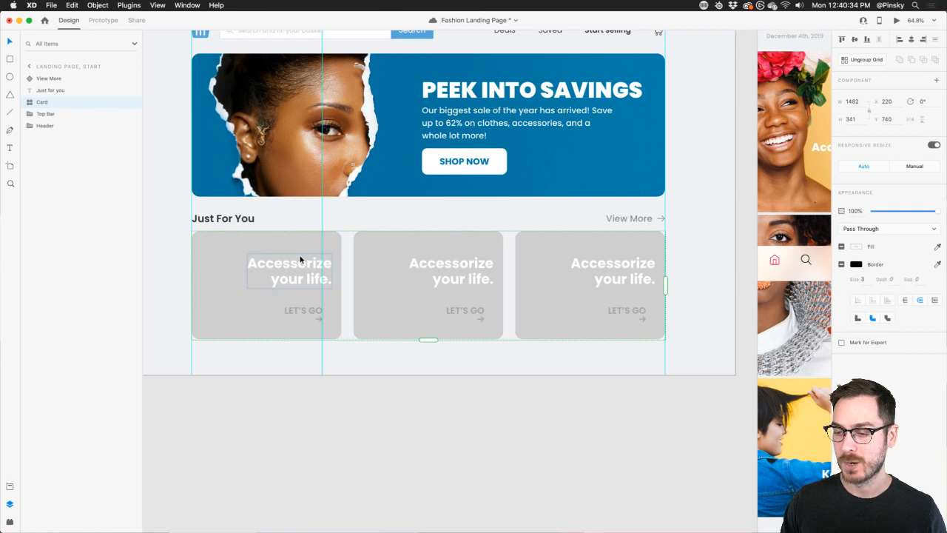
pyautogui.press('super+s')
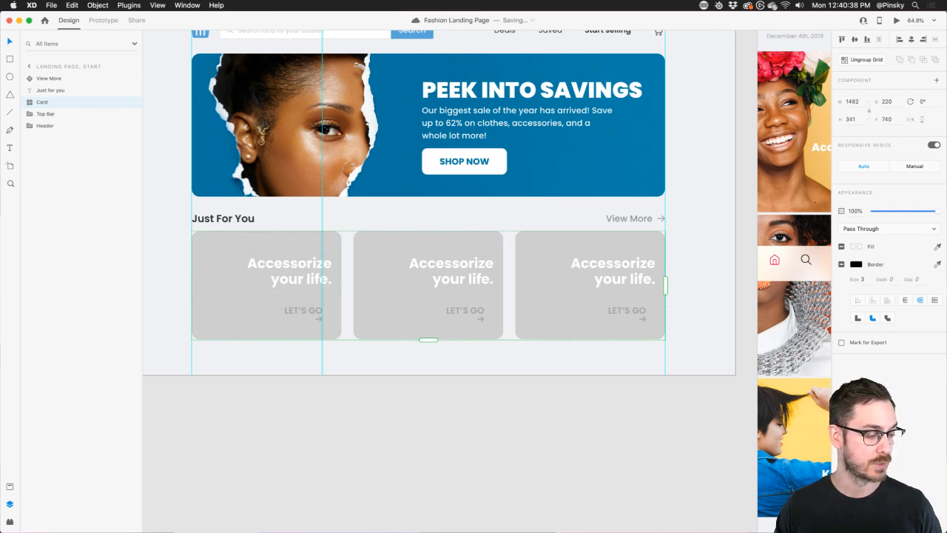
# Switch to the Unsplash folder in Finder and select the flower-crown, blue denim jacket and silver collar portraits
pyautogui.press('super+Tab')
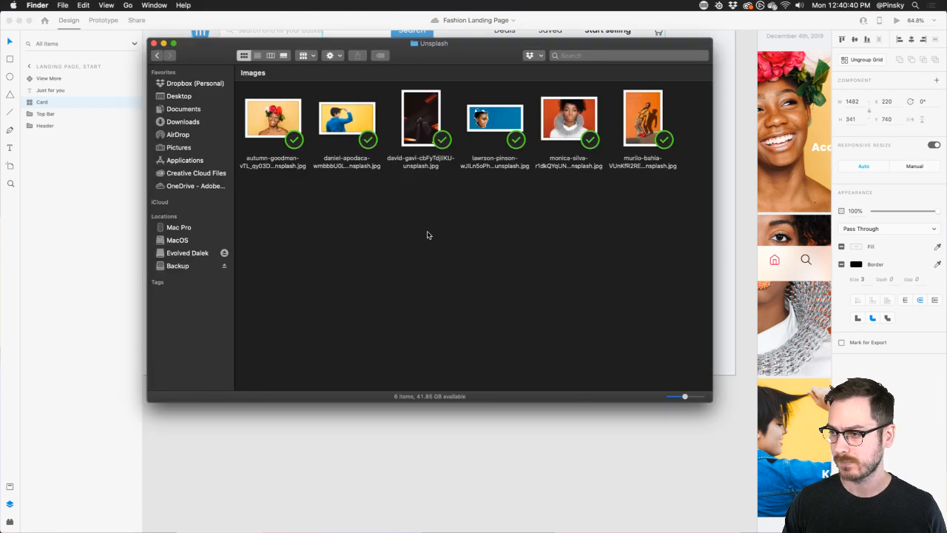
pyautogui.moveTo(284, 44); pyautogui.dragTo(425, 122)
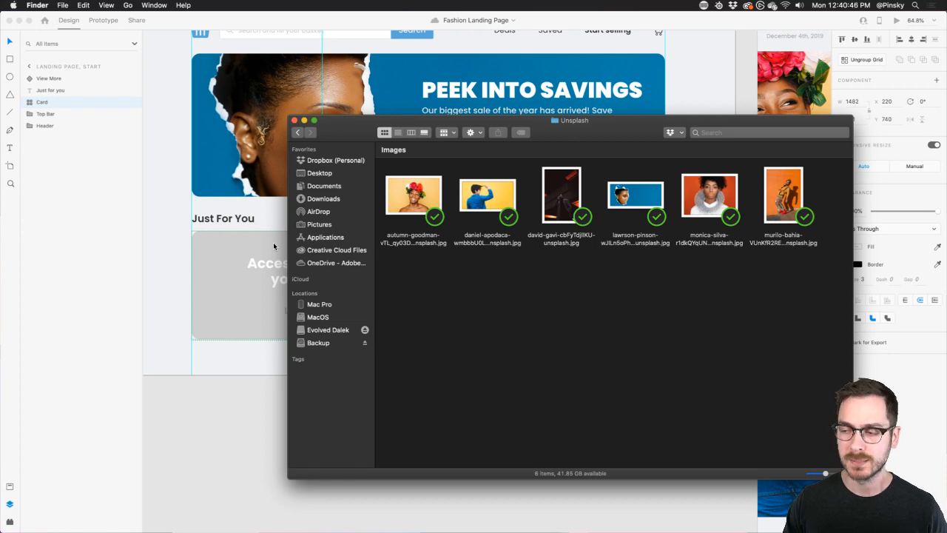
pyautogui.moveTo(651, 124); pyautogui.dragTo(574, 113)
pyautogui.click(343, 182)
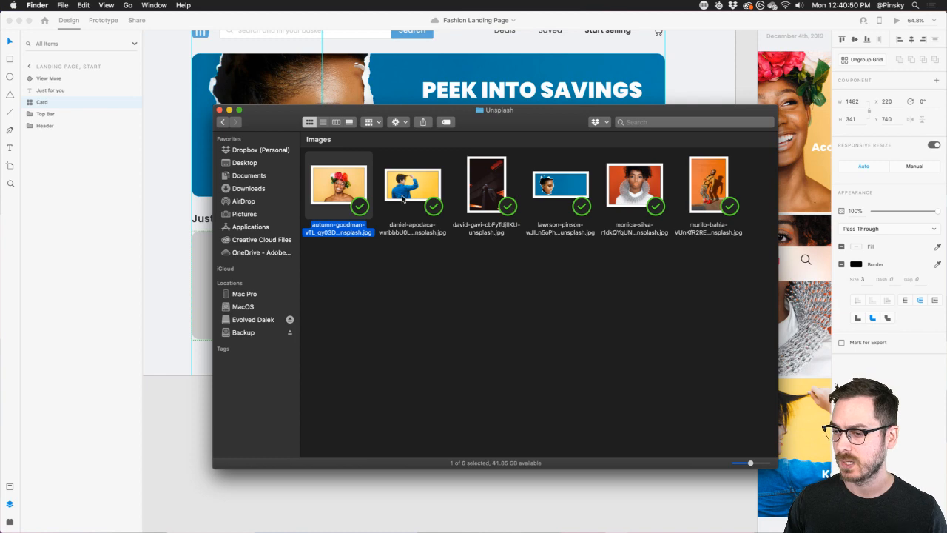
pyautogui.keyDown('super'); pyautogui.click(411, 181); pyautogui.keyUp('super')
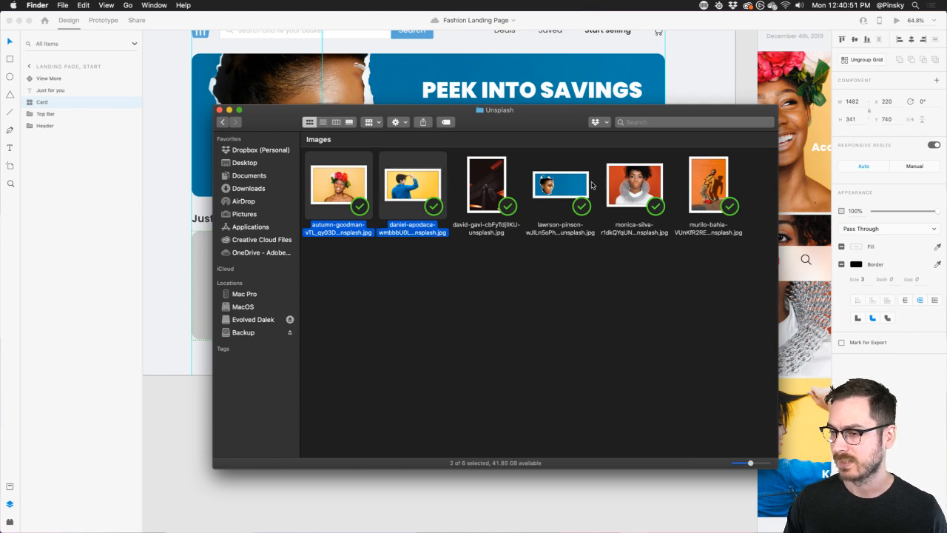
pyautogui.keyDown('super'); pyautogui.click(639, 184); pyautogui.keyUp('super')
# Drop the three selected photos onto the first card's image to fill all cards in the repeat grid, and save the document
pyautogui.moveTo(334, 110); pyautogui.dragTo(550, 94)
pyautogui.moveTo(540, 168); pyautogui.dragTo(230, 267)
pyautogui.click(250, 391)
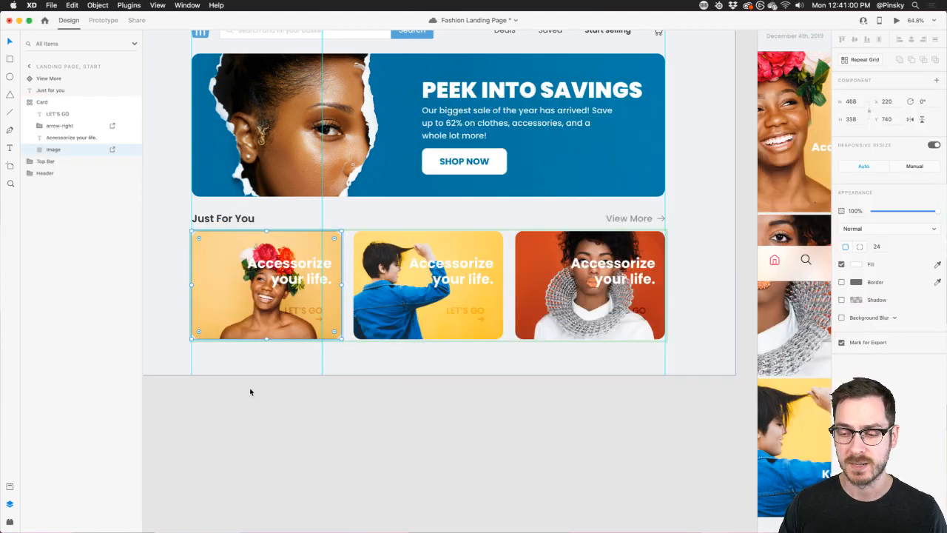
pyautogui.press('super+s')
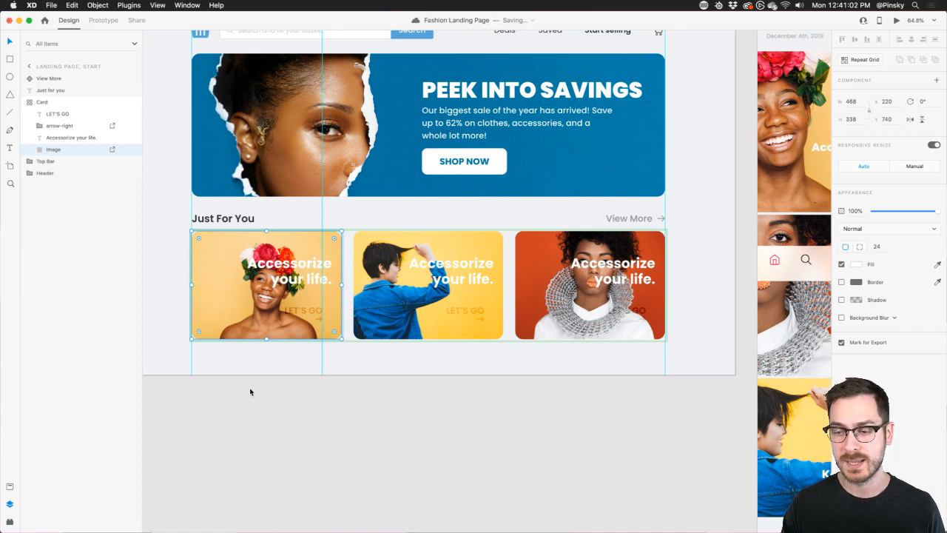
# Enlarge the flower-crown photo inside the first card and shift it left so the face sits beside the text
pyautogui.doubleClick(221, 304)
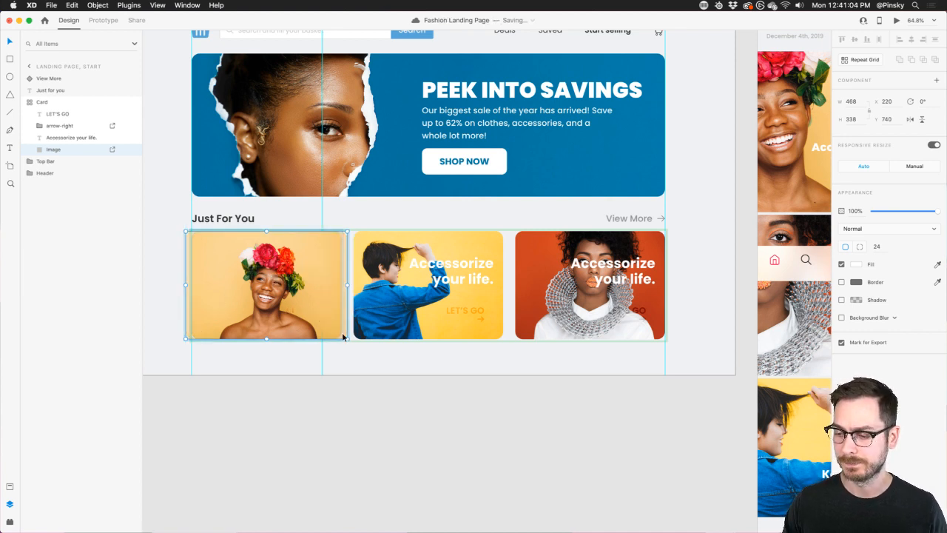
pyautogui.moveTo(347, 338); pyautogui.dragTo(391, 368)
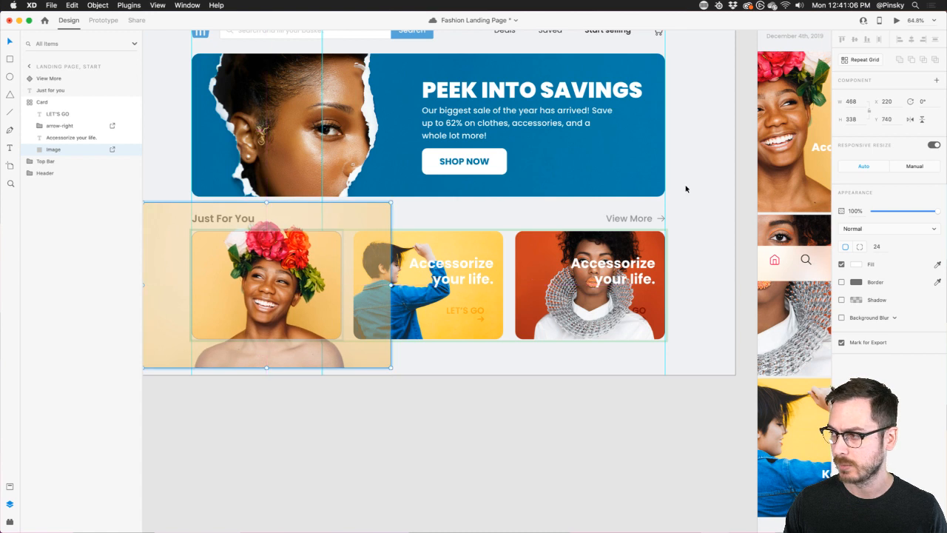
pyautogui.press('Escape')
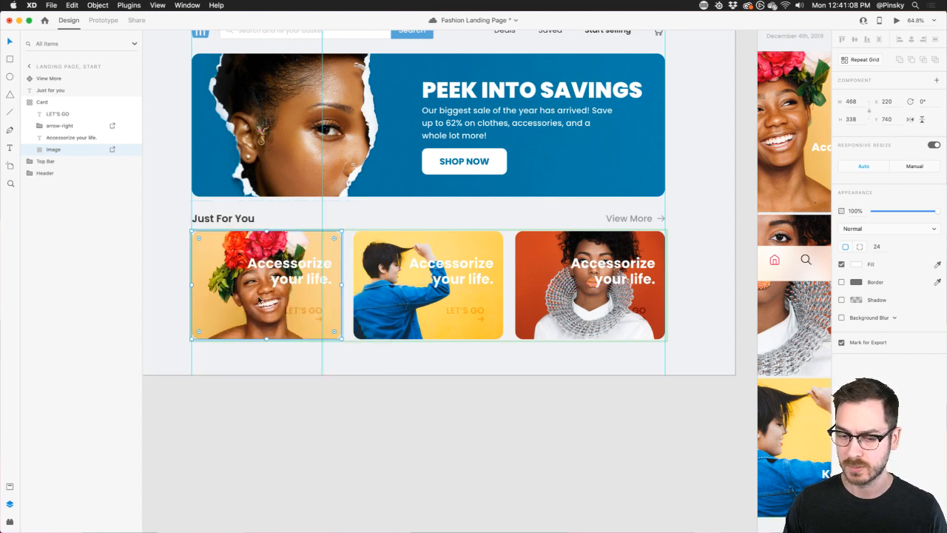
pyautogui.doubleClick(259, 300)
pyautogui.moveTo(259, 300); pyautogui.dragTo(219, 307)
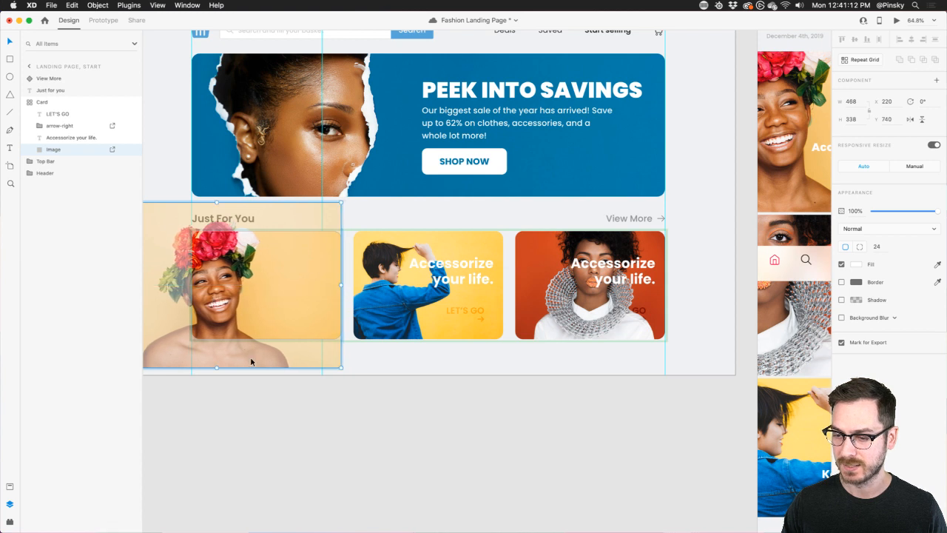
pyautogui.click(295, 448)
# Enlarge the denim jacket photo inside the middle card around its centre
pyautogui.doubleClick(386, 296)
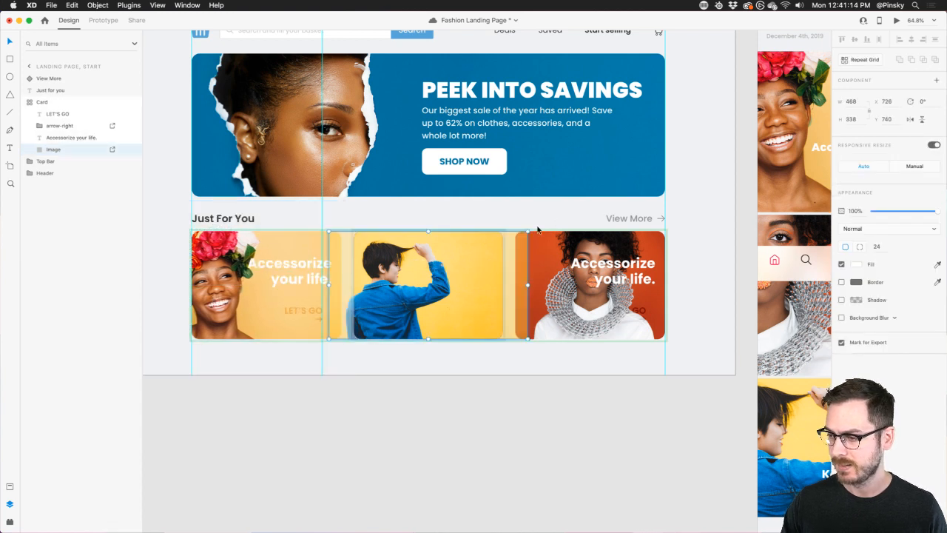
pyautogui.moveTo(527, 231); pyautogui.dragTo(575, 204)
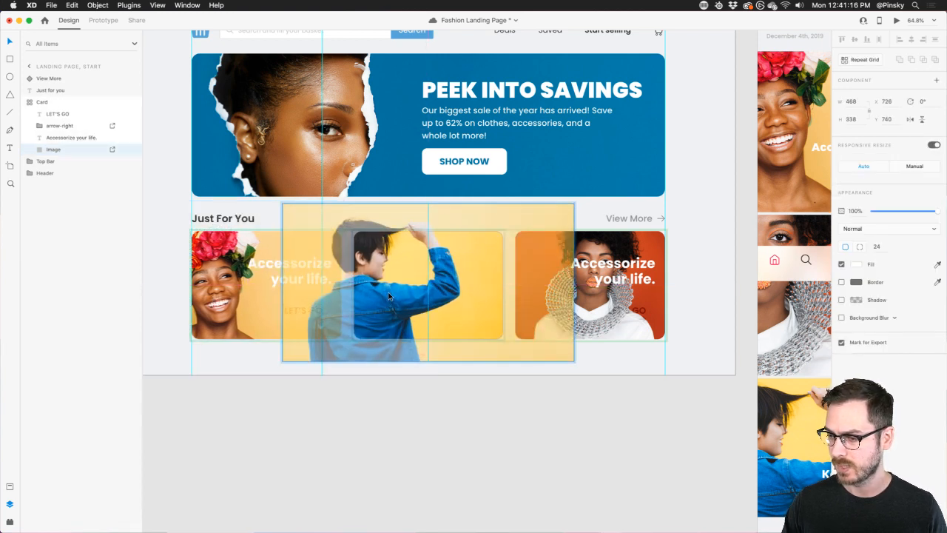
pyautogui.press('Escape')
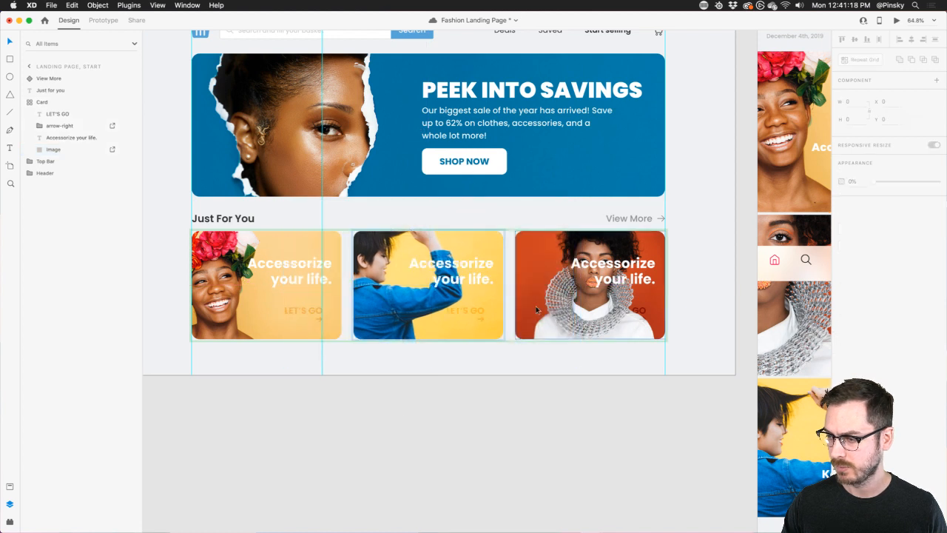
# Enlarge the silver collar photo inside the third card and shift it left to clear space for the text
pyautogui.doubleClick(544, 316)
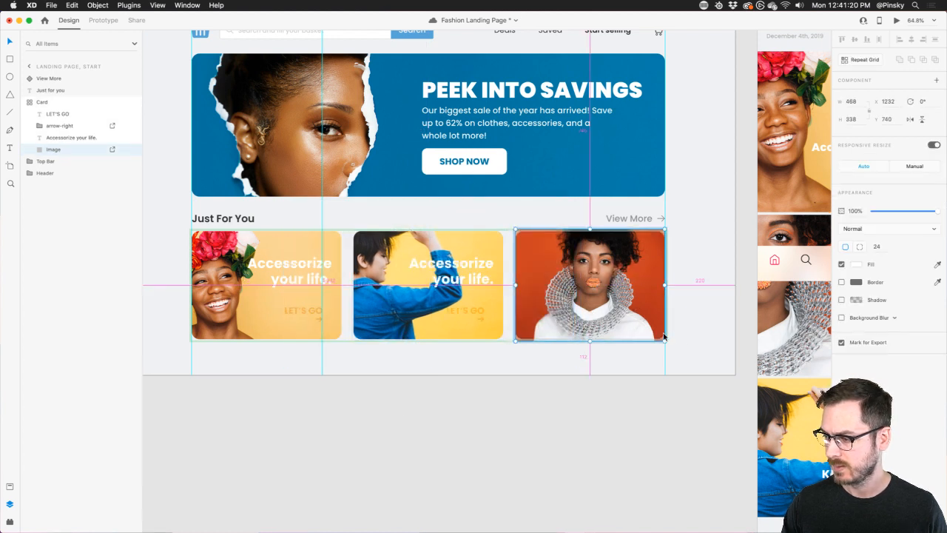
pyautogui.moveTo(665, 340); pyautogui.dragTo(735, 398)
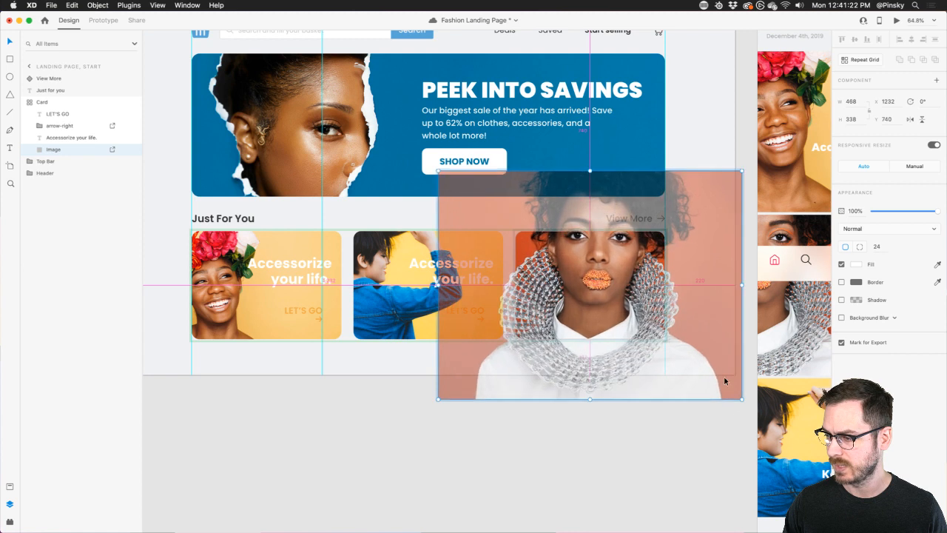
pyautogui.moveTo(669, 312); pyautogui.dragTo(573, 326)
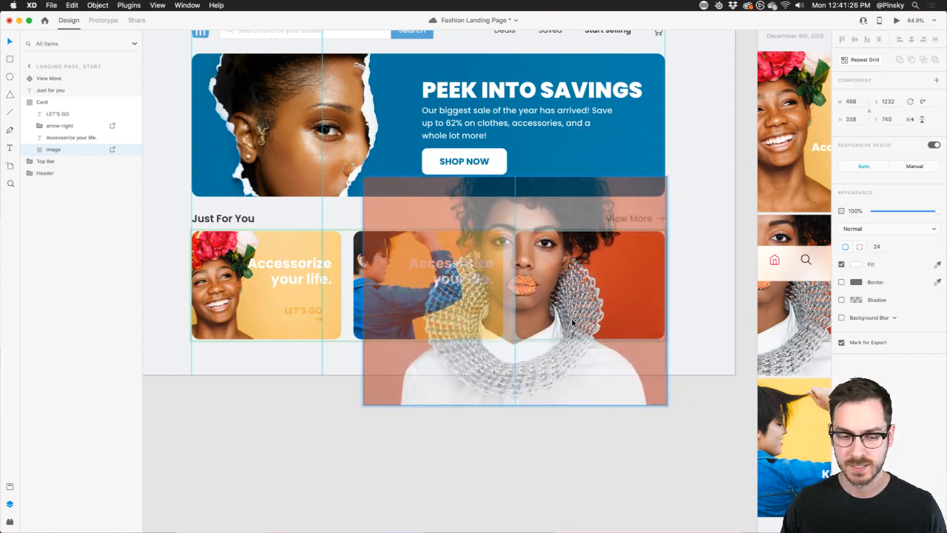
pyautogui.click(739, 313)
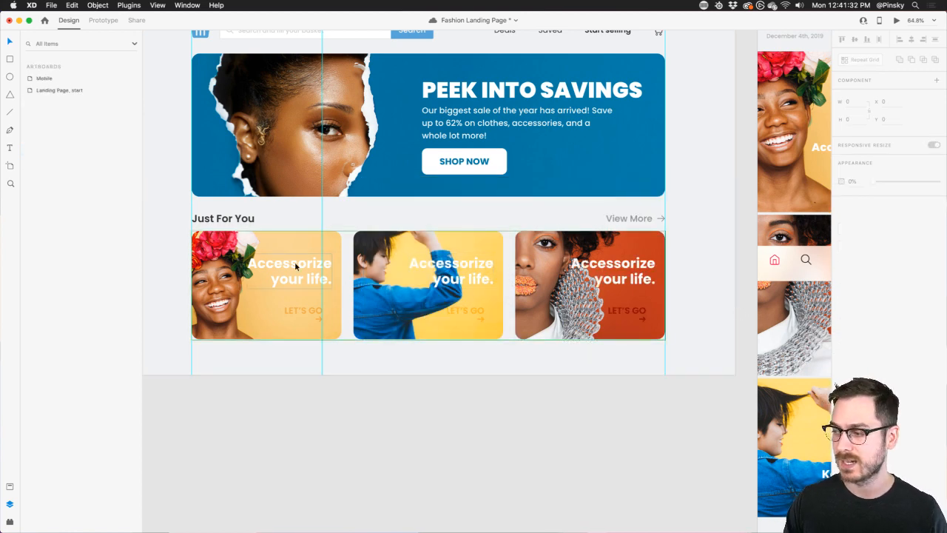
# Replace the middle card's heading with "Keep cool. Look cool."
pyautogui.hscroll(3, 295, 267)
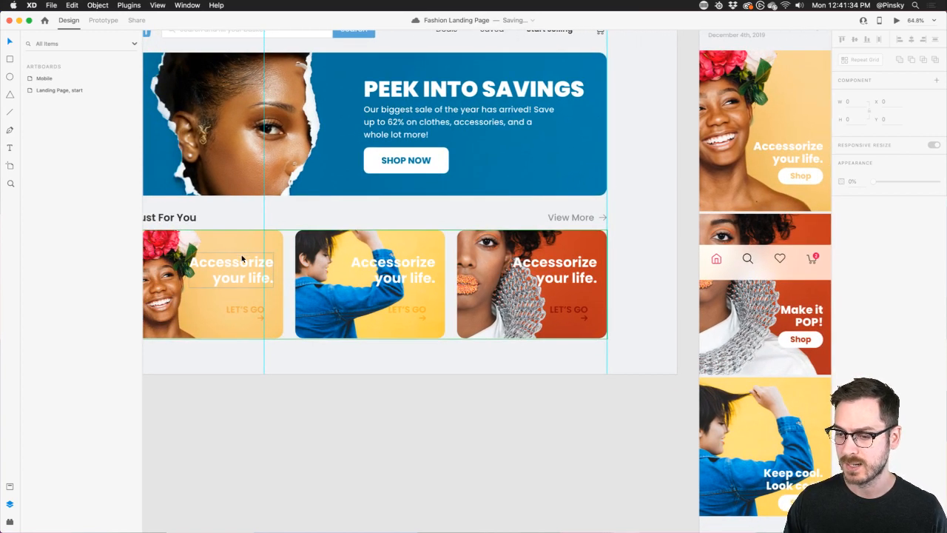
pyautogui.doubleClick(244, 257)
pyautogui.click(403, 265)
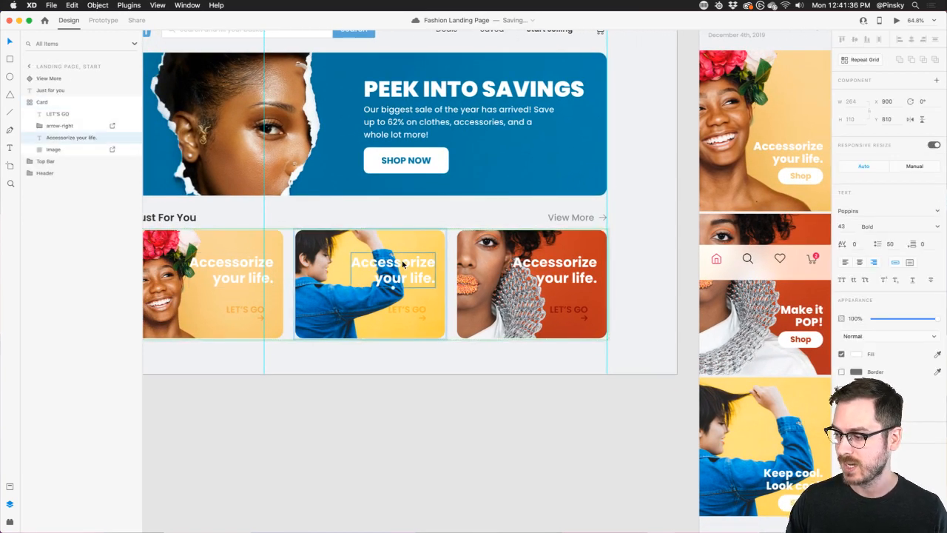
pyautogui.doubleClick(403, 264)
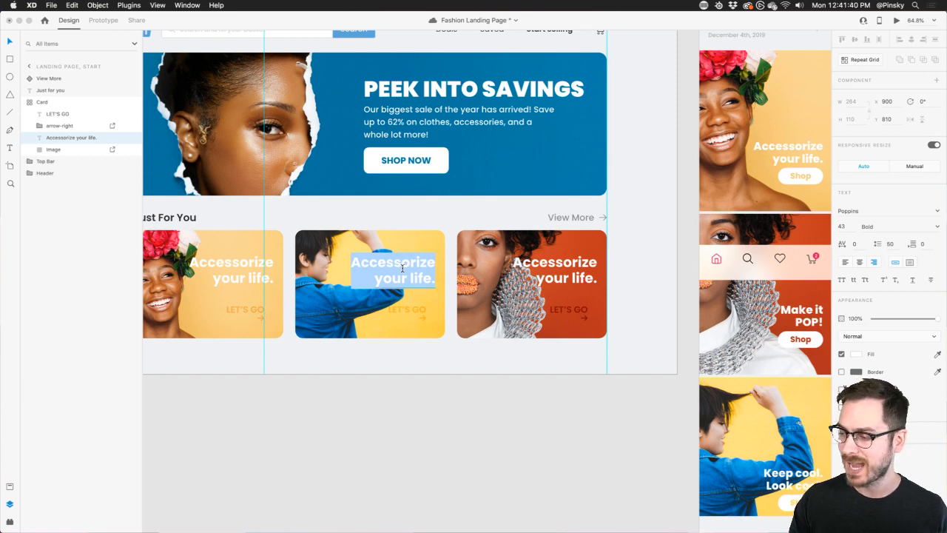
pyautogui.write('Keep c')
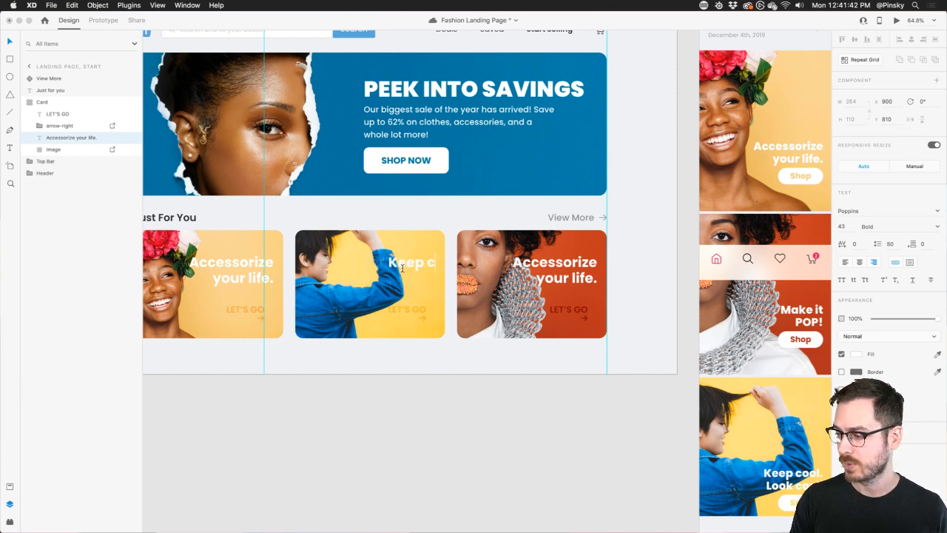
pyautogui.write('ool. Look cool.')
pyautogui.press('Escape')
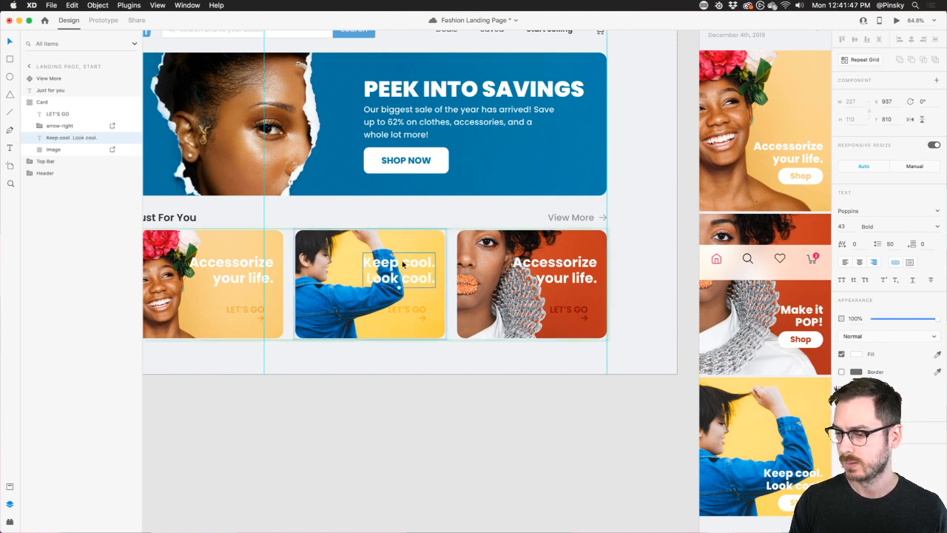
# Replace the third card's heading with "Make it POP!" on two lines
pyautogui.doubleClick(567, 270)
pyautogui.write('Make')
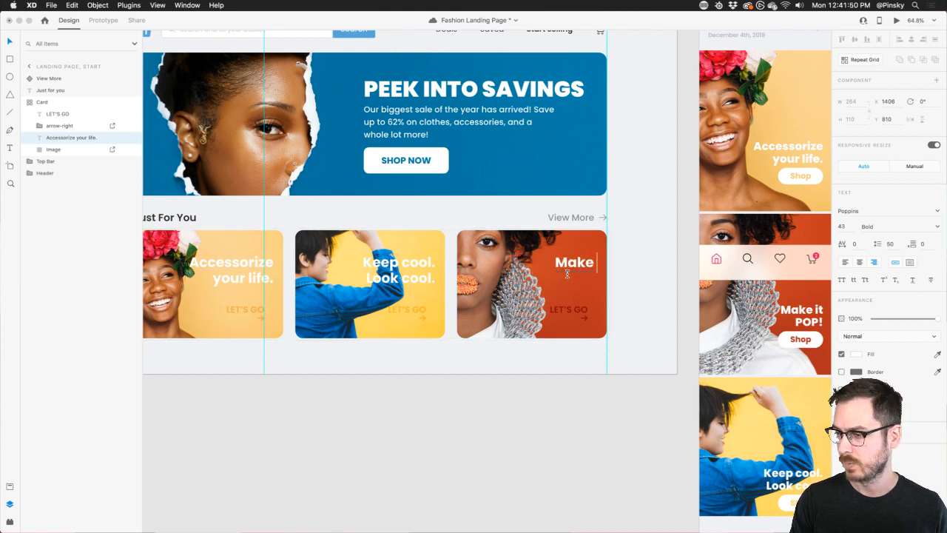
pyautogui.press('super+a')
pyautogui.press('Right')
pyautogui.write('it')
pyautogui.press('Return')
pyautogui.write('POP!')
pyautogui.press('Escape')
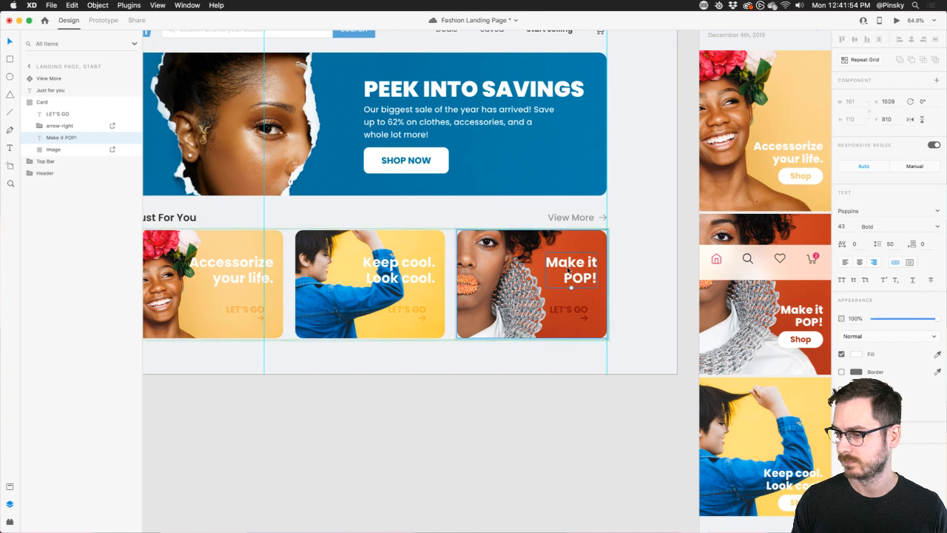
# Shift the denim jacket photo slightly left inside the middle card
pyautogui.click(352, 298)
pyautogui.moveTo(351, 298); pyautogui.dragTo(342, 297)
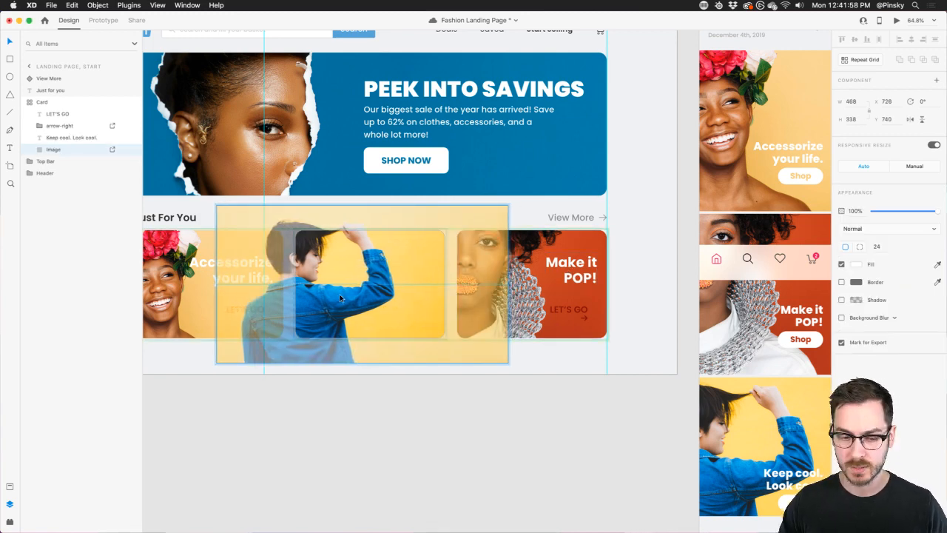
pyautogui.click(375, 390)
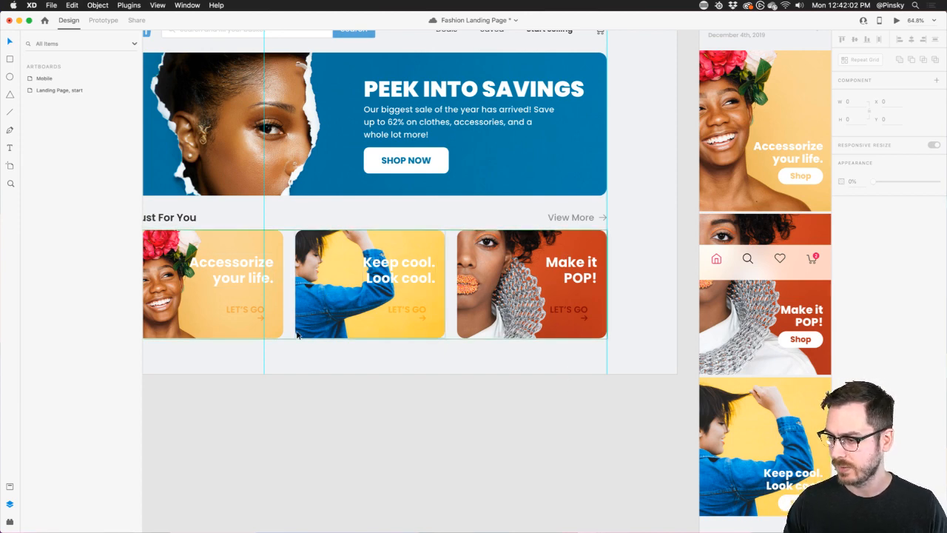
# Preview the landing page to check the three Just For You cards, and close the preview
pyautogui.hscroll(-3, 260, 332)
pyautogui.click(252, 293)
pyautogui.click(260, 343)
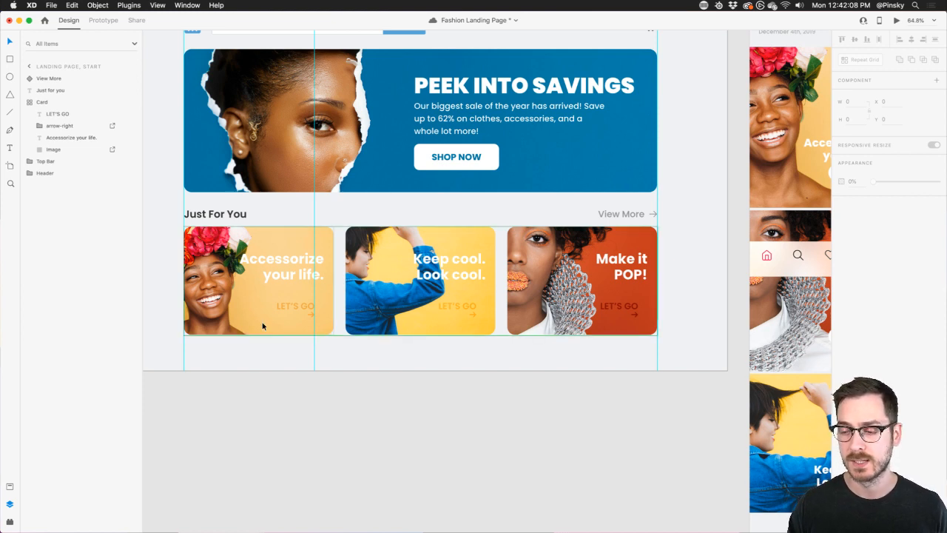
pyautogui.click(264, 306)
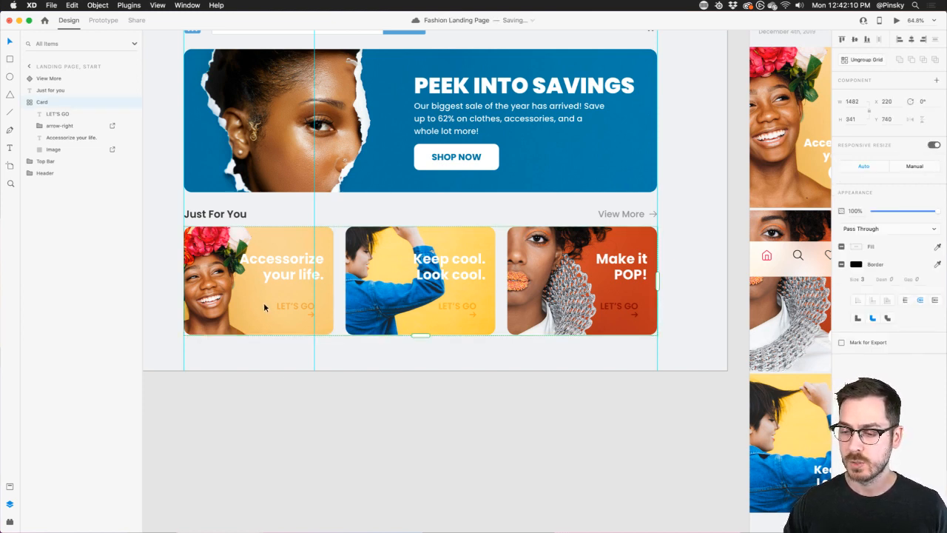
pyautogui.click(896, 20)
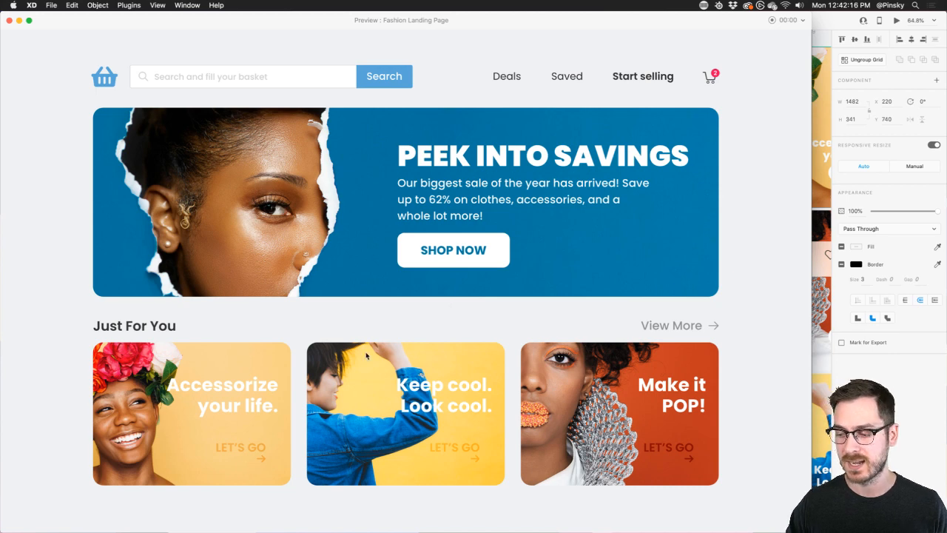
pyautogui.press('super+w')
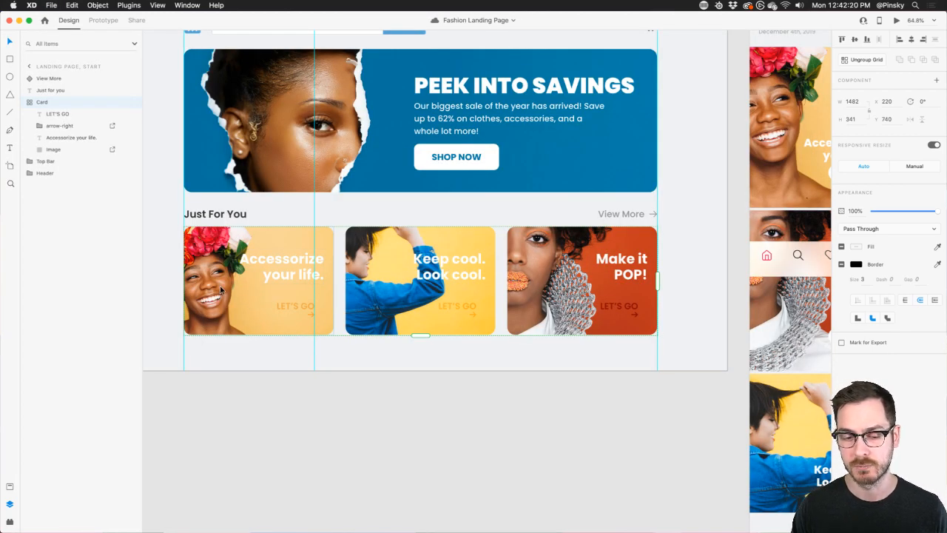
pyautogui.click(239, 358)
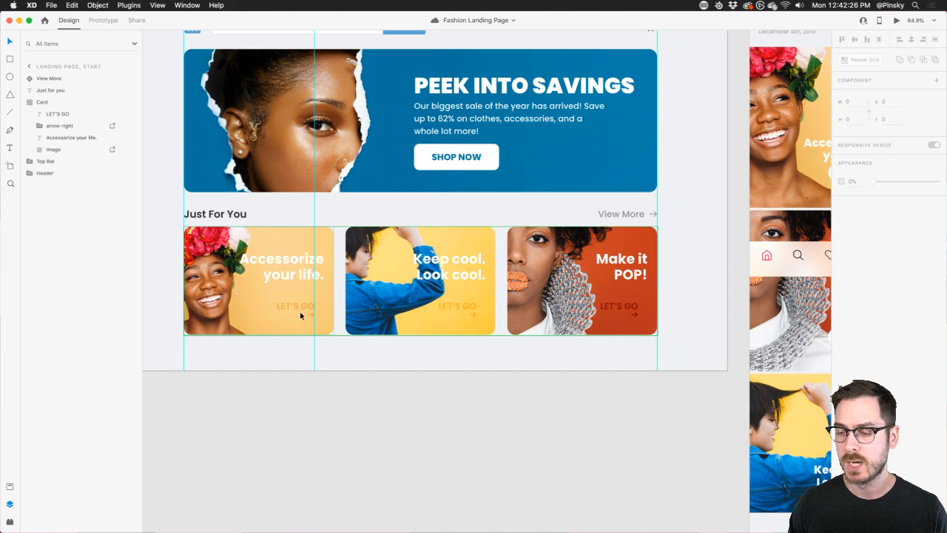
# Try to convert the first card's image into a component
pyautogui.scroll(5, 297, 309)
pyautogui.keyDown('super'); pyautogui.click(325, 320); pyautogui.keyUp('super')
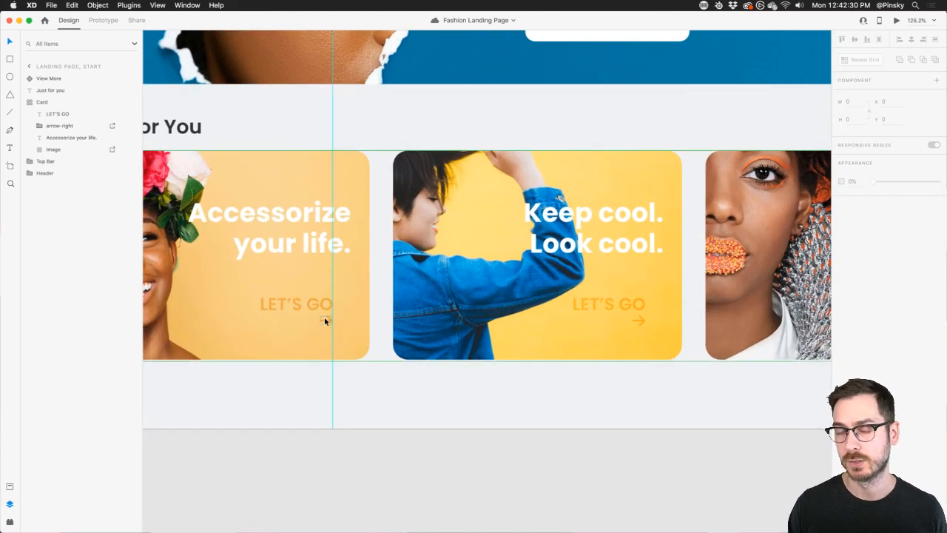
pyautogui.scroll(-5, 324, 316)
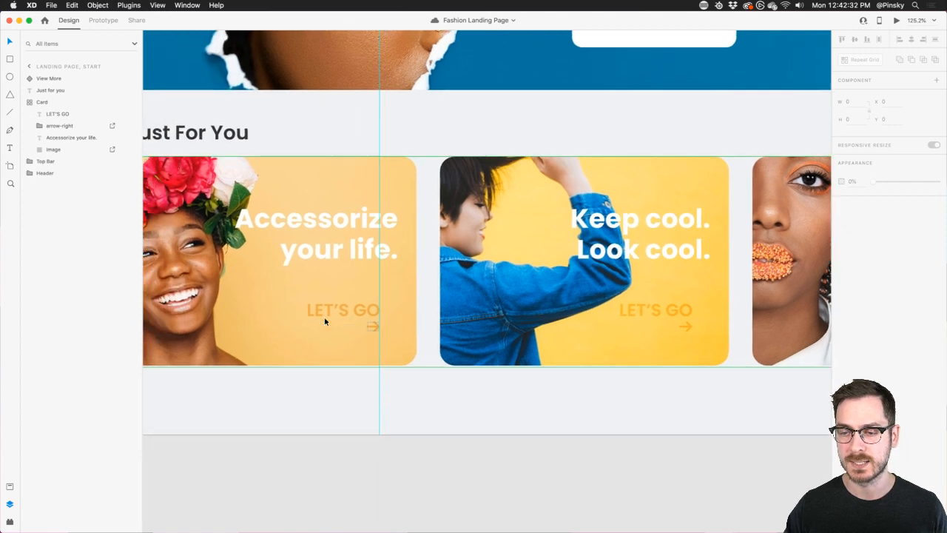
pyautogui.scroll(3, 303, 255)
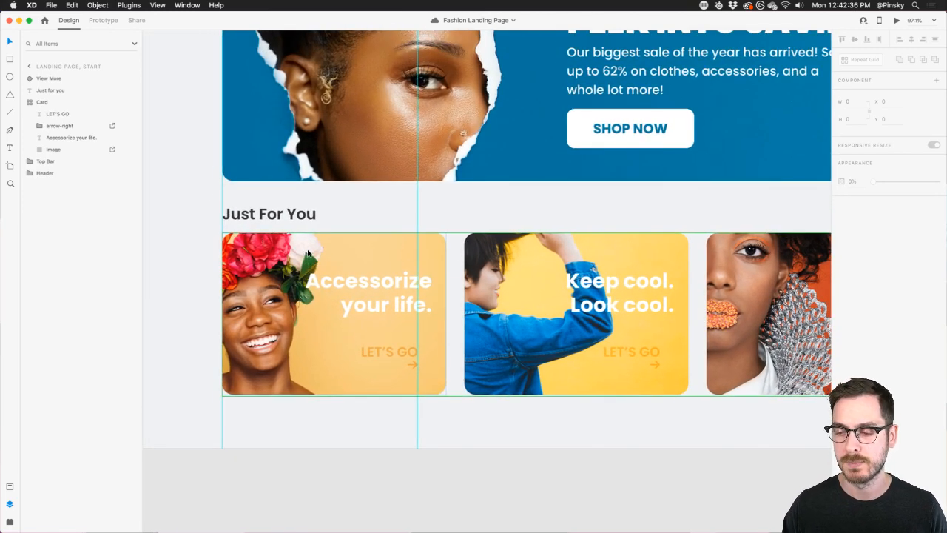
pyautogui.click(347, 257)
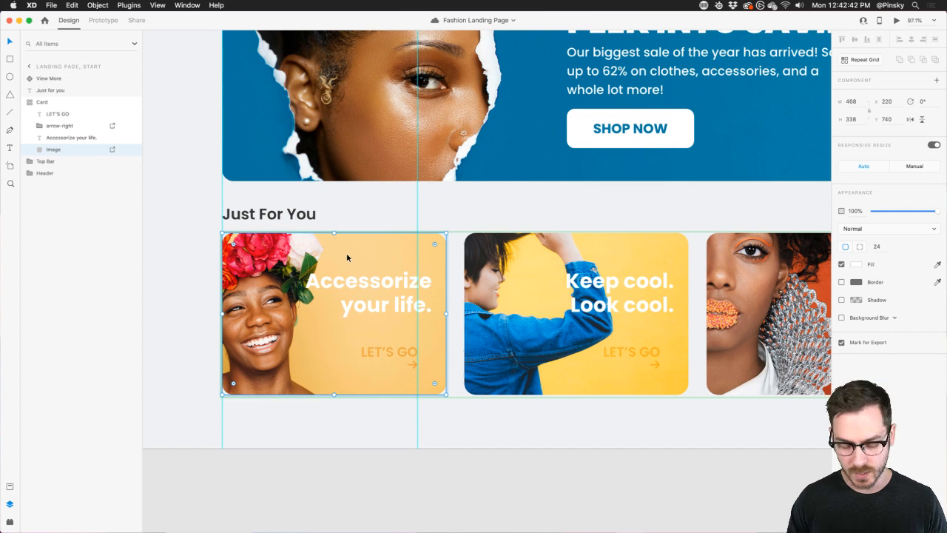
pyautogui.rightClick(346, 252)
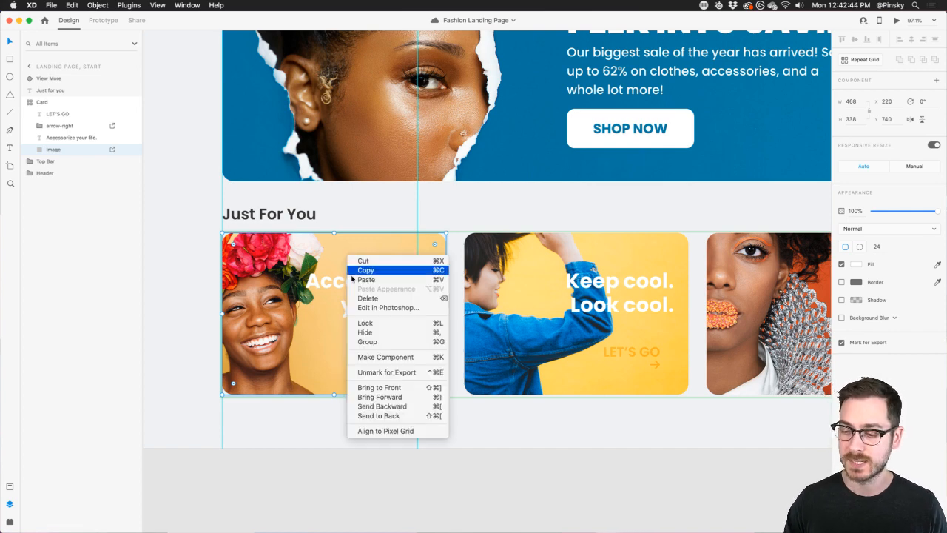
pyautogui.click(379, 357)
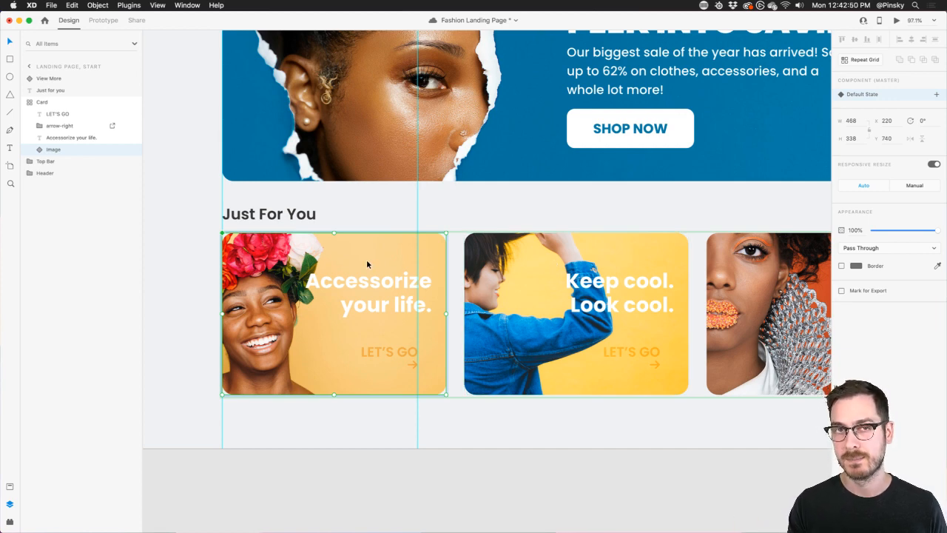
pyautogui.press('super+s')
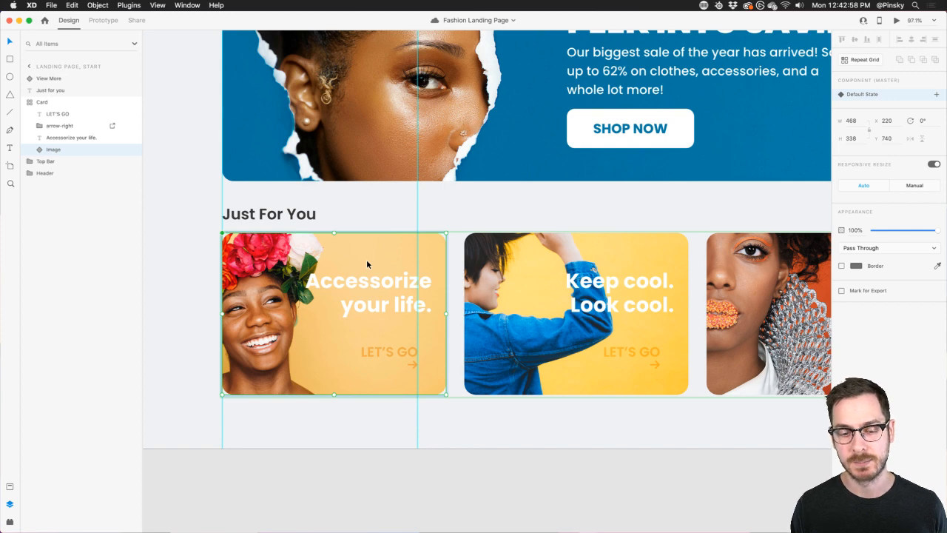
pyautogui.press('super+k')
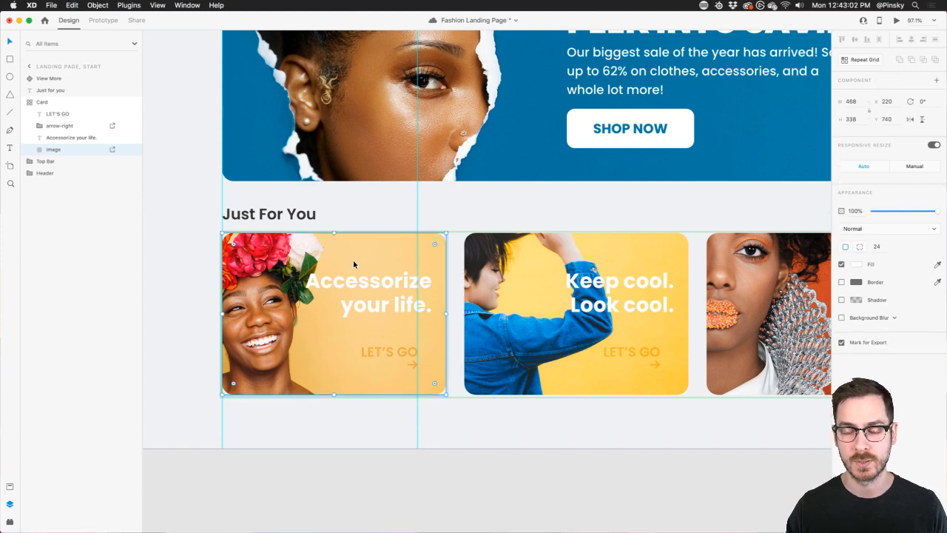
# Duplicate the first card's image within the repeat grid and save the document
pyautogui.press('super+d')
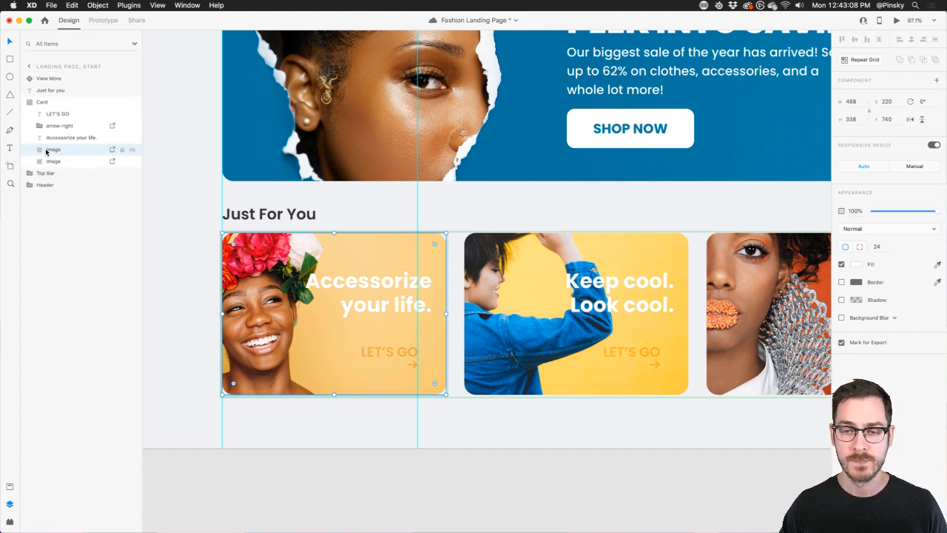
pyautogui.press('super+s')
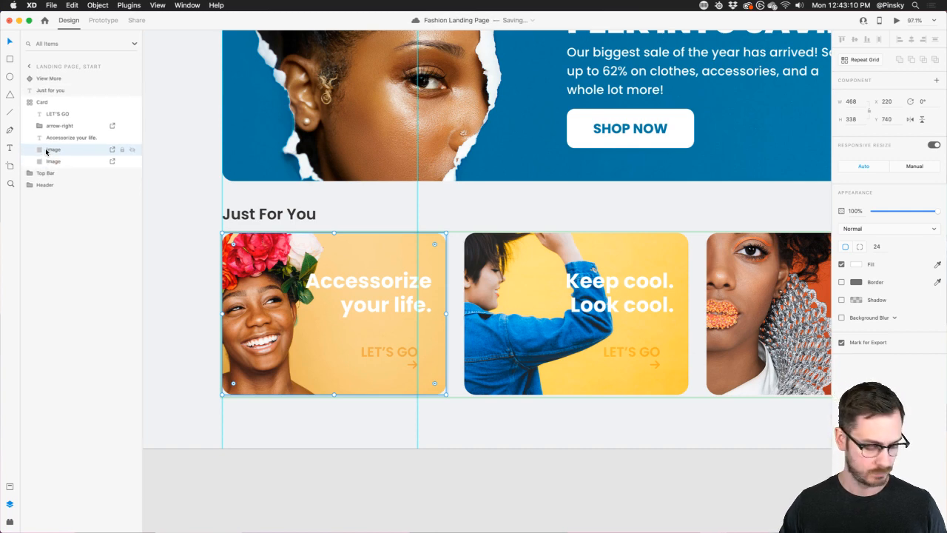
pyautogui.rightClick(214, 235)
pyautogui.click(188, 218)
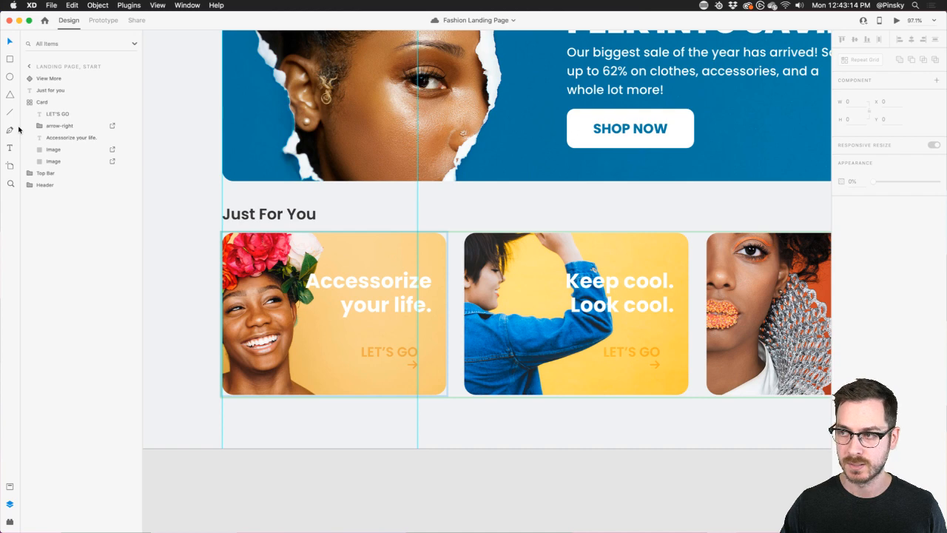
# Rename the upper of the two image layers in the card as Overlay
pyautogui.rightClick(52, 149)
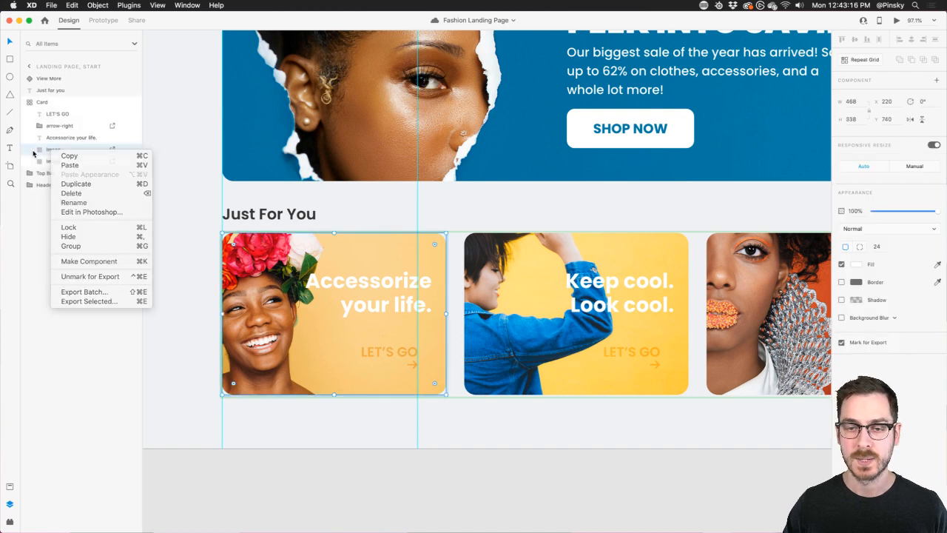
pyautogui.click(33, 153)
pyautogui.click(65, 162)
pyautogui.doubleClick(50, 149)
pyautogui.write('Overlay')
pyautogui.press('Return')
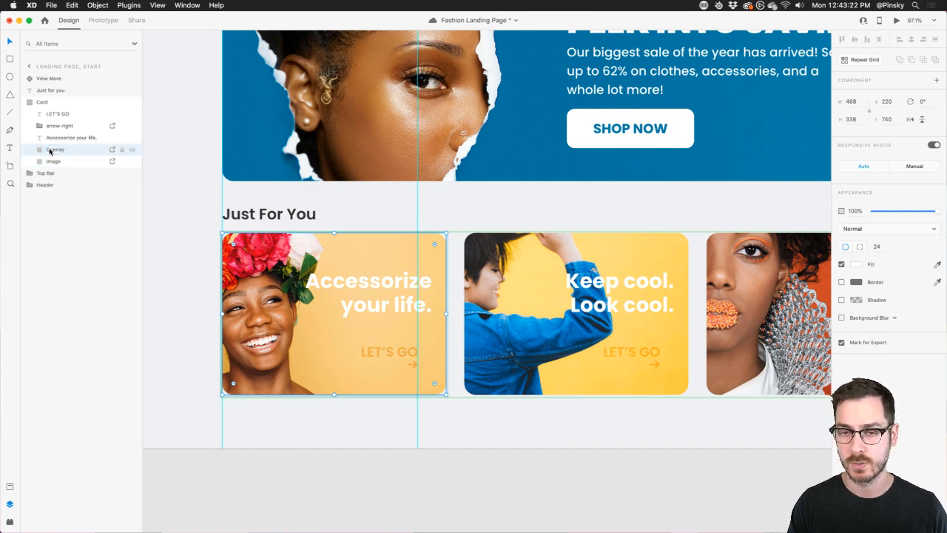
# Fill the Overlay shape with solid white in place of its photo
pyautogui.click(856, 264)
pyautogui.click(768, 254)
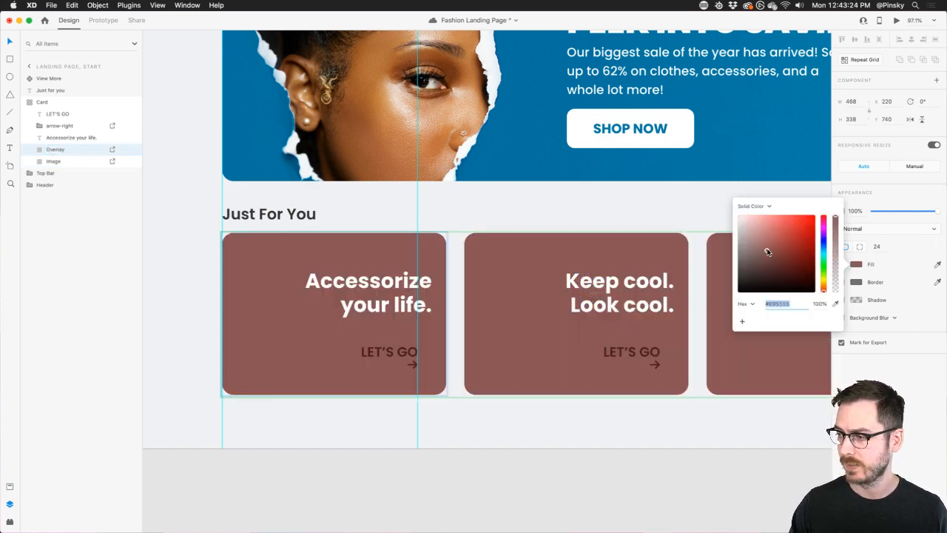
pyautogui.moveTo(767, 253); pyautogui.dragTo(718, 205)
pyautogui.press('Escape')
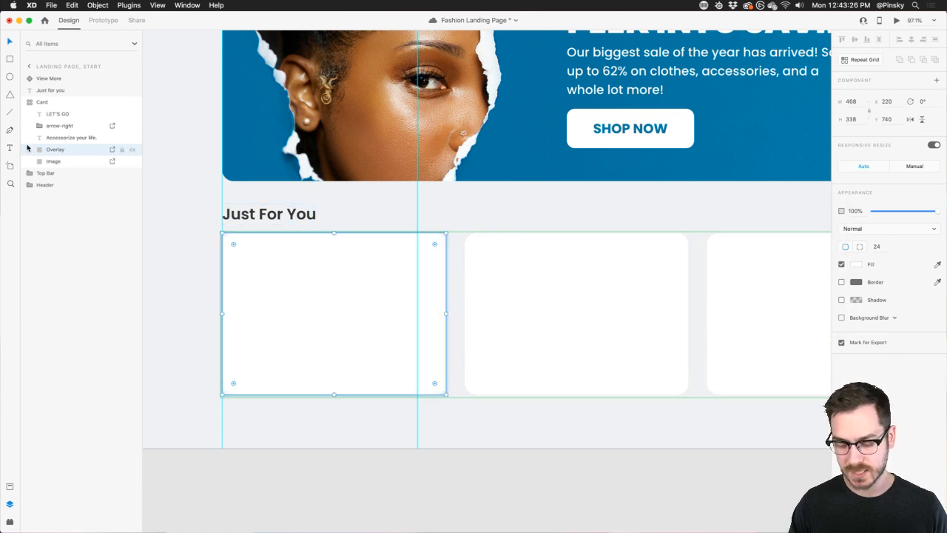
# Bring the Overlay layer forward above the card's text and arrow, and save the document
pyautogui.press('super+bracketright')
pyautogui.press('super+bracketright')
pyautogui.press('super+bracketright')
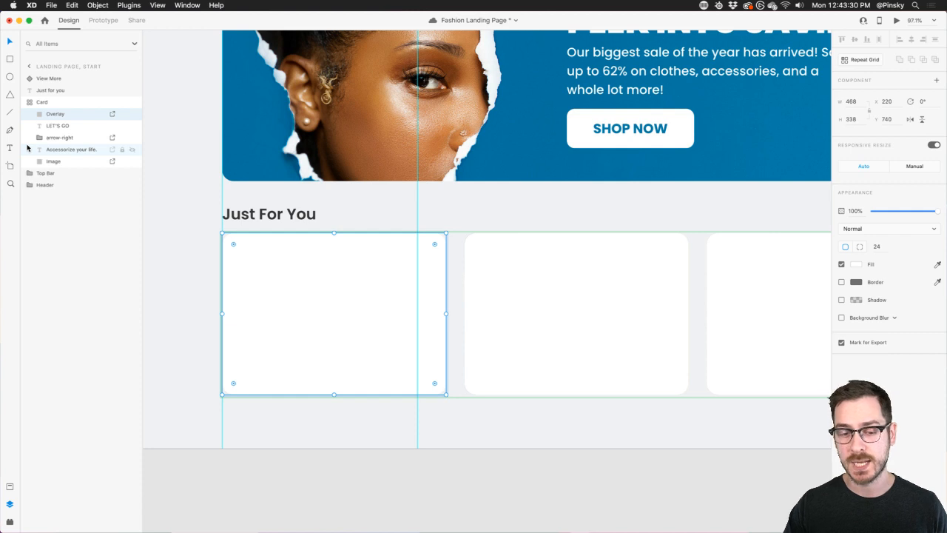
pyautogui.press('super+s')
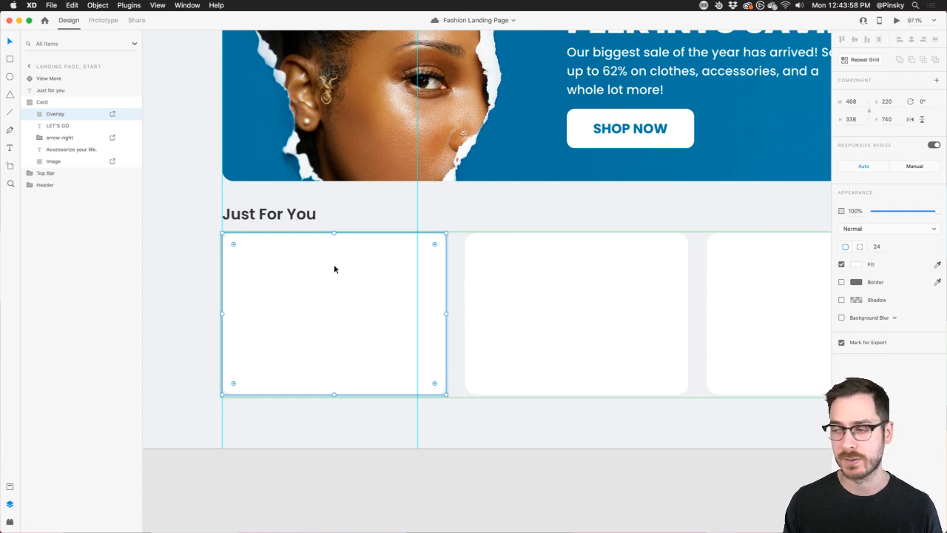
# Set the Overlay's blend mode to Soft Light and its opacity to 30%
pyautogui.click(937, 229)
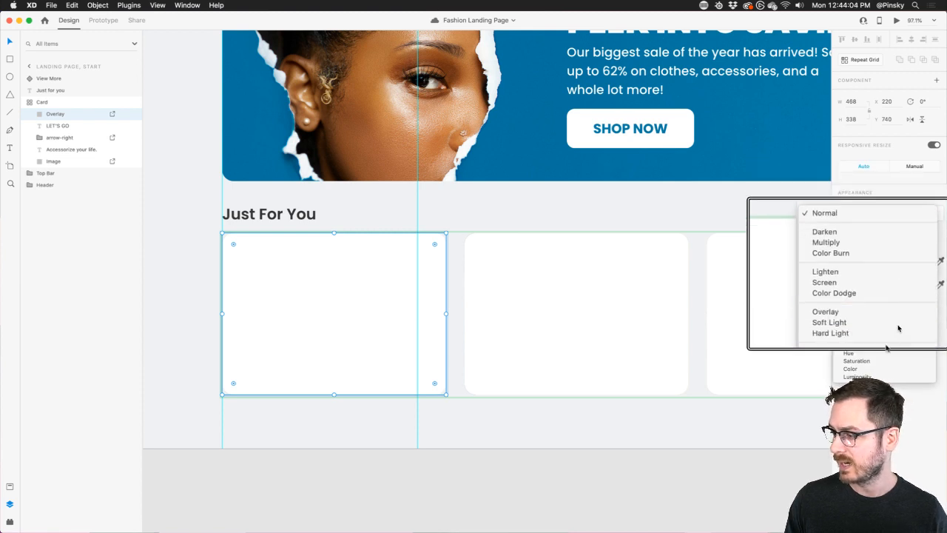
pyautogui.click(884, 312)
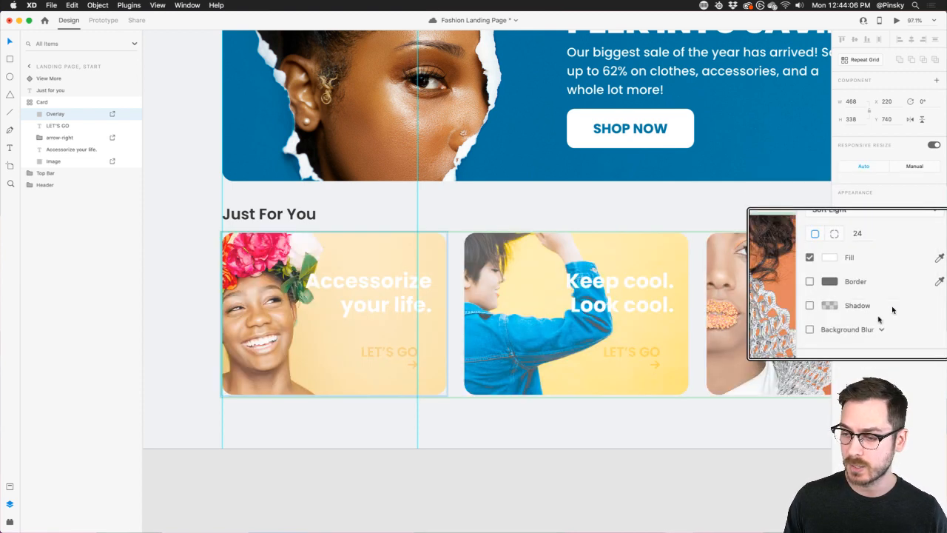
pyautogui.moveTo(937, 213); pyautogui.dragTo(891, 214)
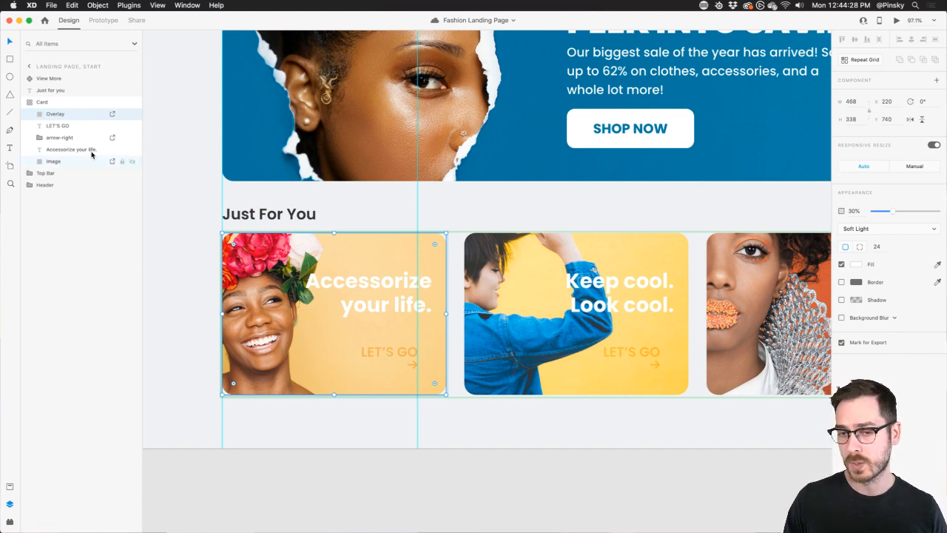
pyautogui.click(411, 364)
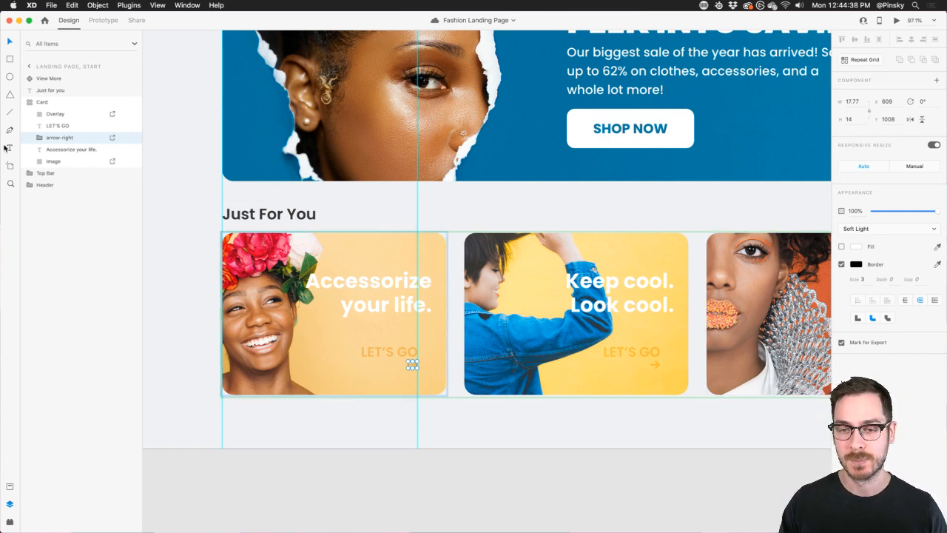
pyautogui.click(71, 116)
pyautogui.scroll(-1, 31, 115)
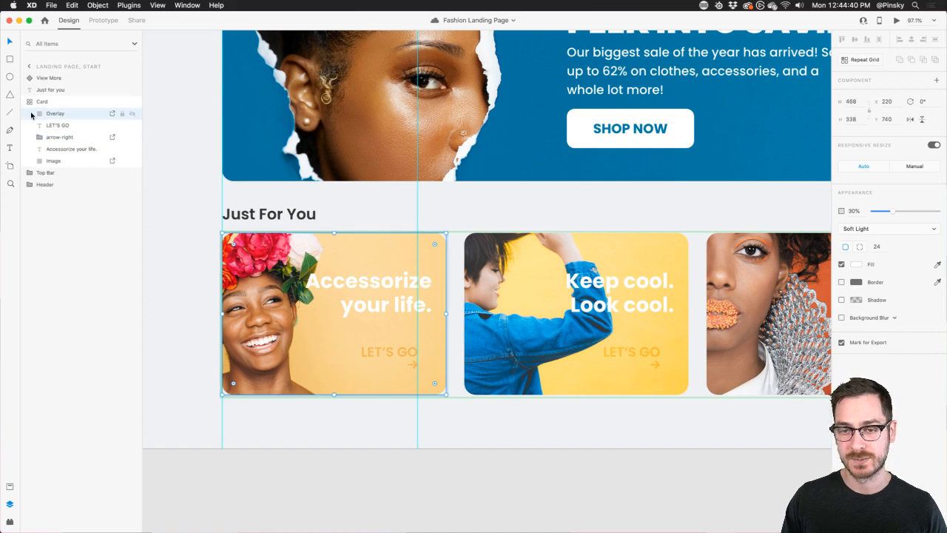
pyautogui.rightClick(31, 115)
pyautogui.press('Escape')
pyautogui.click(773, 291)
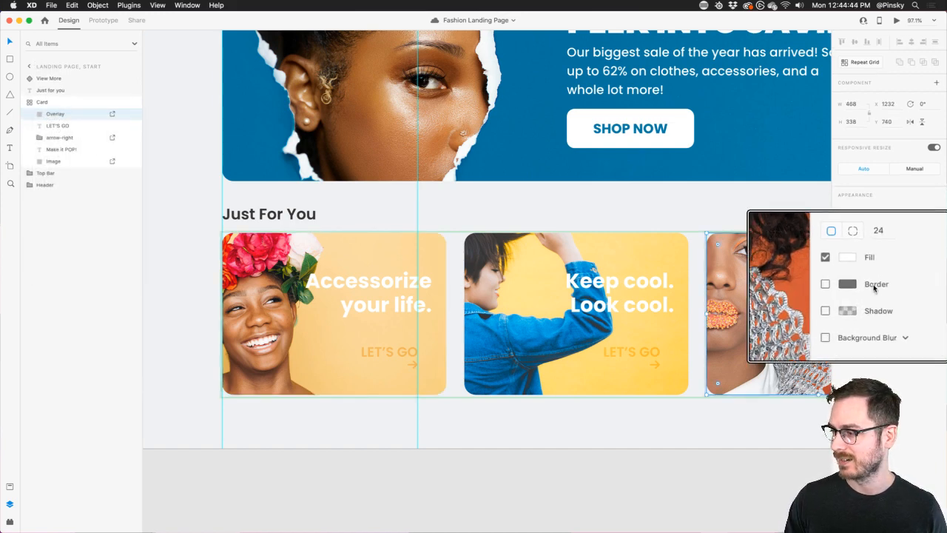
pyautogui.rightClick(523, 193)
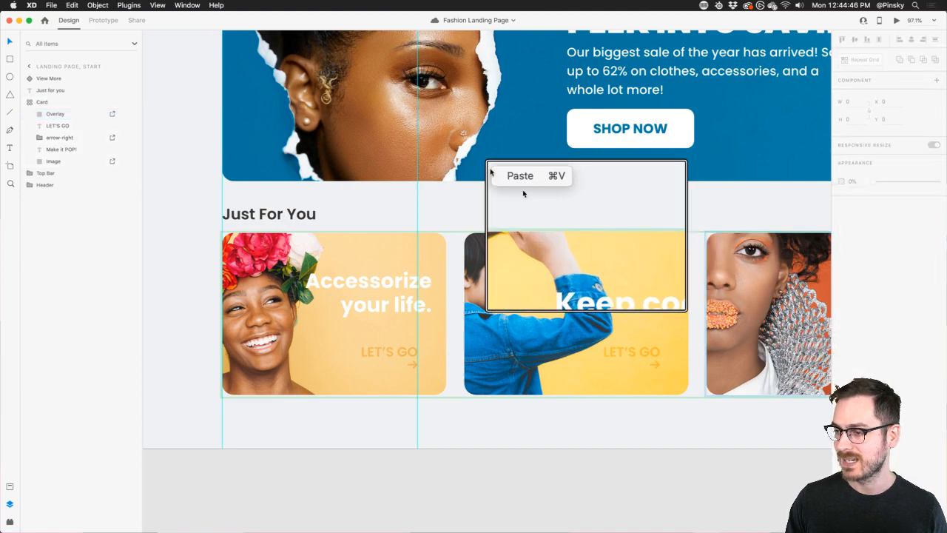
pyautogui.press('Escape')
pyautogui.scroll(5, 459, 203)
pyautogui.scroll(-5, 459, 203)
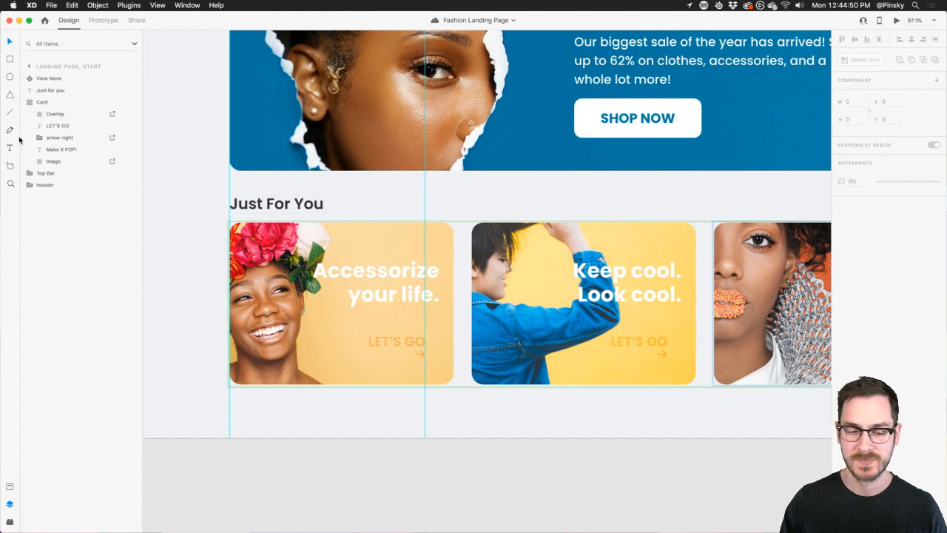
# Check which layers make up the card's interactive part: Overlay, LET'S GO and arrow-right
pyautogui.click(53, 114)
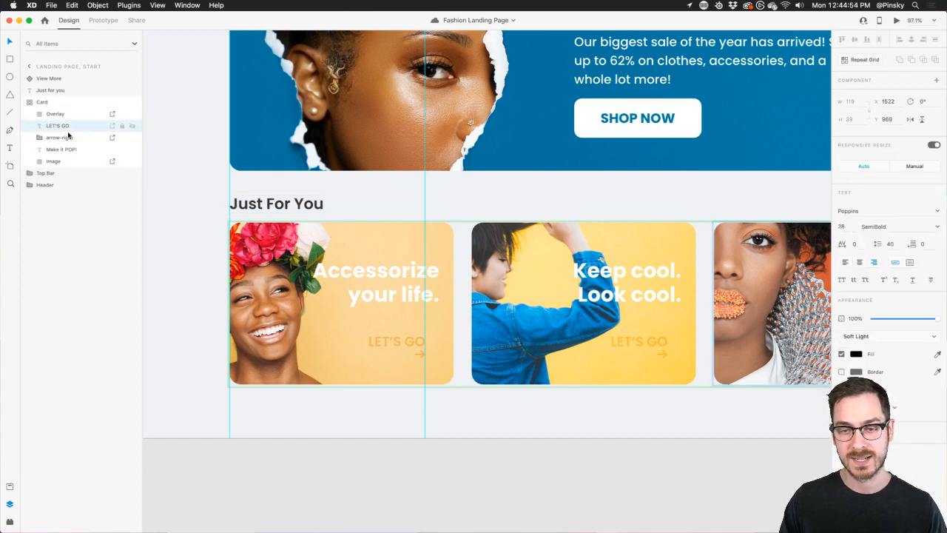
pyautogui.click(63, 139)
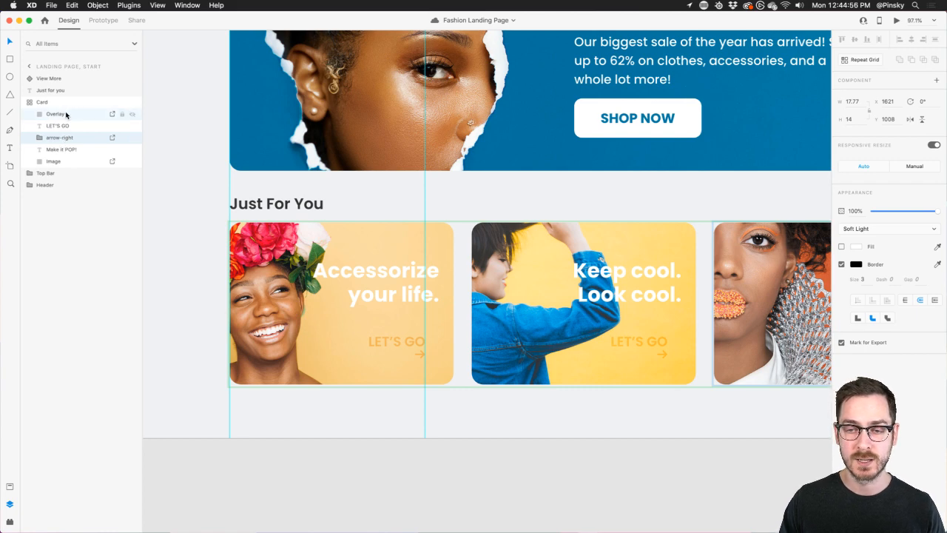
pyautogui.click(67, 115)
pyautogui.click(66, 136)
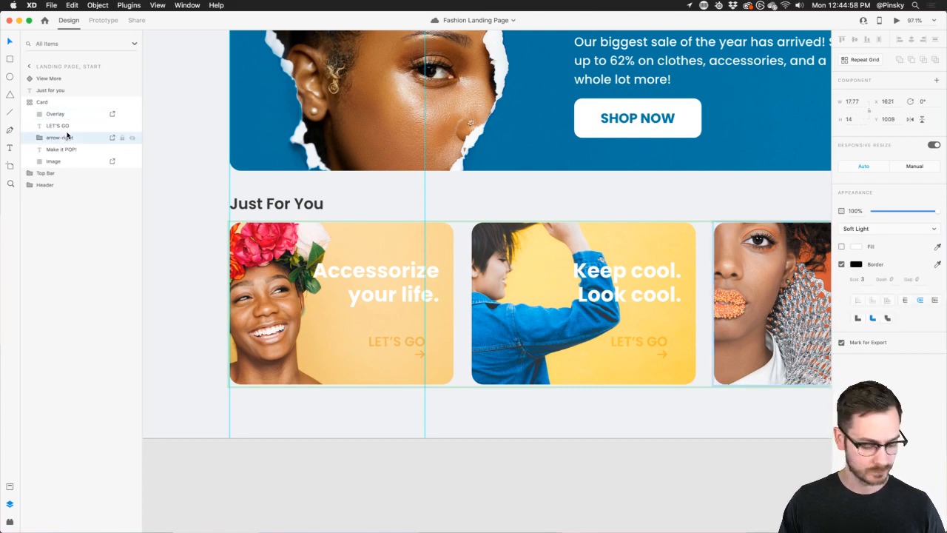
pyautogui.click(87, 115)
pyautogui.click(72, 134)
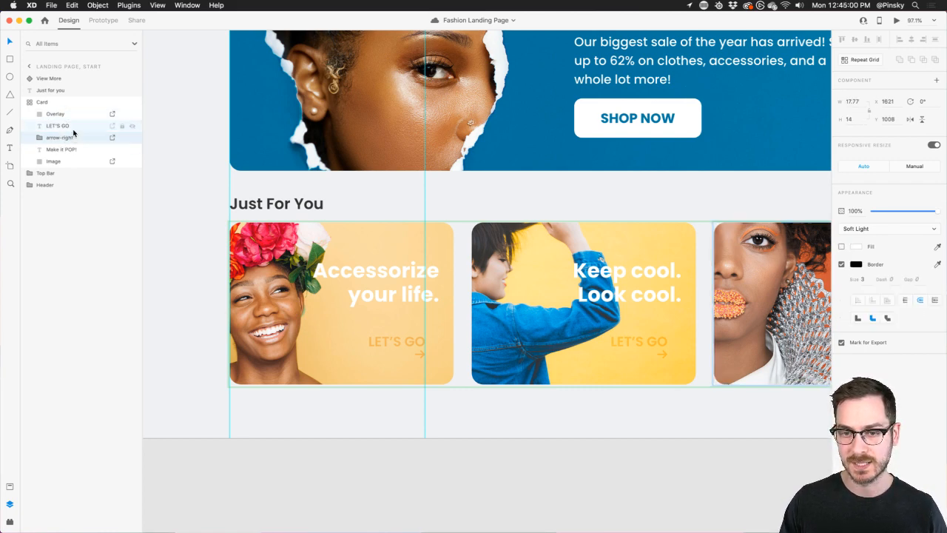
pyautogui.click(73, 126)
pyautogui.click(74, 115)
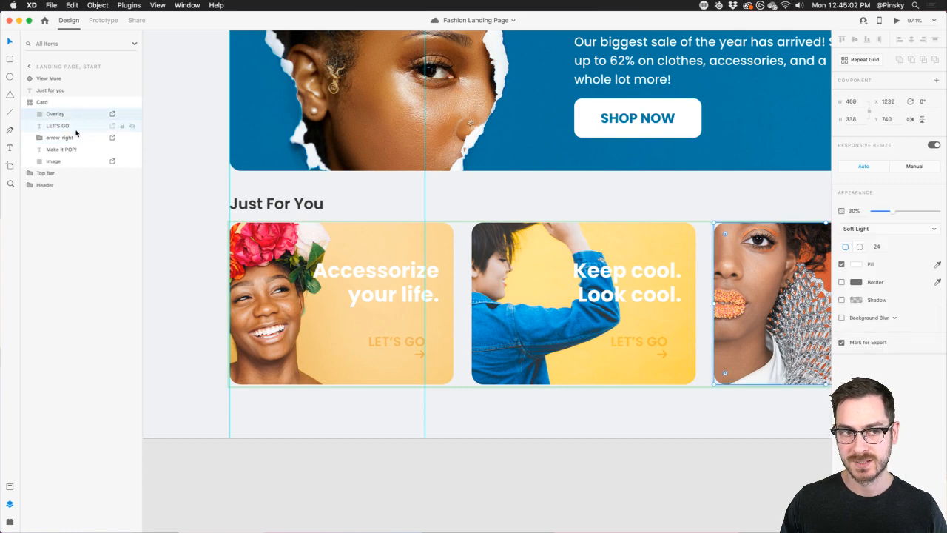
pyautogui.click(75, 137)
pyautogui.click(76, 125)
pyautogui.click(76, 115)
pyautogui.click(77, 125)
pyautogui.click(77, 137)
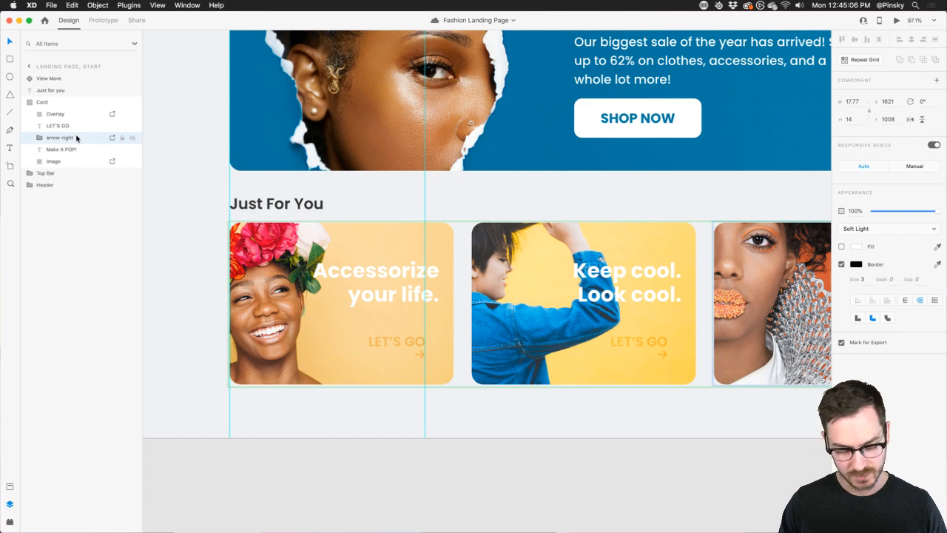
pyautogui.click(70, 116)
pyautogui.click(71, 127)
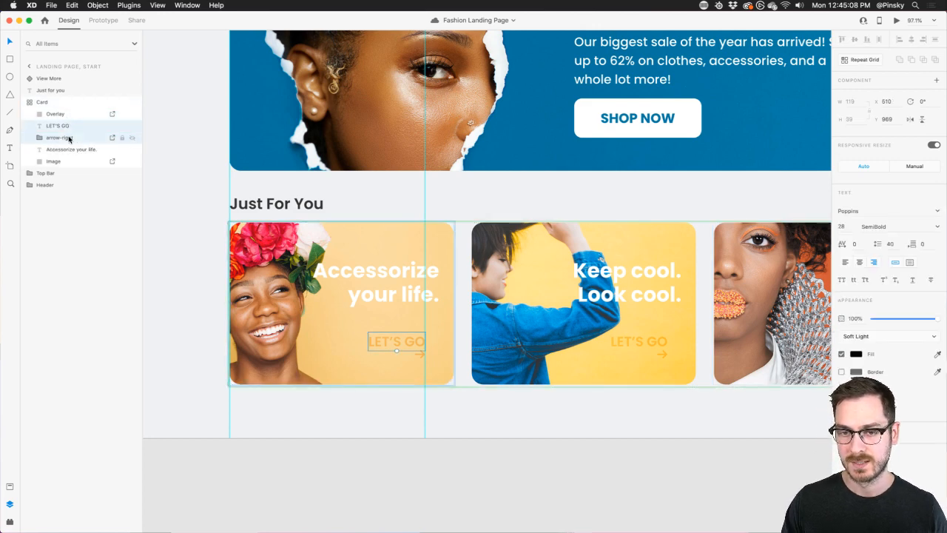
pyautogui.click(76, 115)
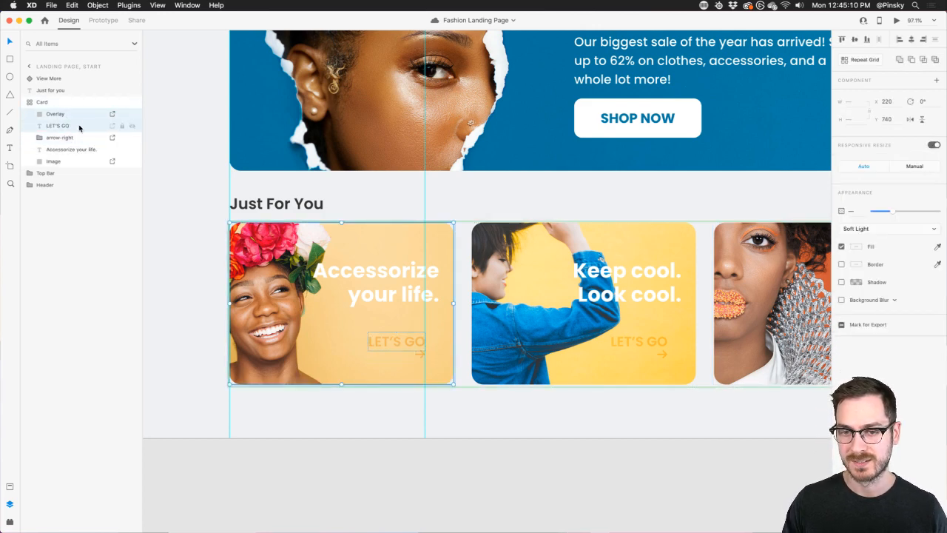
pyautogui.click(78, 138)
# Turn the first card's Overlay, LET'S GO and arrow-right layers together into one component
pyautogui.click(78, 116)
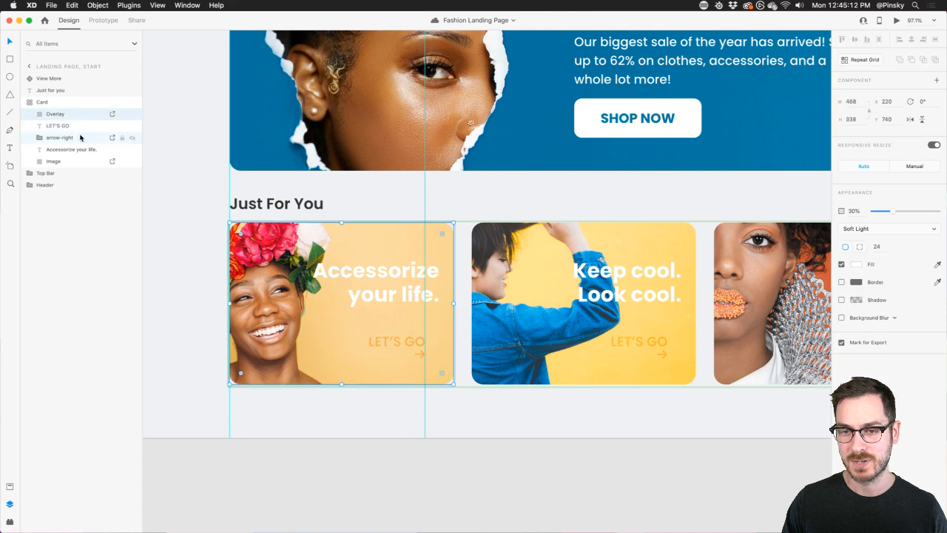
pyautogui.keyDown('shift'); pyautogui.click(81, 137); pyautogui.keyUp('shift')
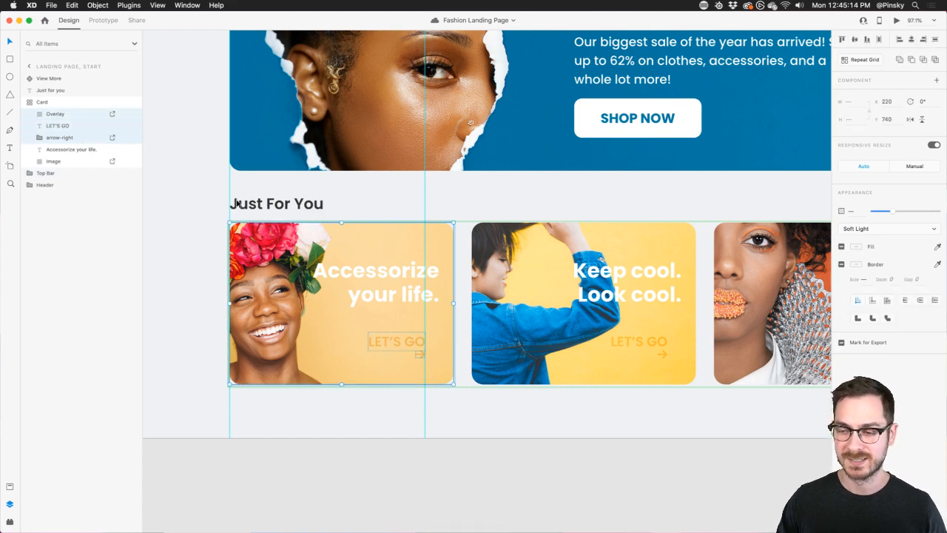
pyautogui.rightClick(94, 125)
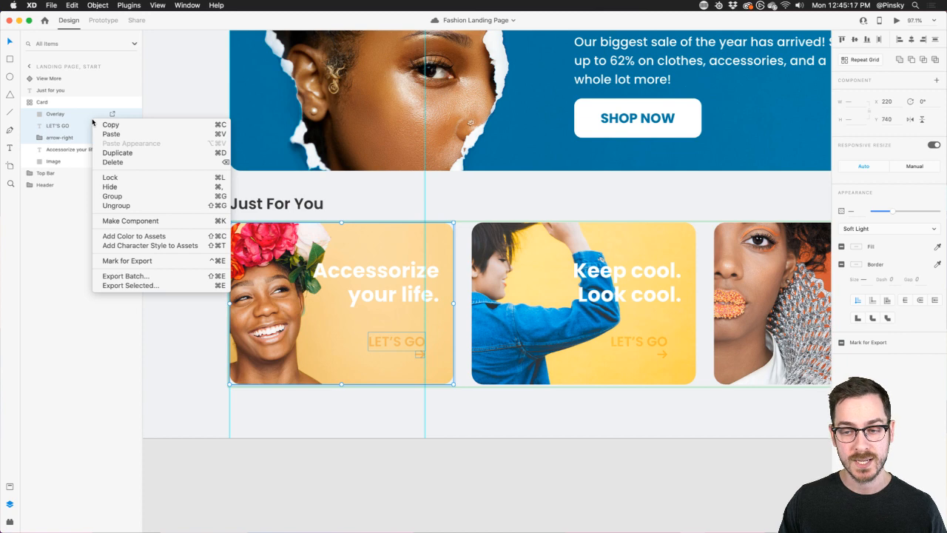
pyautogui.click(185, 37)
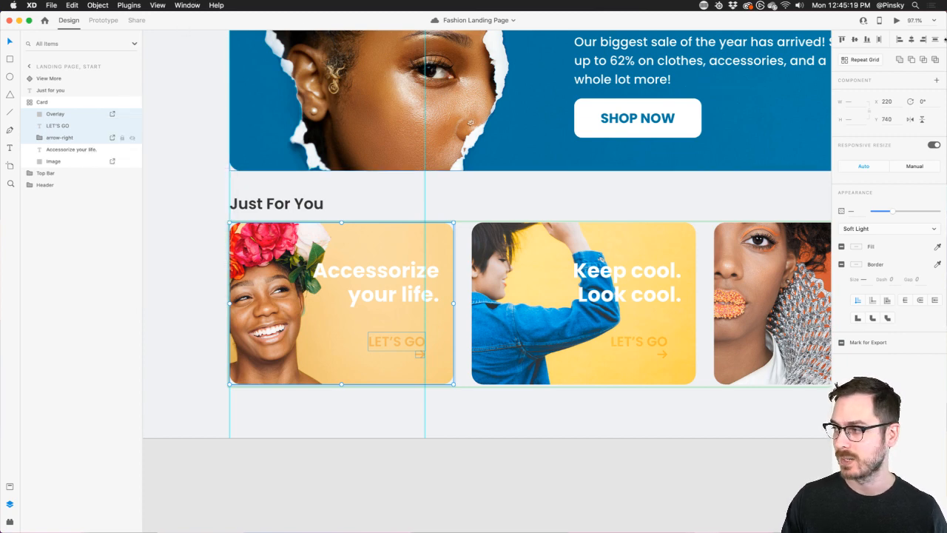
pyautogui.click(936, 82)
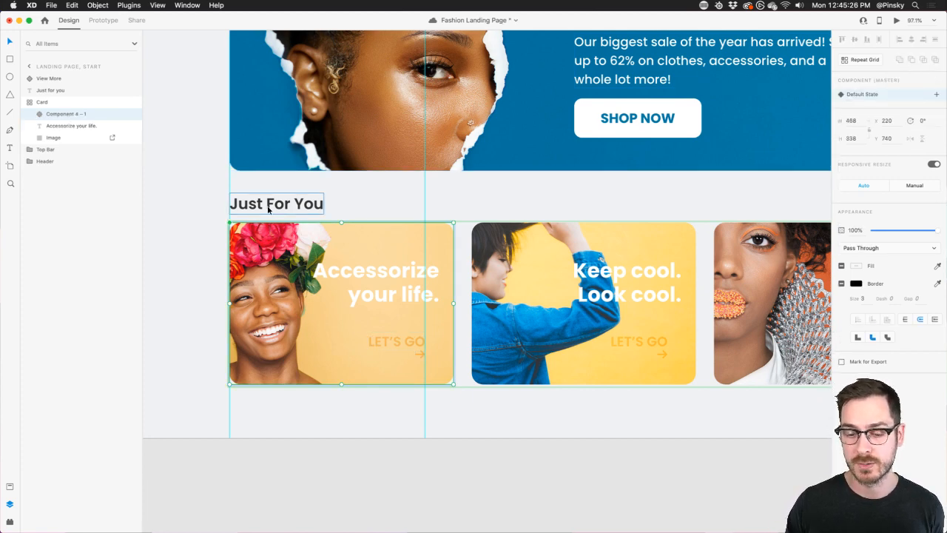
# Rename the new component made from the card's overlay, text and arrow as Overlay in the document assets
pyautogui.click(10, 486)
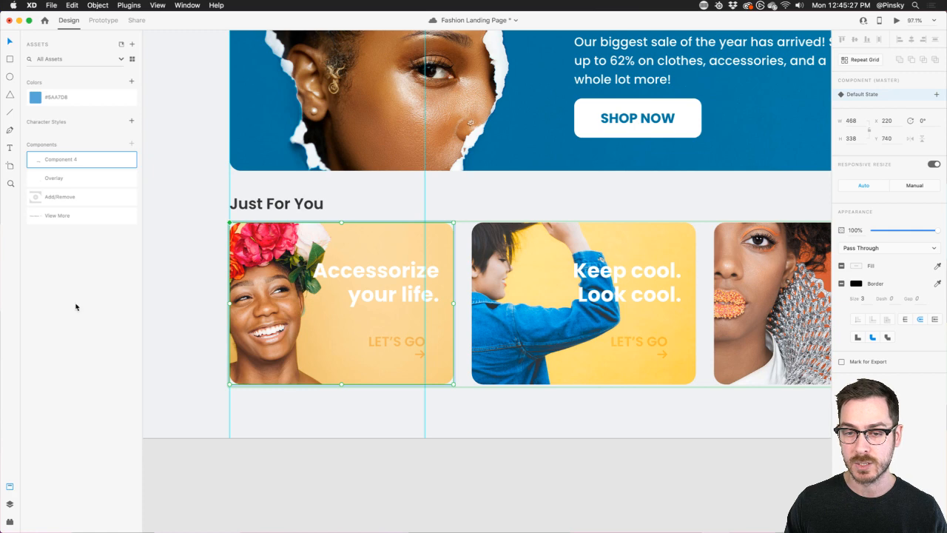
pyautogui.doubleClick(56, 159)
pyautogui.write('Card')
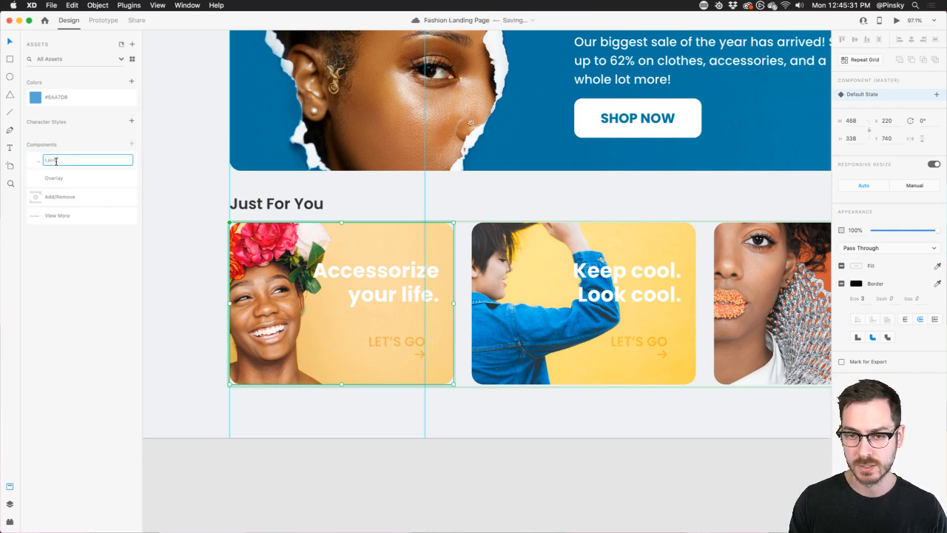
pyautogui.press('BackSpace')
pyautogui.write('Over')
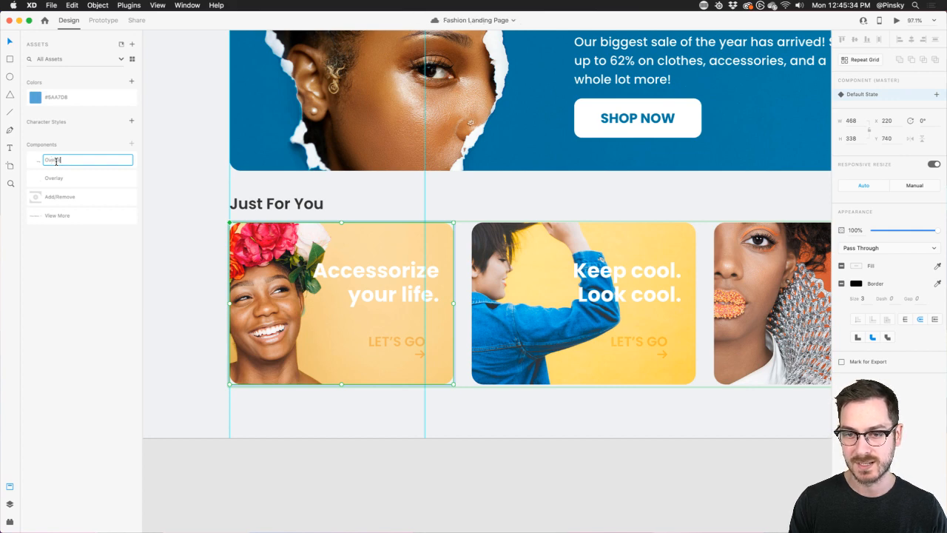
pyautogui.write('lay')
pyautogui.press('Return')
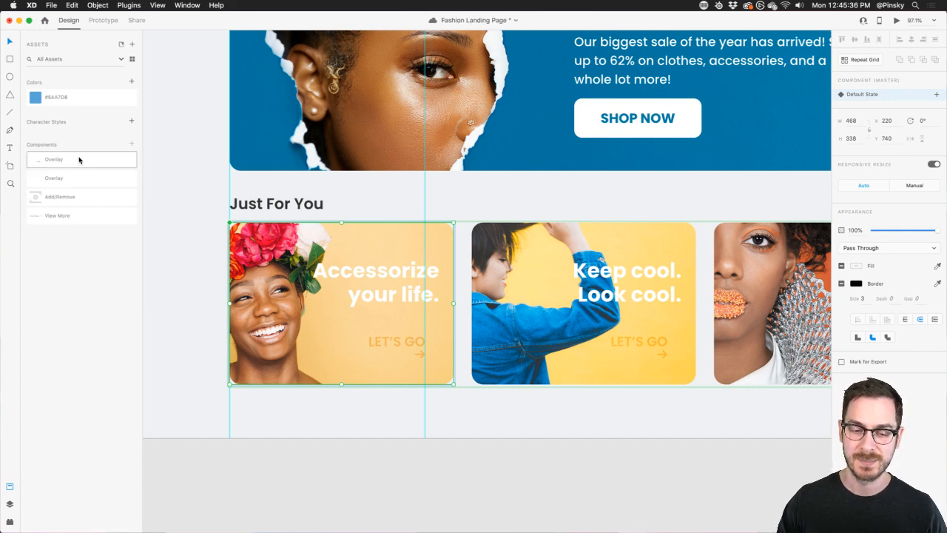
# Set the opacity of the Overlay shape inside the component's Default State to 0% and save the document
pyautogui.click(9, 503)
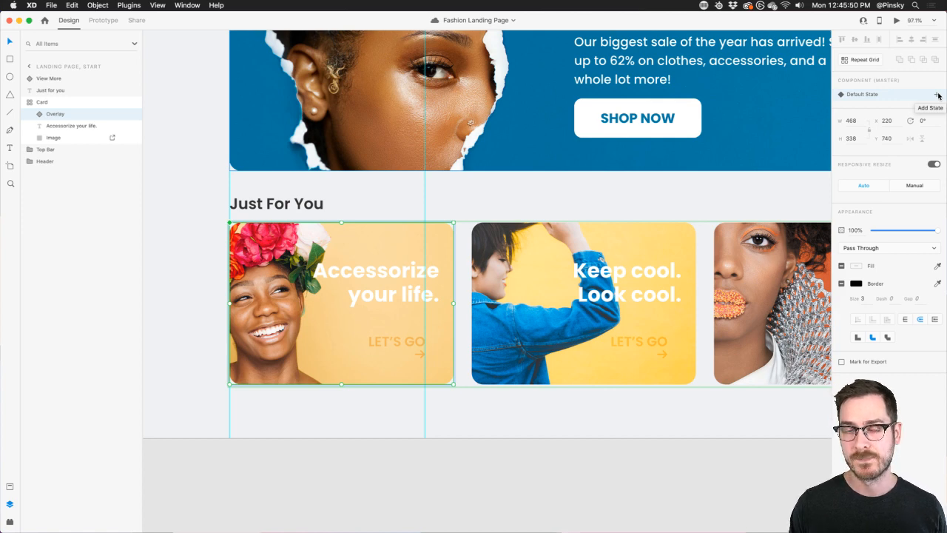
pyautogui.doubleClick(396, 251)
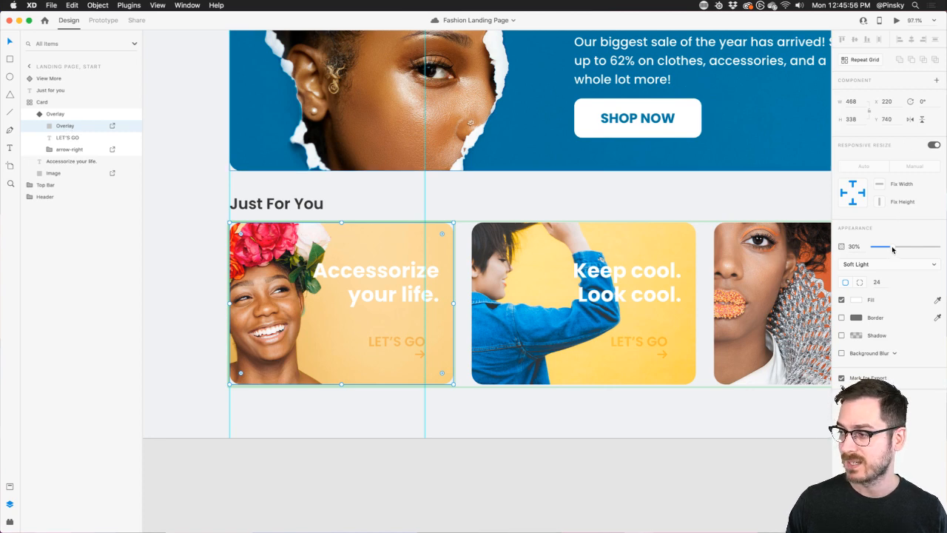
pyautogui.moveTo(892, 249); pyautogui.dragTo(843, 249)
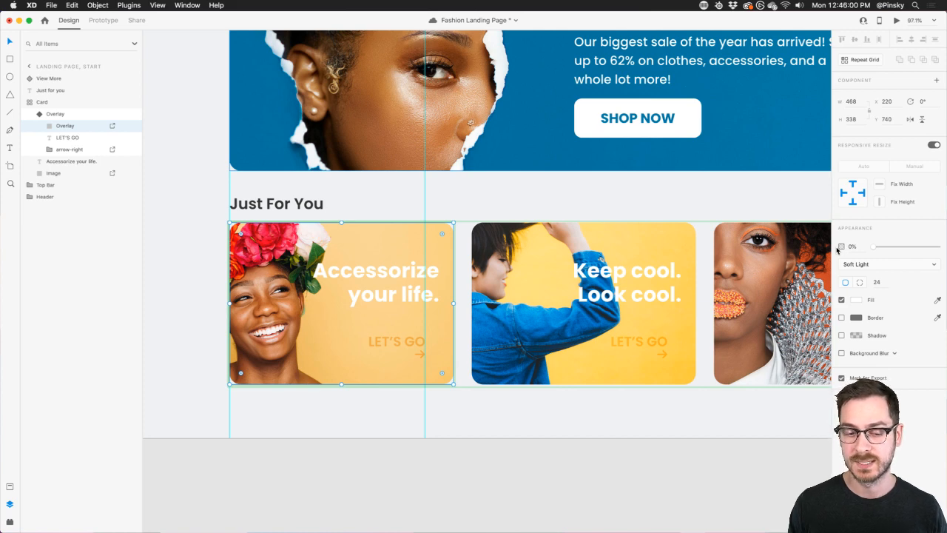
pyautogui.press('super+s')
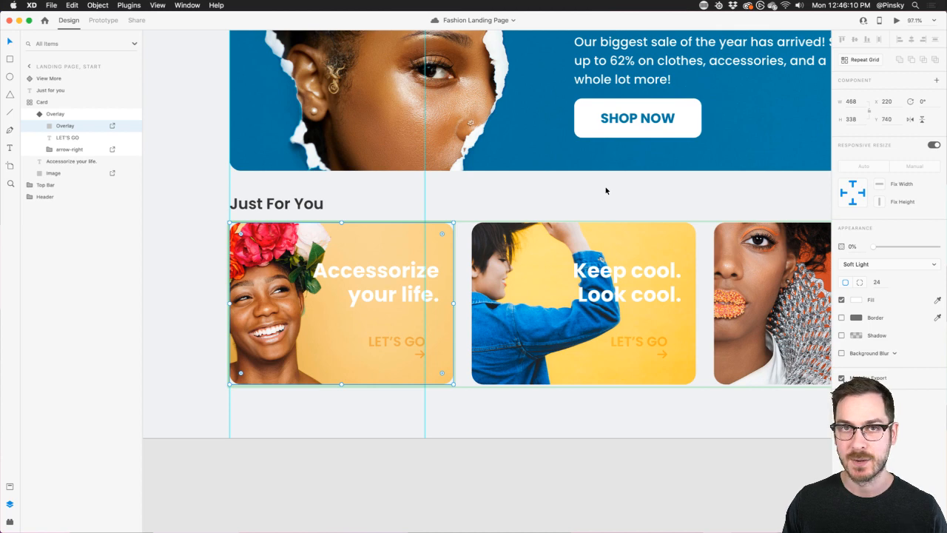
# Add a Hover State to the Overlay component, keeping the suggested name
pyautogui.click(57, 113)
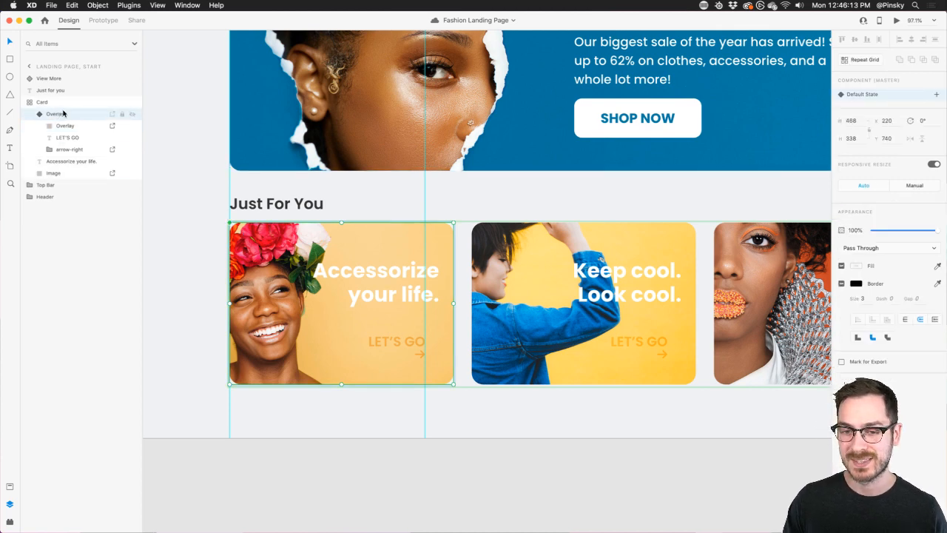
pyautogui.click(937, 96)
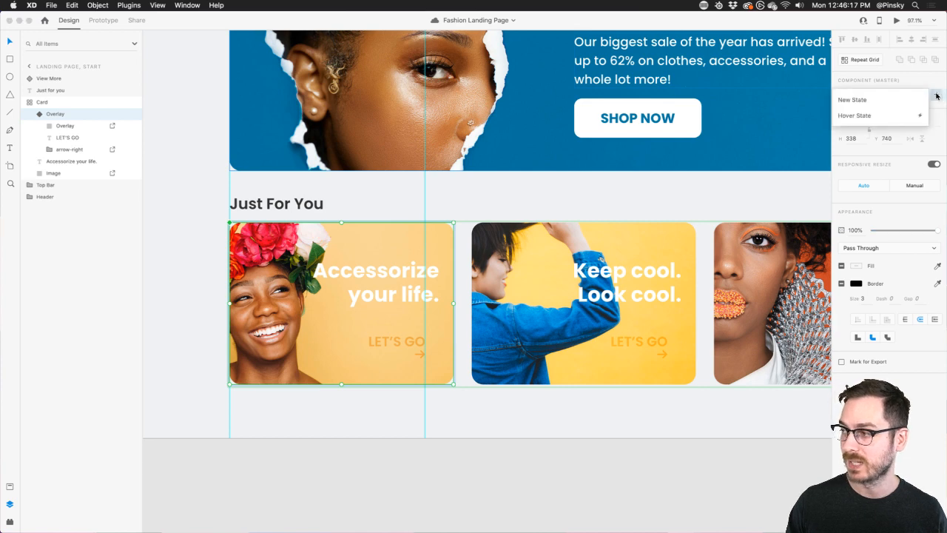
pyautogui.click(895, 116)
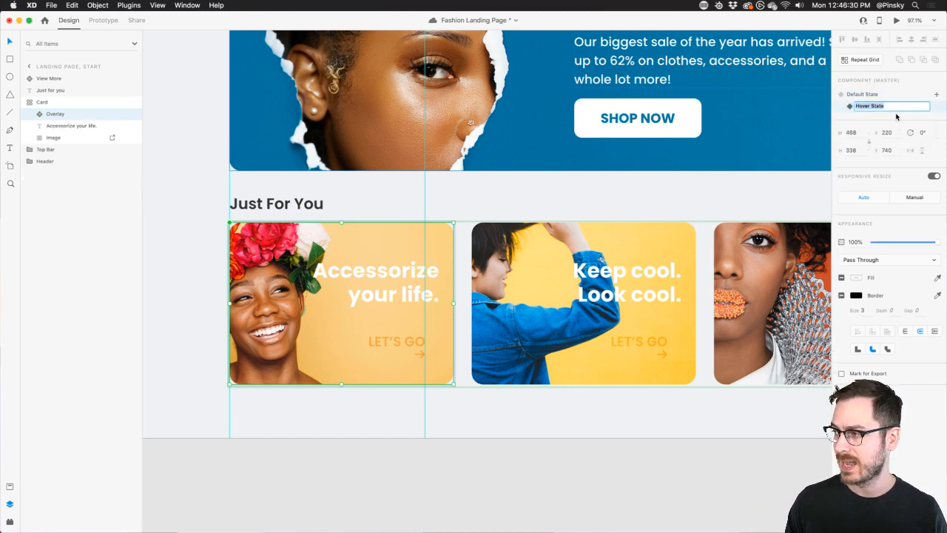
pyautogui.press('Return')
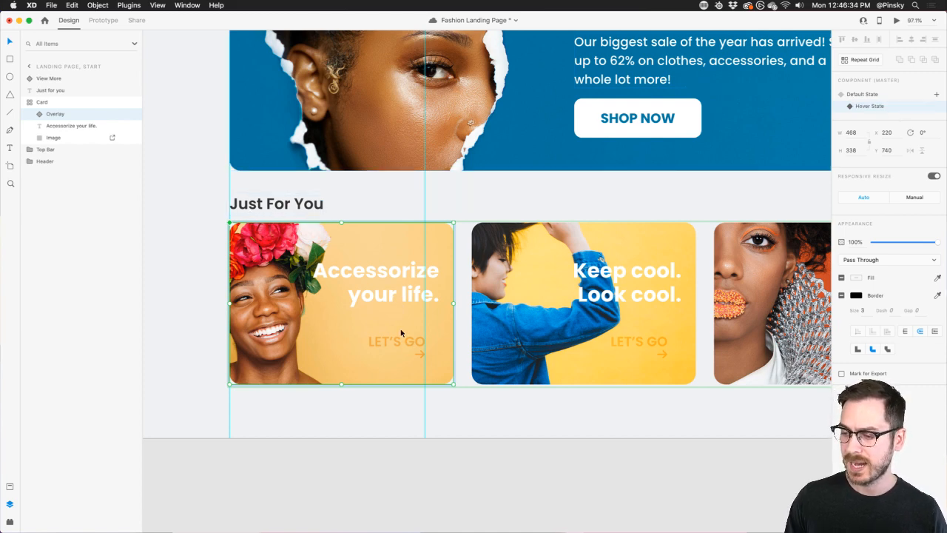
# Save the document and set the Overlay shape's opacity to 30% in the component's Hover State
pyautogui.press('super+s')
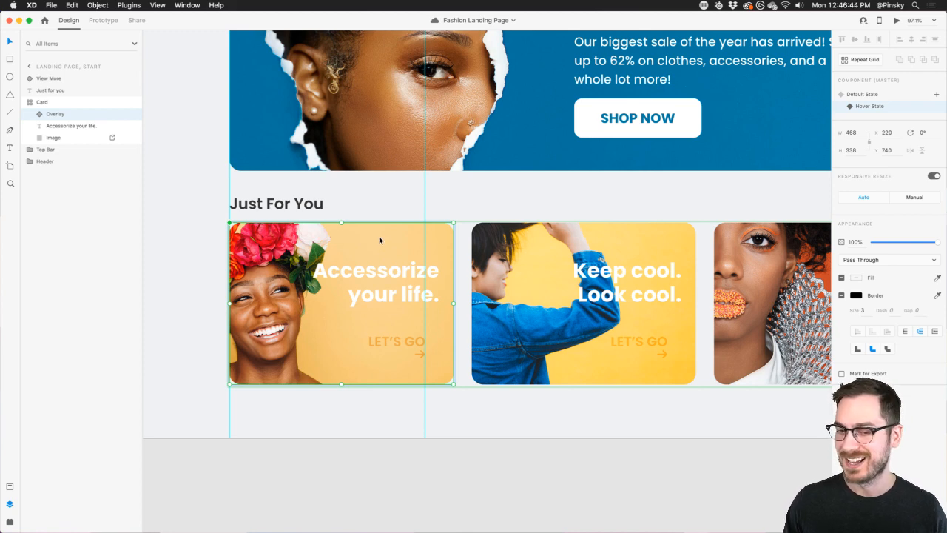
pyautogui.doubleClick(379, 239)
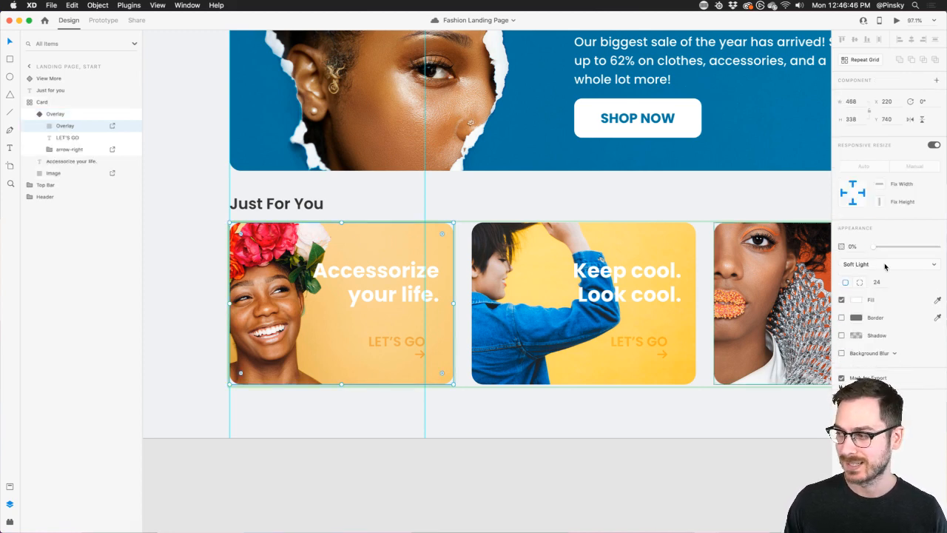
pyautogui.moveTo(881, 243); pyautogui.dragTo(893, 248)
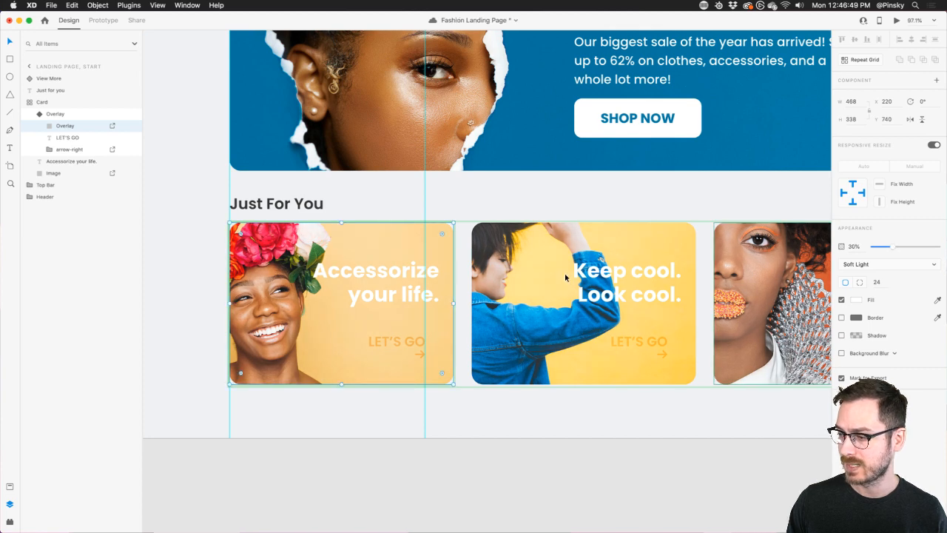
# Stretch the arrow-right in the Hover State leftward to about 113 wide so it spans beneath the LET'S GO text
pyautogui.click(59, 150)
pyautogui.scroll(3, 426, 364)
pyautogui.scroll(3, 426, 363)
pyautogui.hscroll(-1, 427, 363)
pyautogui.moveTo(511, 316); pyautogui.dragTo(358, 313)
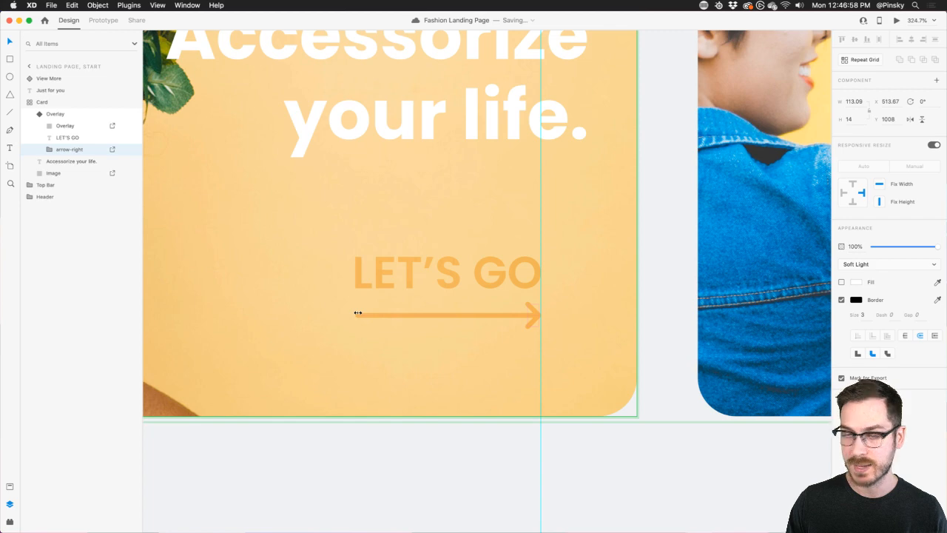
pyautogui.scroll(-10, 357, 313)
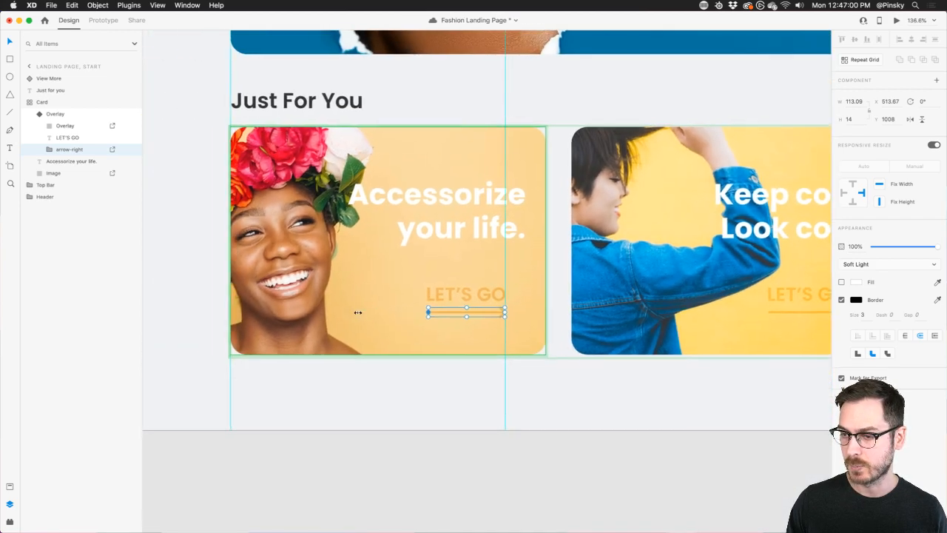
# Check the lengthened arrow on the other cards and switch the Overlay component back to its Default State
pyautogui.hscroll(5, 356, 306)
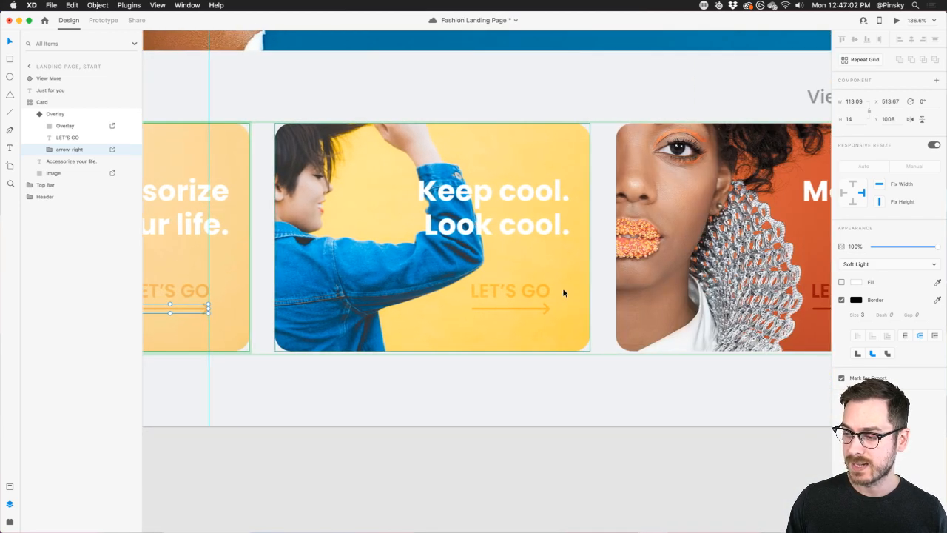
pyautogui.hscroll(3, 563, 293)
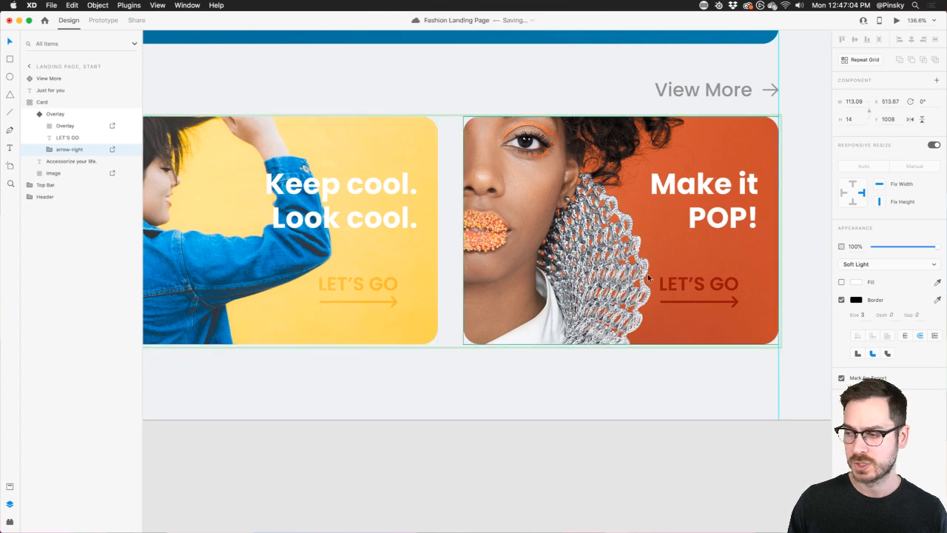
pyautogui.hscroll(-8, 402, 267)
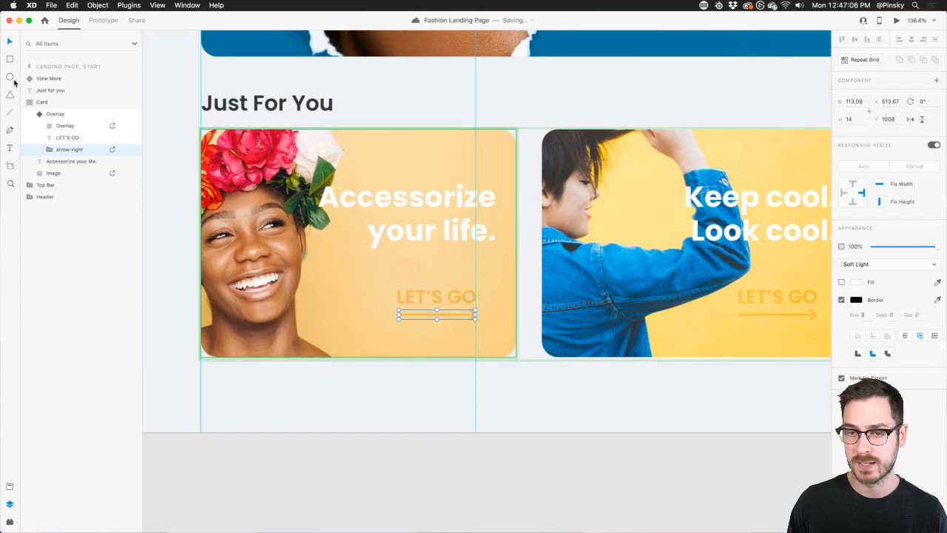
pyautogui.click(78, 113)
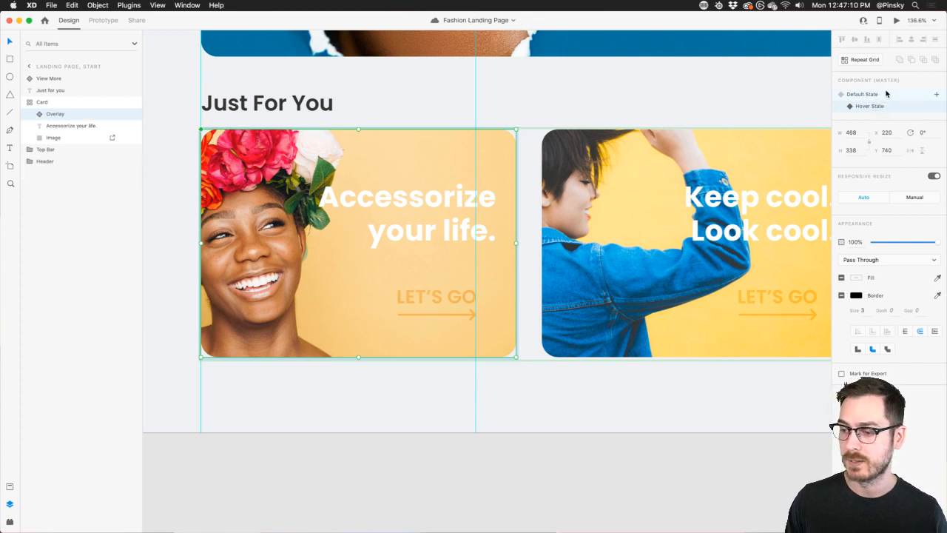
pyautogui.click(879, 96)
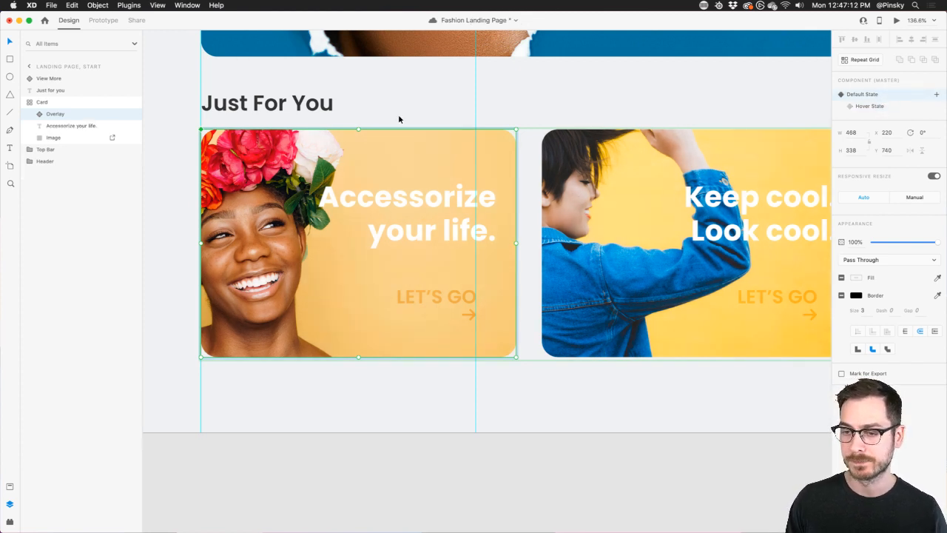
# Preview the landing page to test the hover effect on the Just For You cards
pyautogui.hscroll(2, 397, 119)
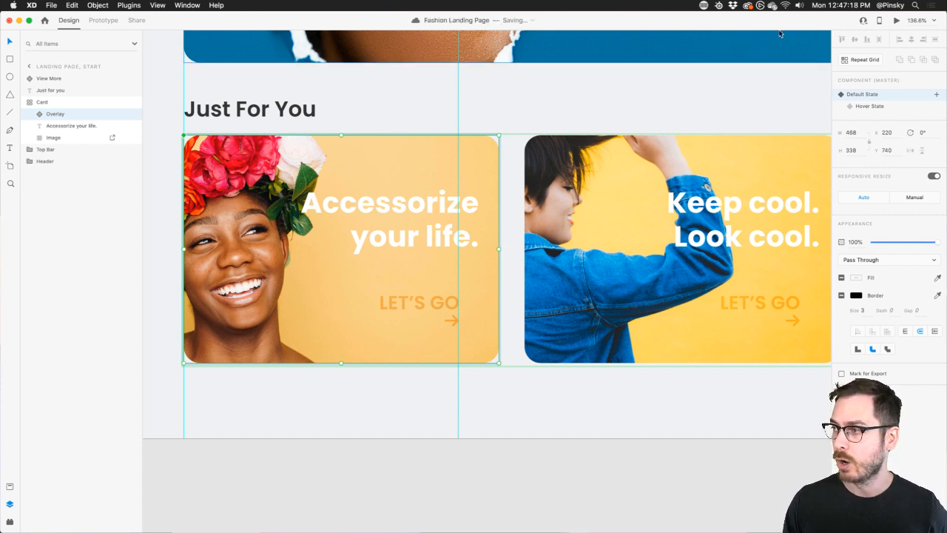
pyautogui.click(896, 21)
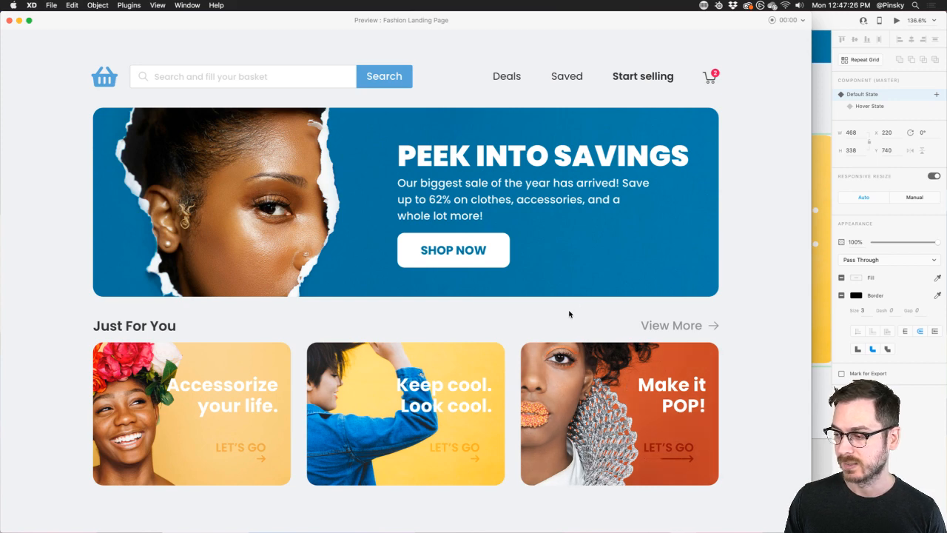
pyautogui.click(9, 20)
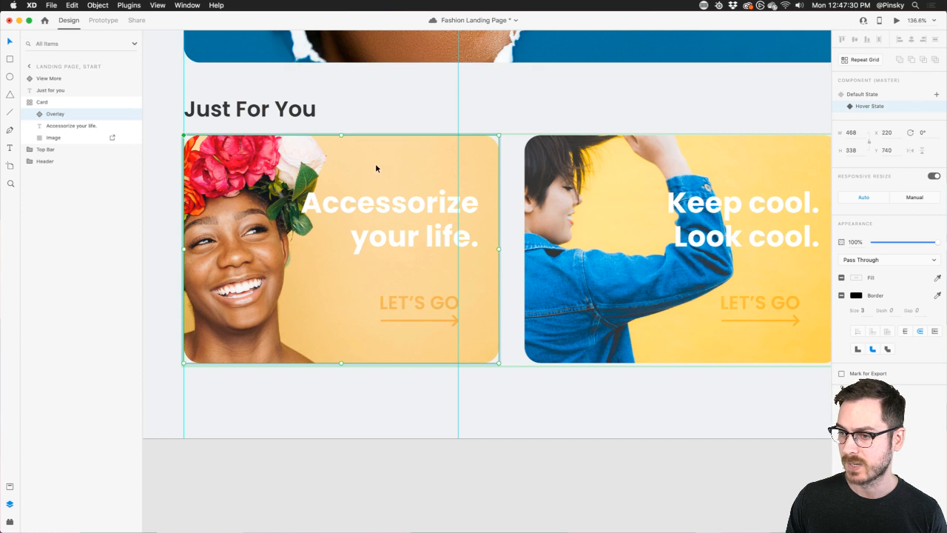
# Set the Overlay shape's opacity to 65% in the component's Hover State and preview the stronger hover effect on the cards
pyautogui.doubleClick(375, 163)
pyautogui.moveTo(894, 247); pyautogui.dragTo(914, 247)
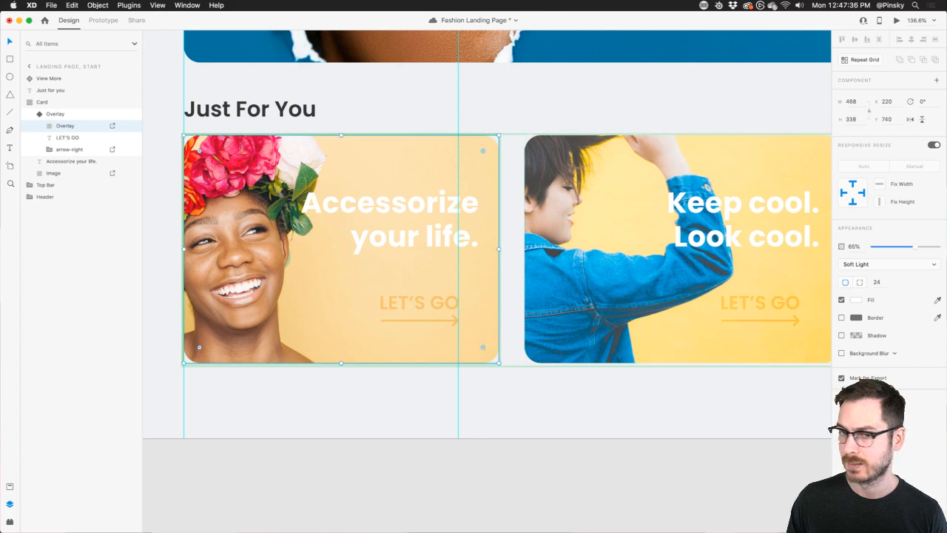
pyautogui.click(87, 116)
pyautogui.click(87, 114)
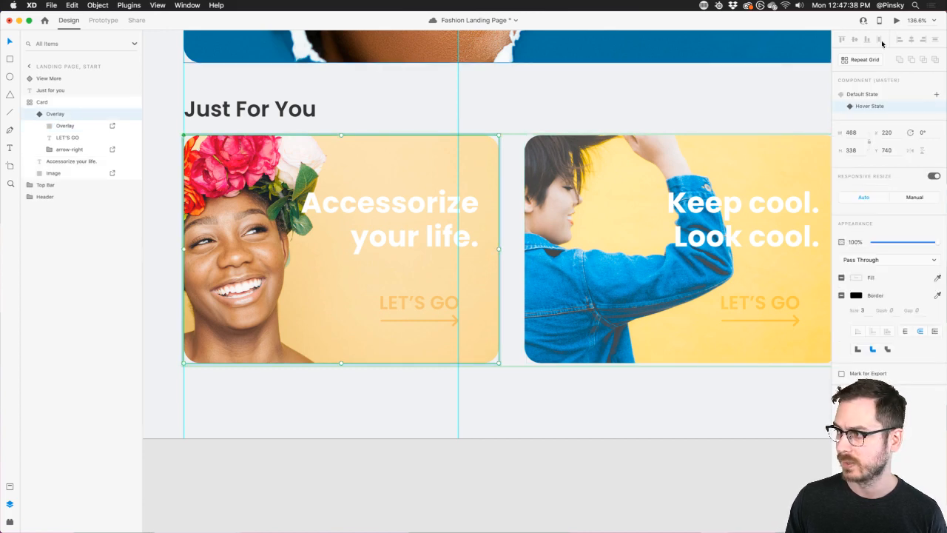
pyautogui.click(894, 22)
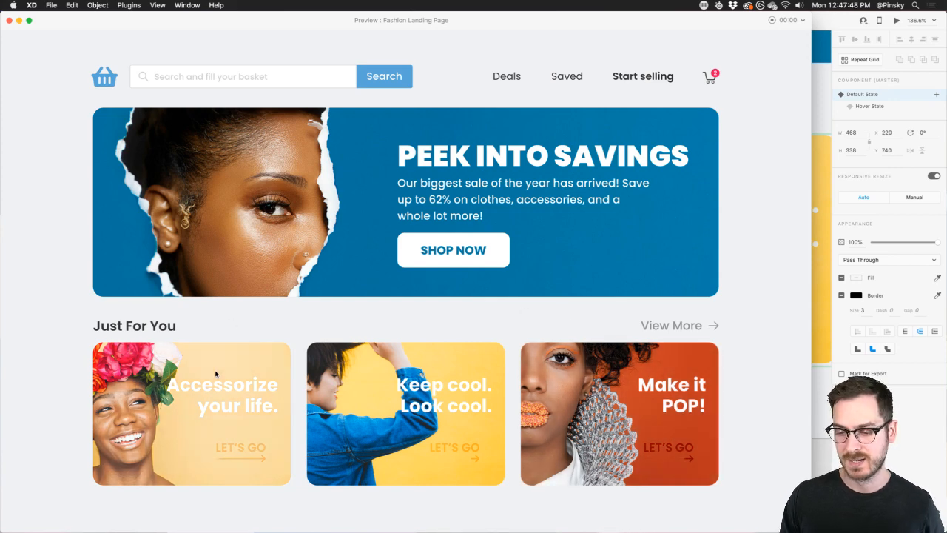
pyautogui.click(9, 20)
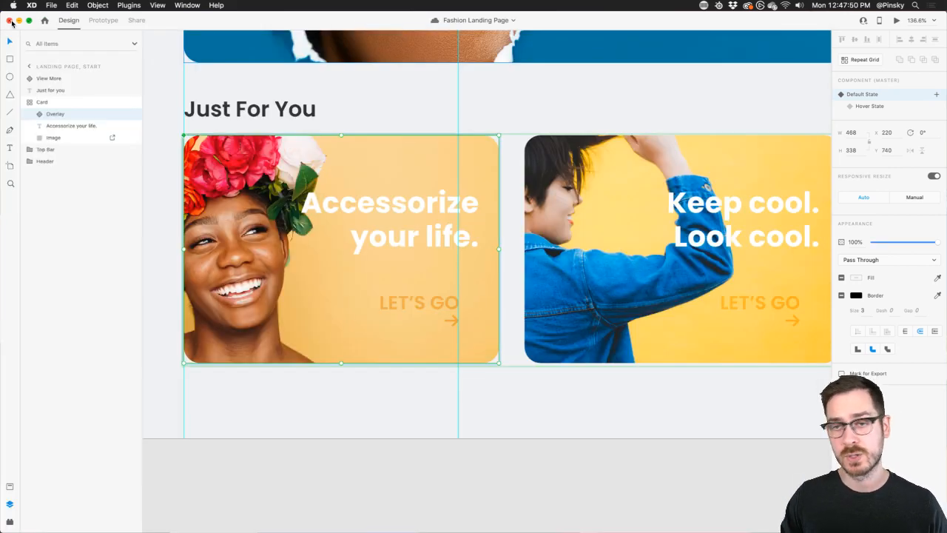
# Try the Overlay component's hover interaction as a Transition with animation None and preview it on the cards
pyautogui.click(103, 20)
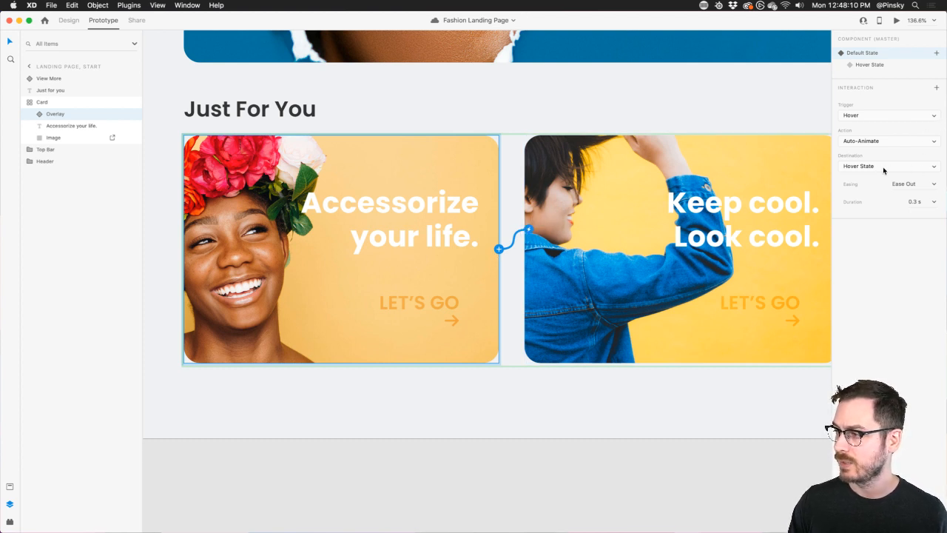
pyautogui.click(860, 142)
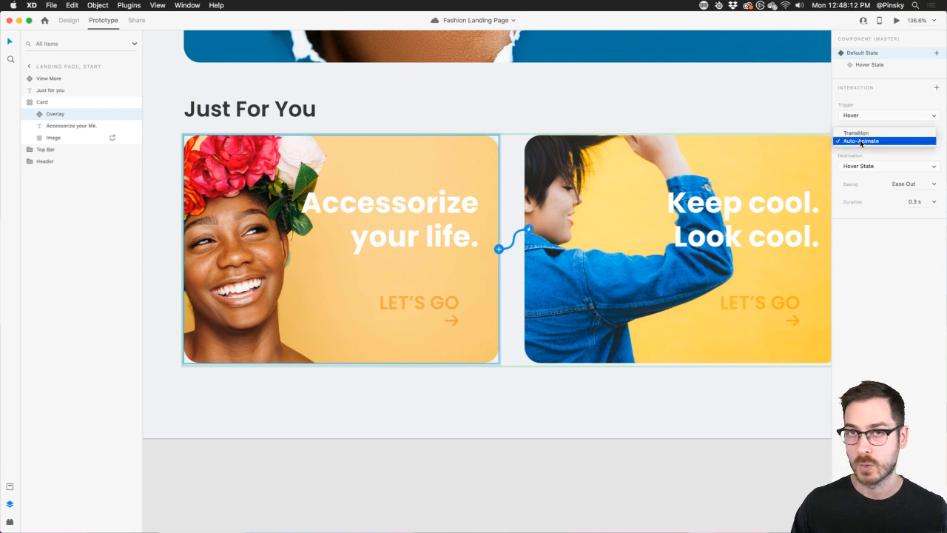
pyautogui.click(862, 134)
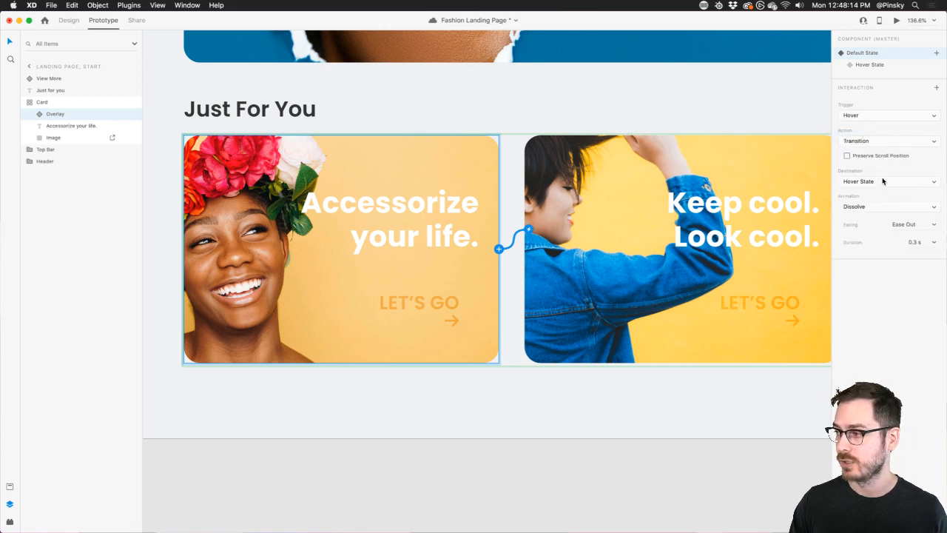
pyautogui.click(859, 205)
pyautogui.click(851, 198)
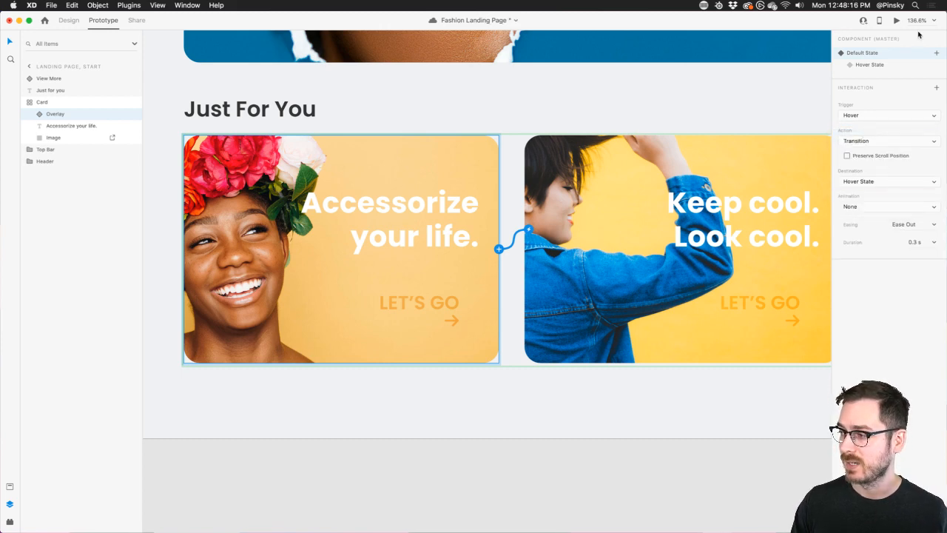
pyautogui.click(895, 20)
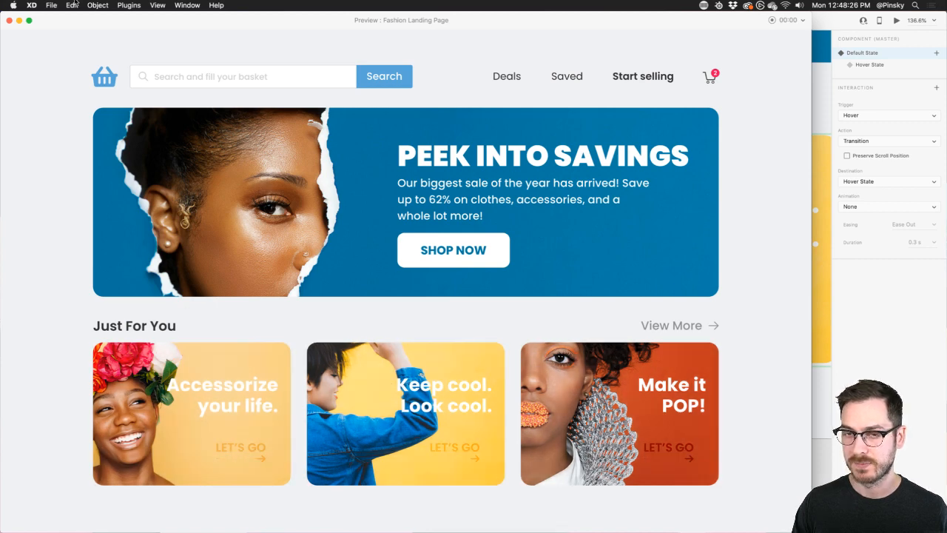
pyautogui.click(10, 20)
# Set the Overlay's hover interaction to Auto-Animate with Ease In-Out easing and a 0.2 s duration
pyautogui.click(866, 141)
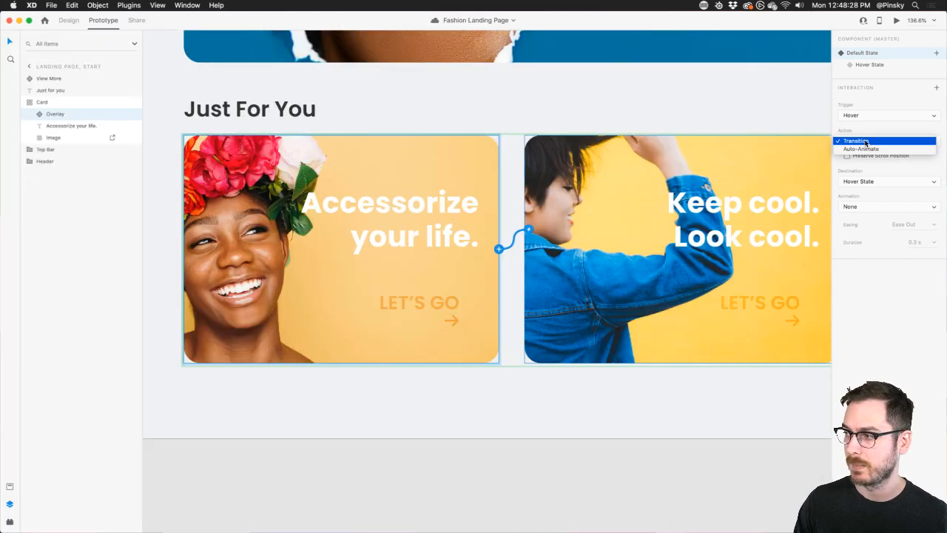
pyautogui.click(864, 151)
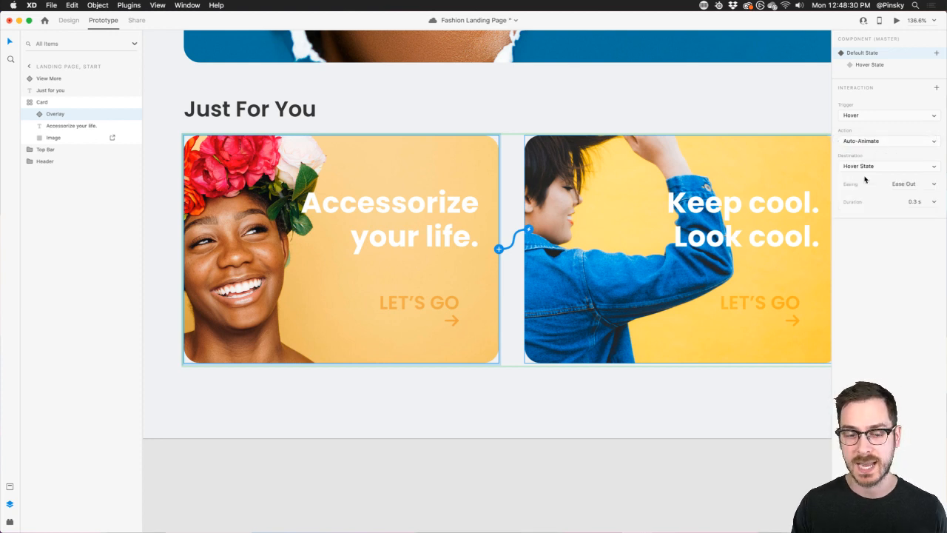
pyautogui.click(934, 183)
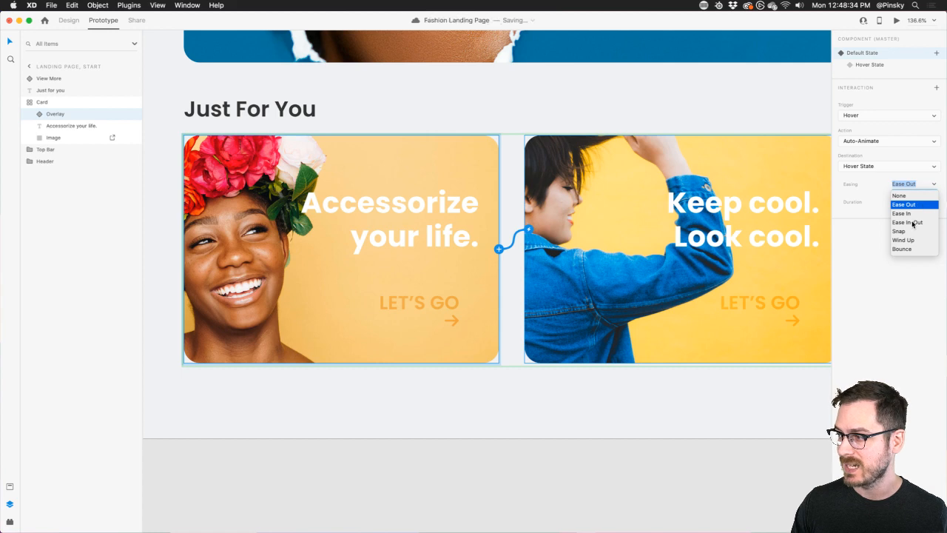
pyautogui.click(915, 222)
pyautogui.click(935, 202)
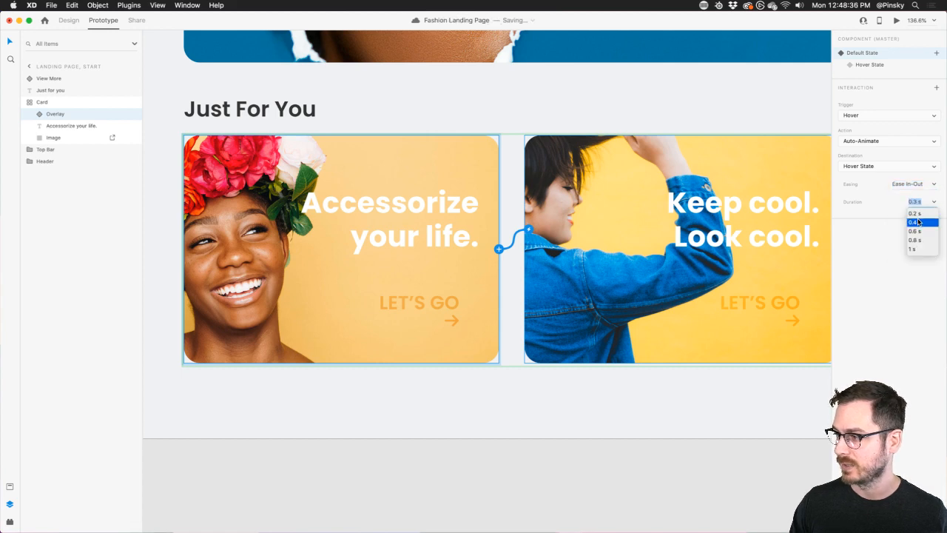
pyautogui.click(917, 212)
# Preview the landing page to check the auto-animated hover on the Just For You cards
pyautogui.press('super+Return')
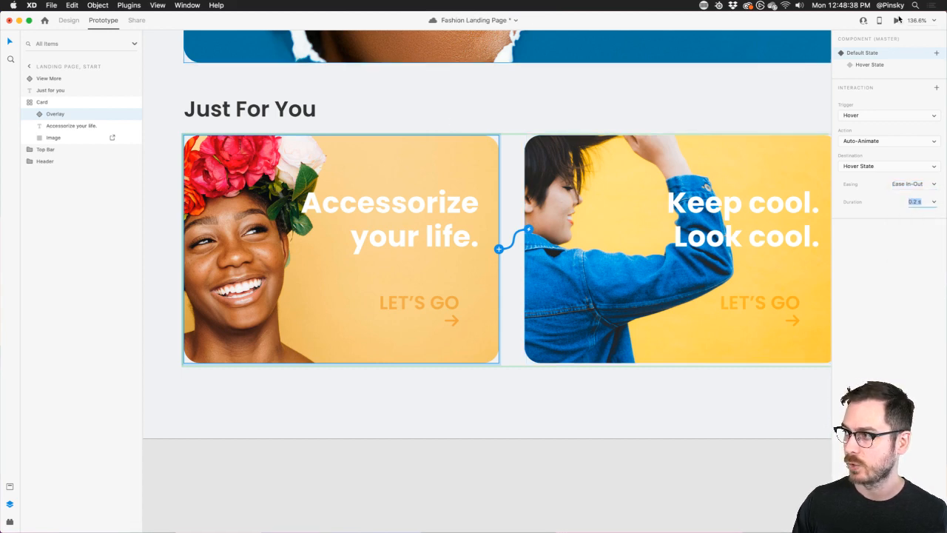
pyautogui.moveTo(175, 389)
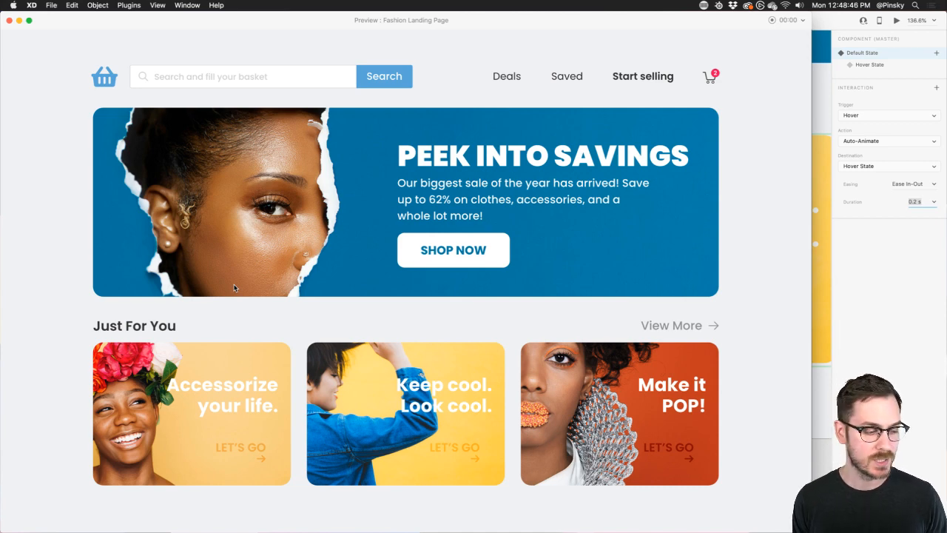
pyautogui.click(10, 20)
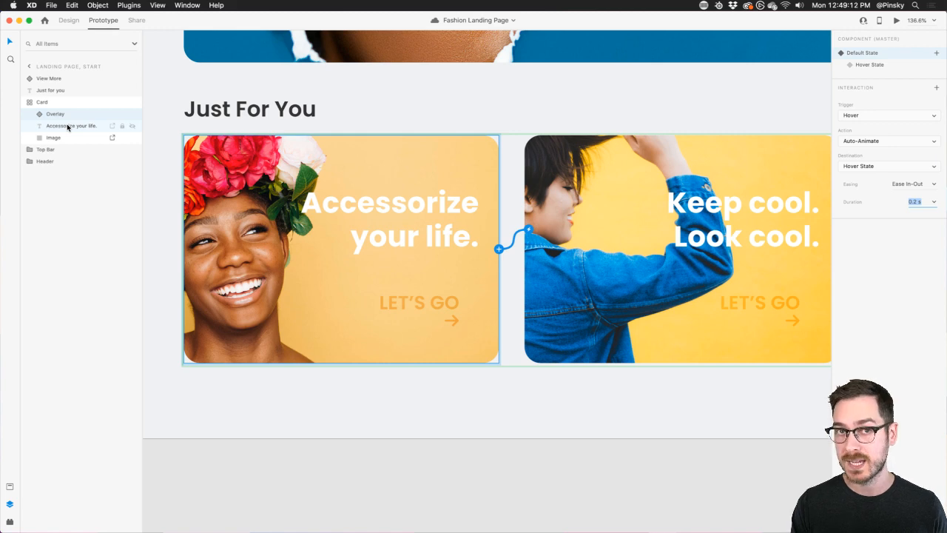
# Deselect the Overlay component and return to Design mode
pyautogui.click(444, 119)
pyautogui.click(77, 23)
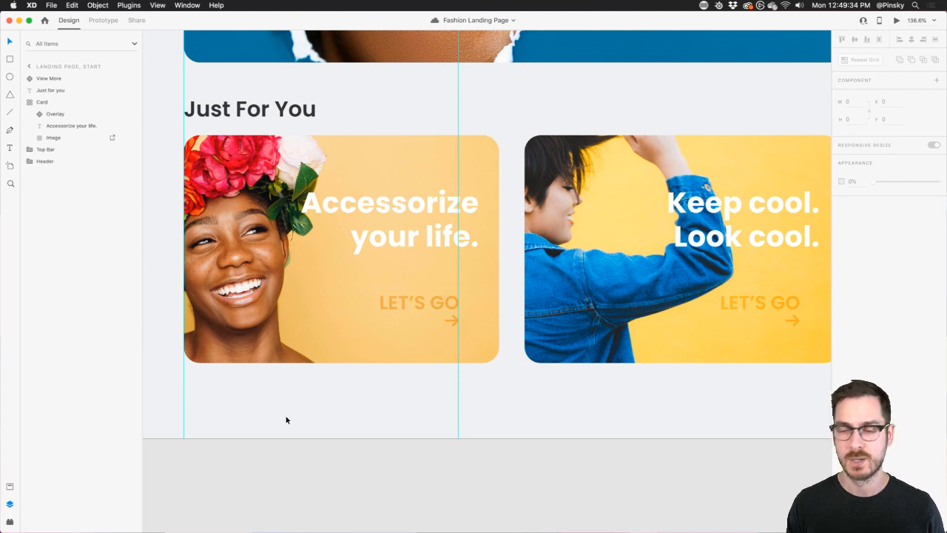
pyautogui.scroll(-3, 286, 420)
pyautogui.scroll(5, 287, 420)
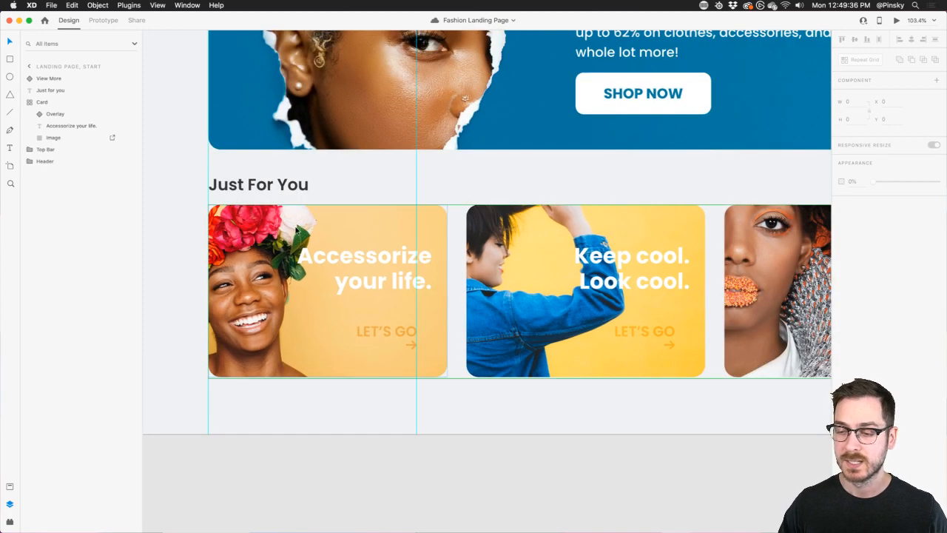
pyautogui.scroll(-3, 295, 228)
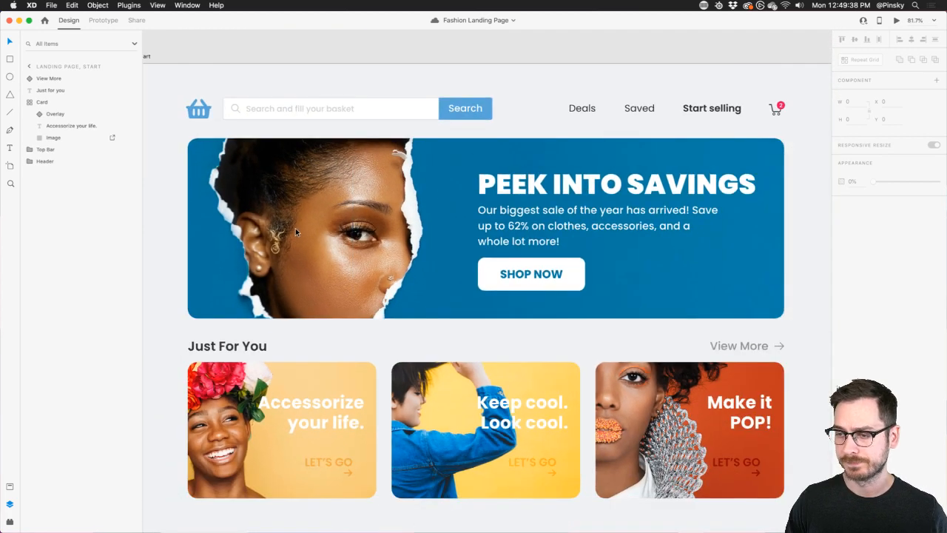
# Make the Header Image inside the Header group a component
pyautogui.click(331, 184)
pyautogui.scroll(2, 392, 209)
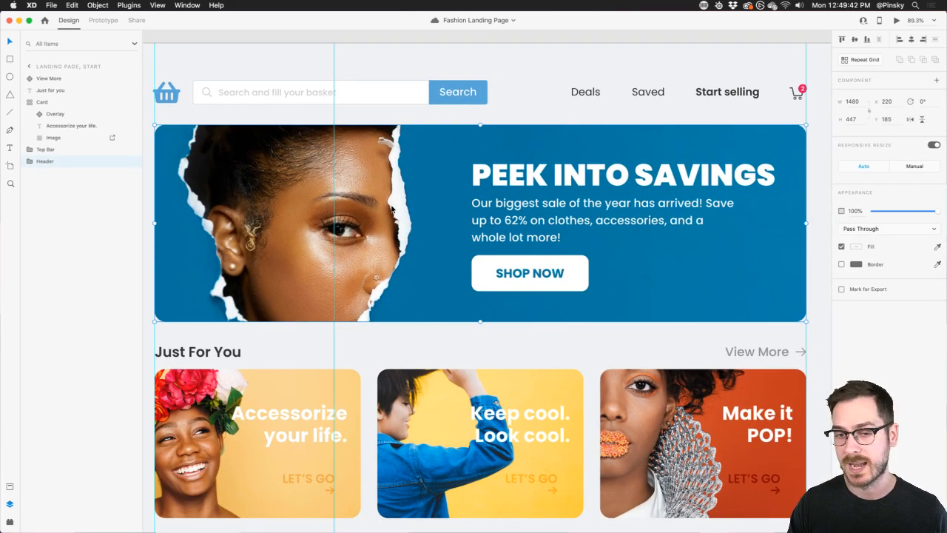
pyautogui.click(30, 160)
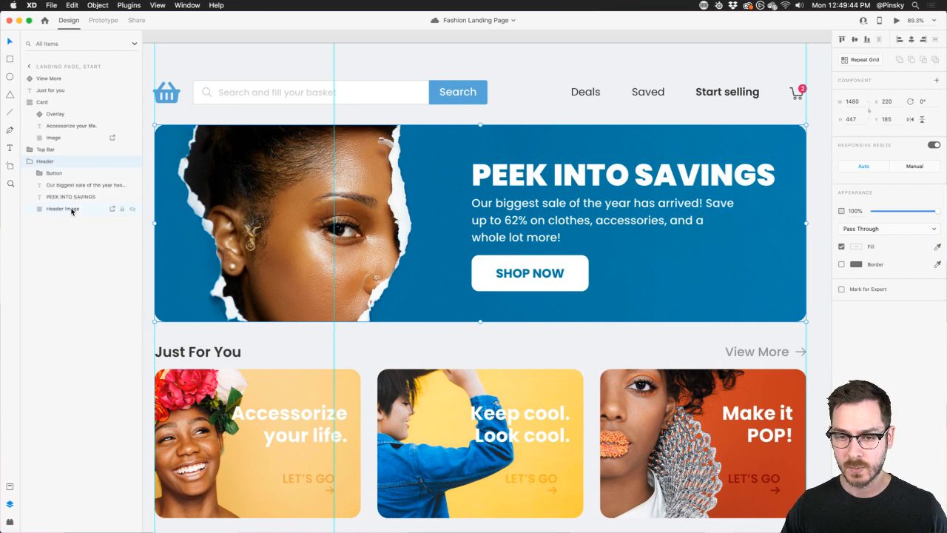
pyautogui.click(70, 209)
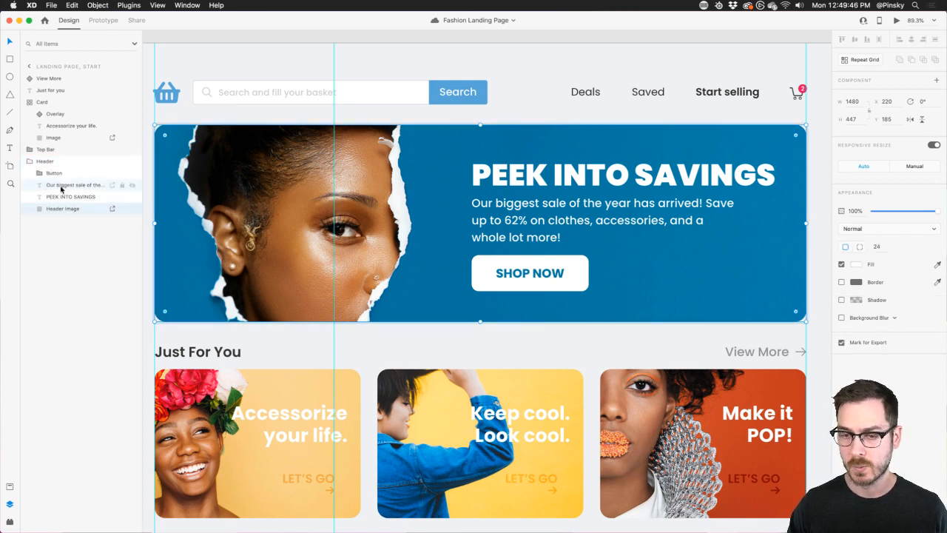
pyautogui.rightClick(76, 211)
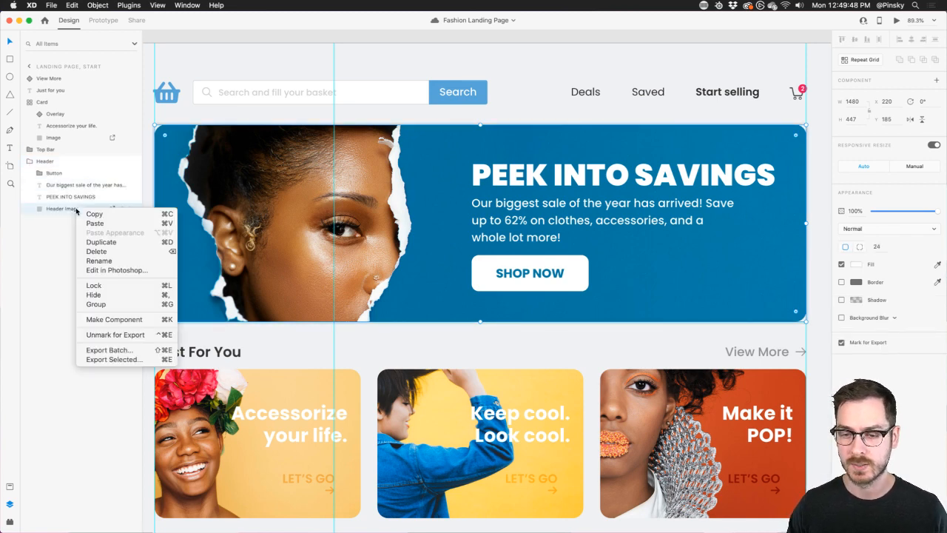
pyautogui.click(118, 321)
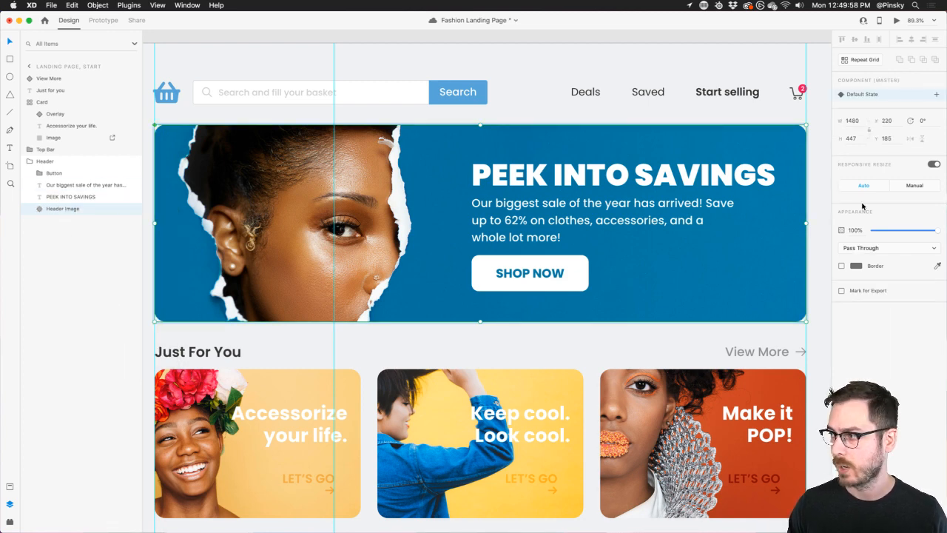
# Add a Hover State to the Header Image component and slightly enlarge the photo inside its frame from the center
pyautogui.click(936, 95)
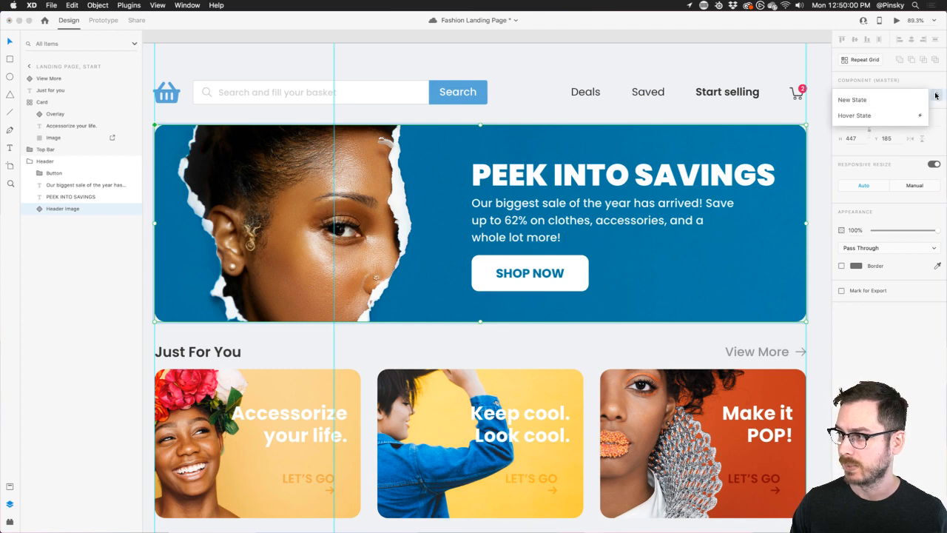
pyautogui.click(888, 115)
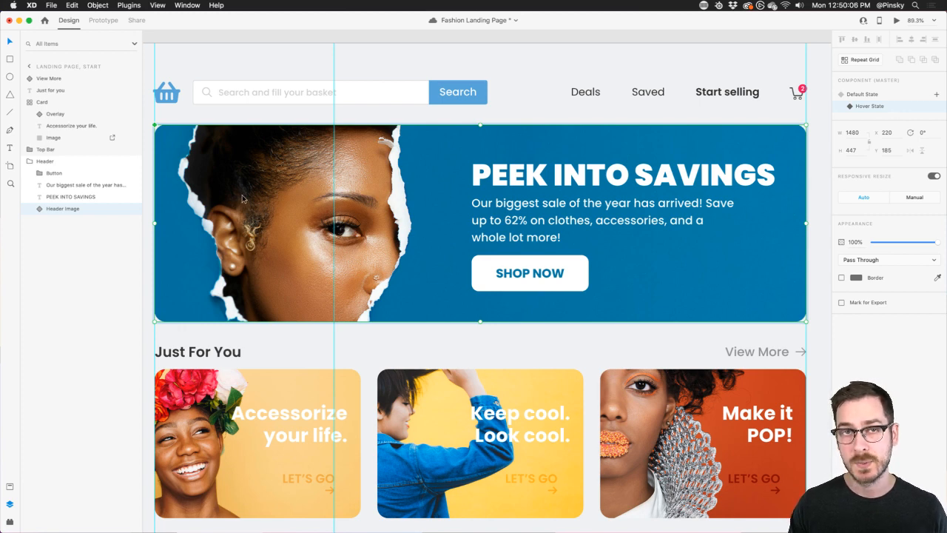
pyautogui.doubleClick(290, 210)
pyautogui.doubleClick(290, 210)
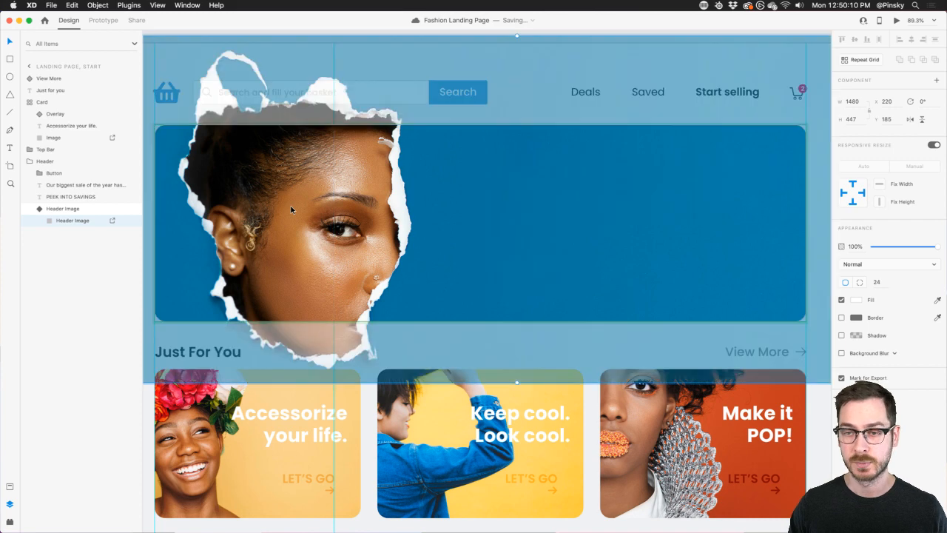
pyautogui.scroll(-5, 473, 267)
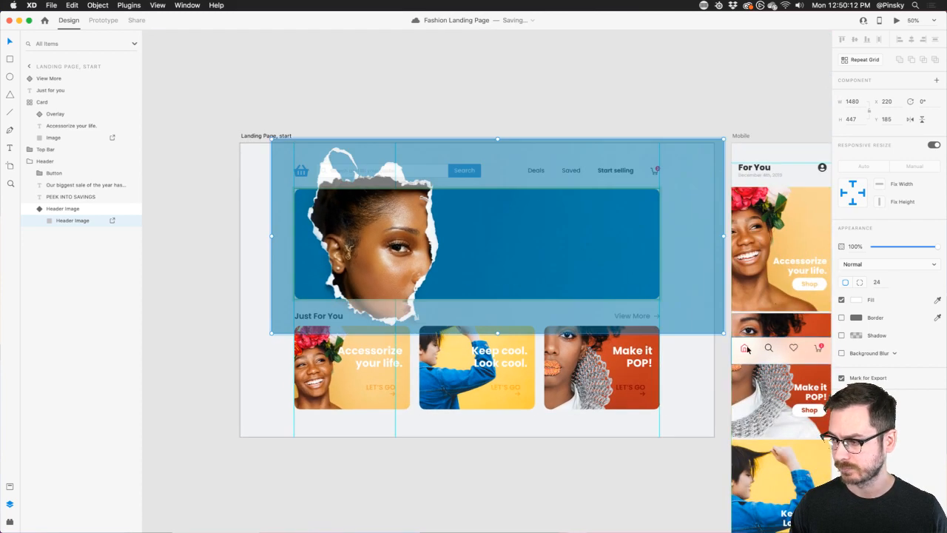
pyautogui.moveTo(724, 334); pyautogui.dragTo(756, 351)
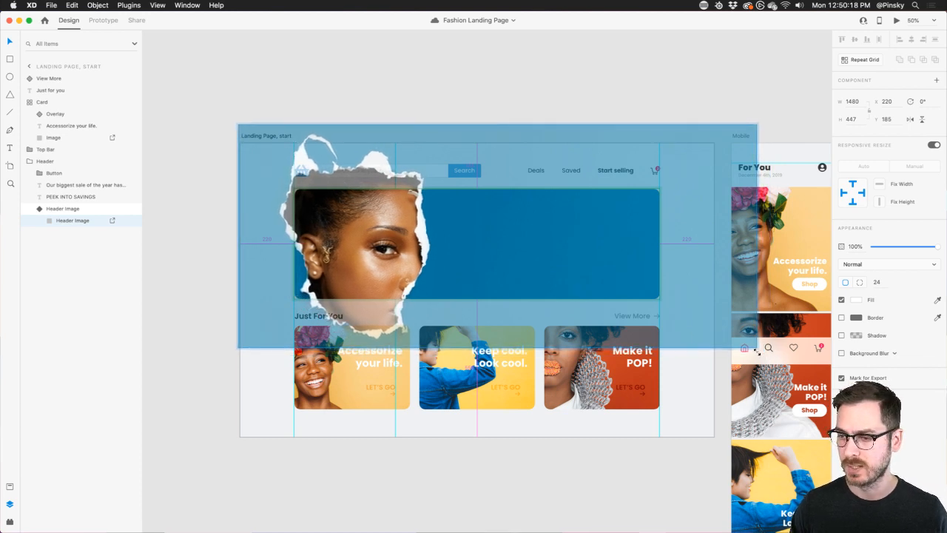
pyautogui.press('Escape')
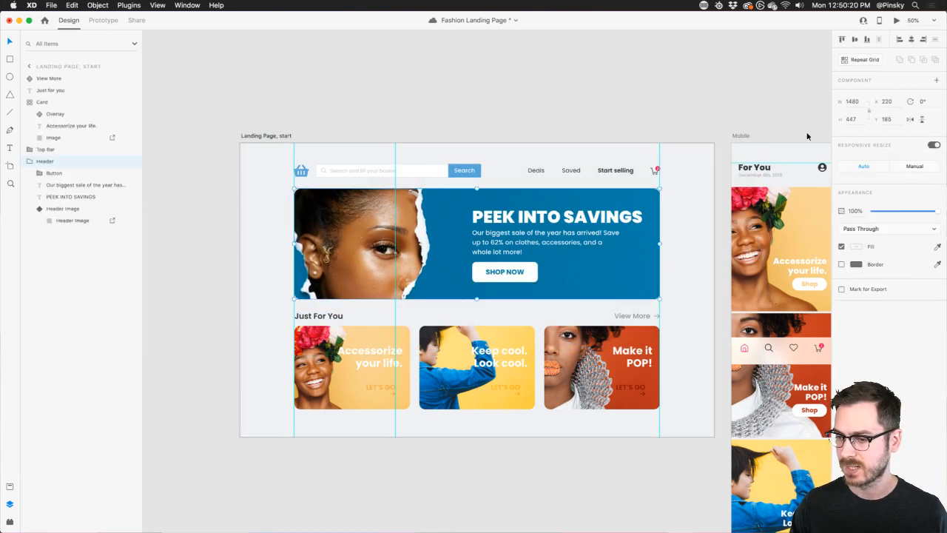
# Compare the Header Image's Default State and Hover State, and preview its hover effect on the landing page
pyautogui.click(63, 209)
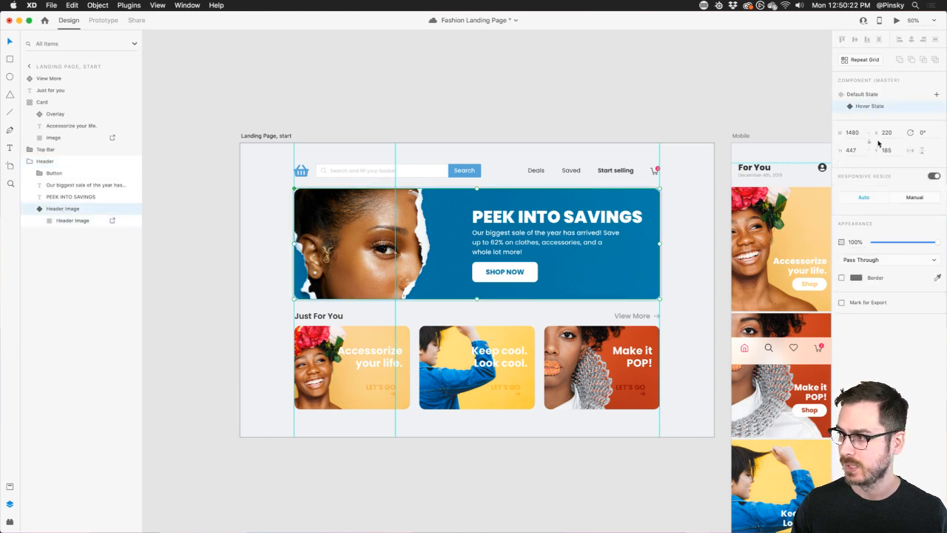
pyautogui.click(870, 95)
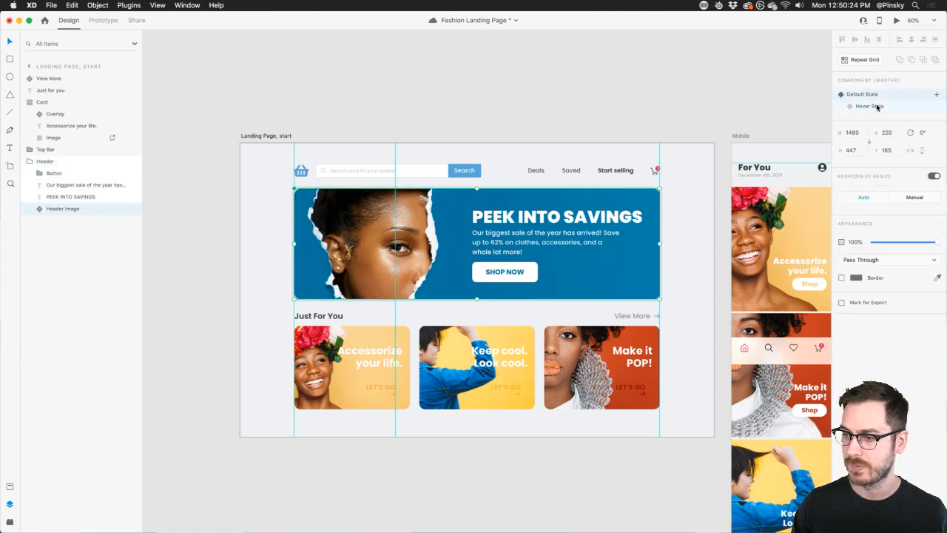
pyautogui.click(877, 107)
pyautogui.click(871, 95)
pyautogui.click(898, 21)
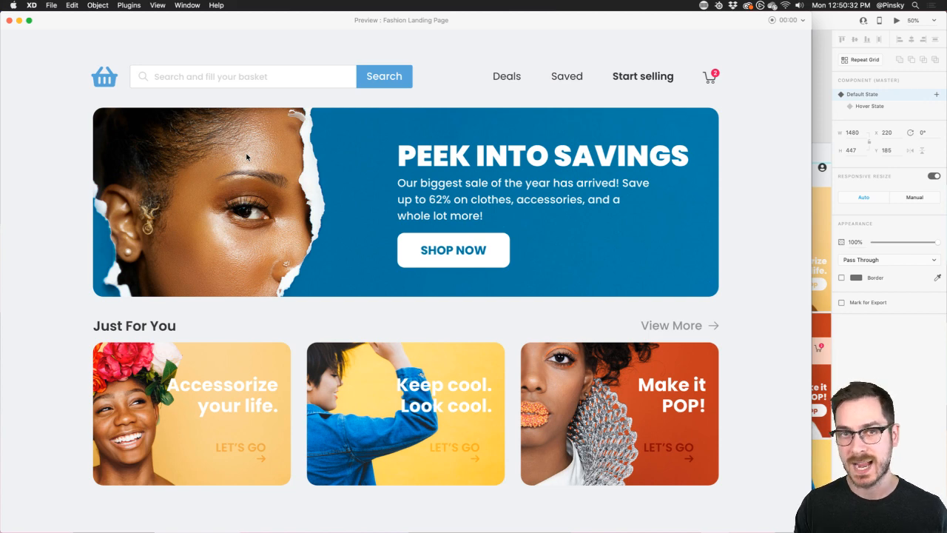
pyautogui.press('super+w')
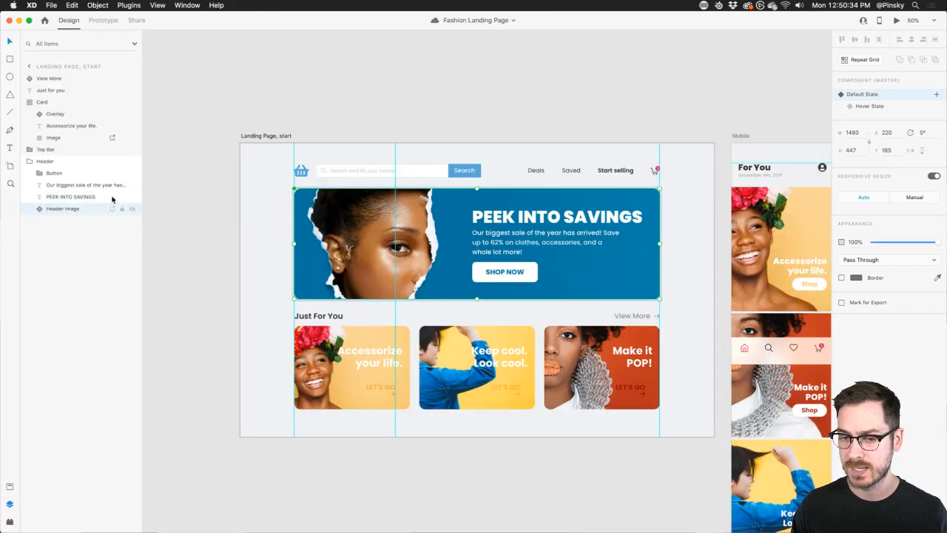
# In the Header Image's Hover State, shift the enlarged photo slightly to the right inside its frame
pyautogui.click(867, 107)
pyautogui.doubleClick(361, 221)
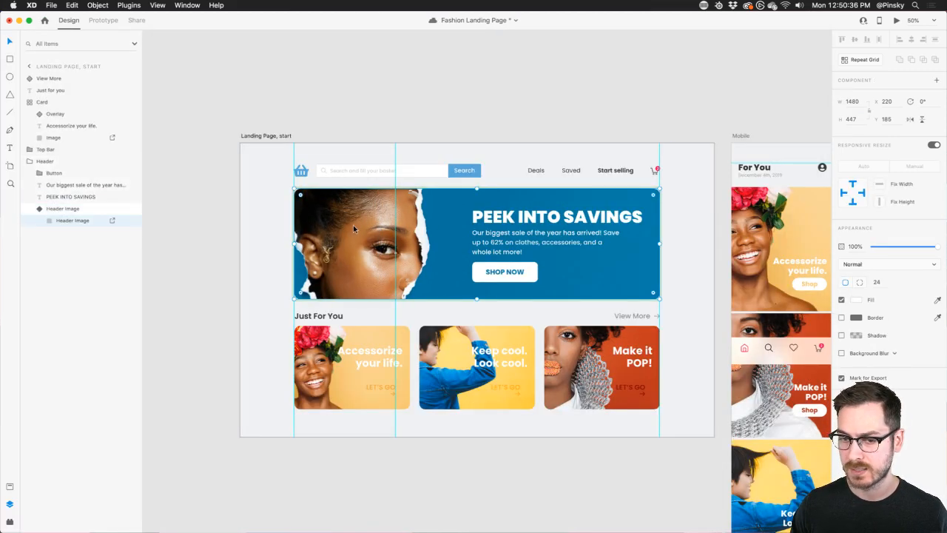
pyautogui.moveTo(353, 225); pyautogui.dragTo(371, 222)
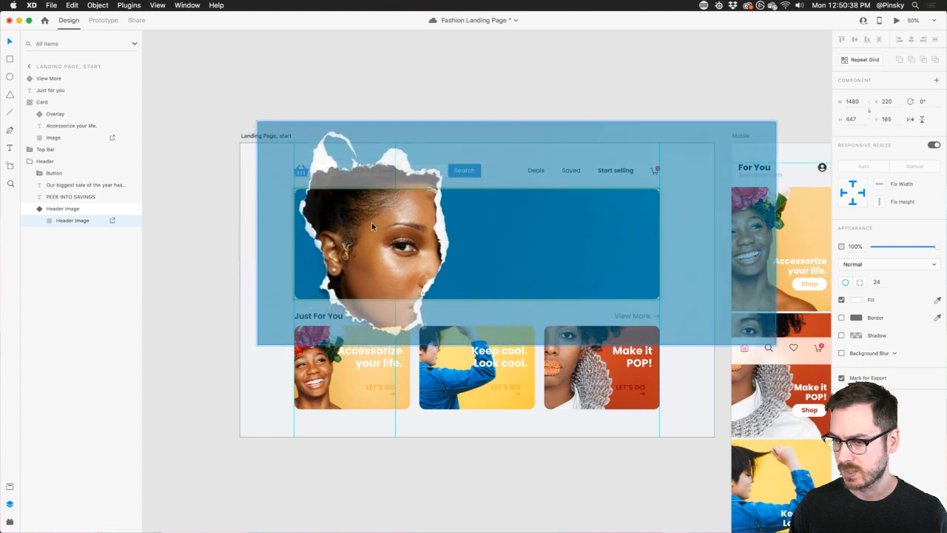
pyautogui.click(383, 120)
pyautogui.click(385, 235)
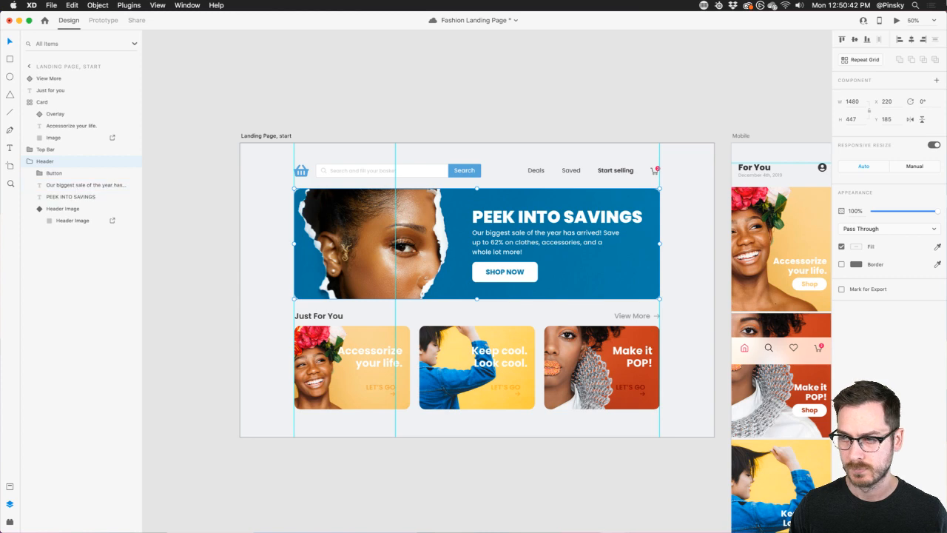
# Preview the landing page to check the repositioned Header Image hover, and deselect everything on returning to the design
pyautogui.click(80, 210)
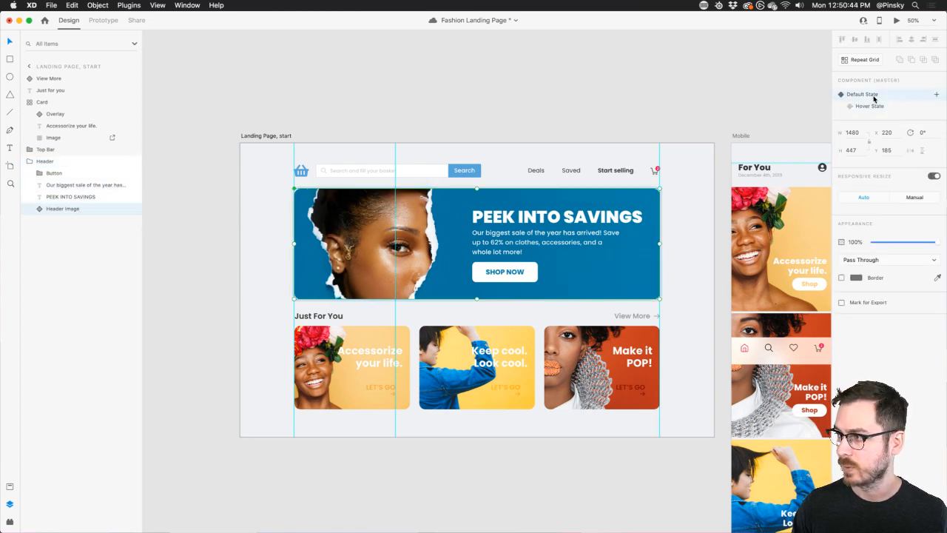
pyautogui.click(896, 20)
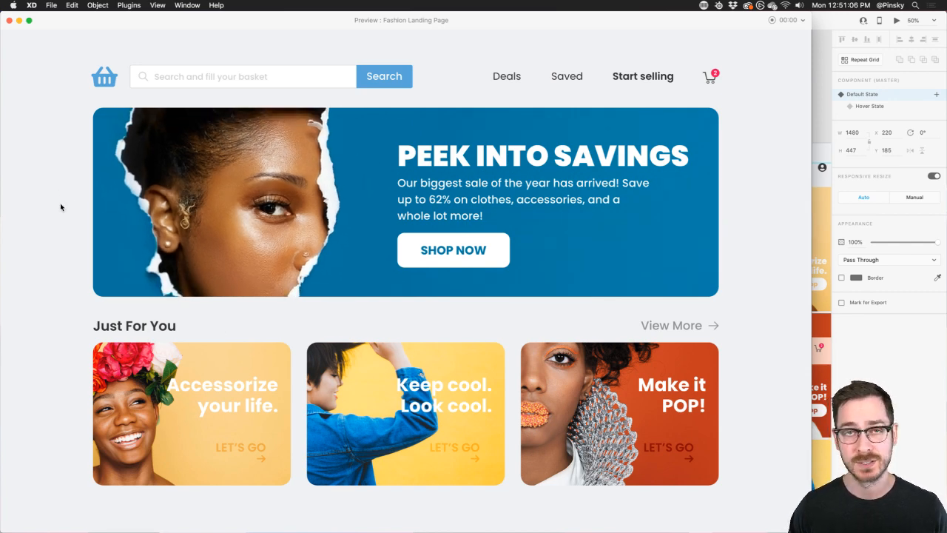
pyautogui.press('super+w')
pyautogui.click(326, 91)
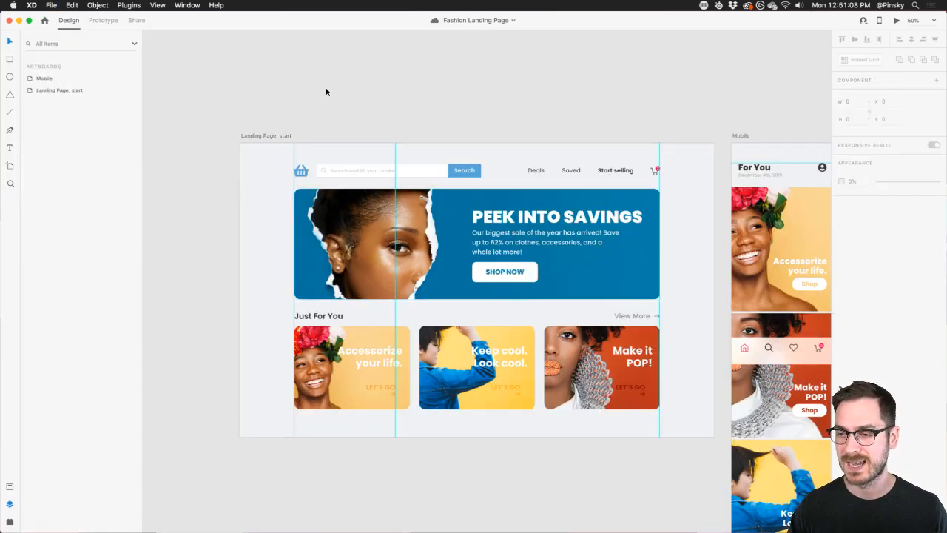
# Switch to the States Kit document and look over its Basic, Hover, Animated, Material and Mobile States artboards
pyautogui.press('super+grave')
pyautogui.scroll(5, 352, 122)
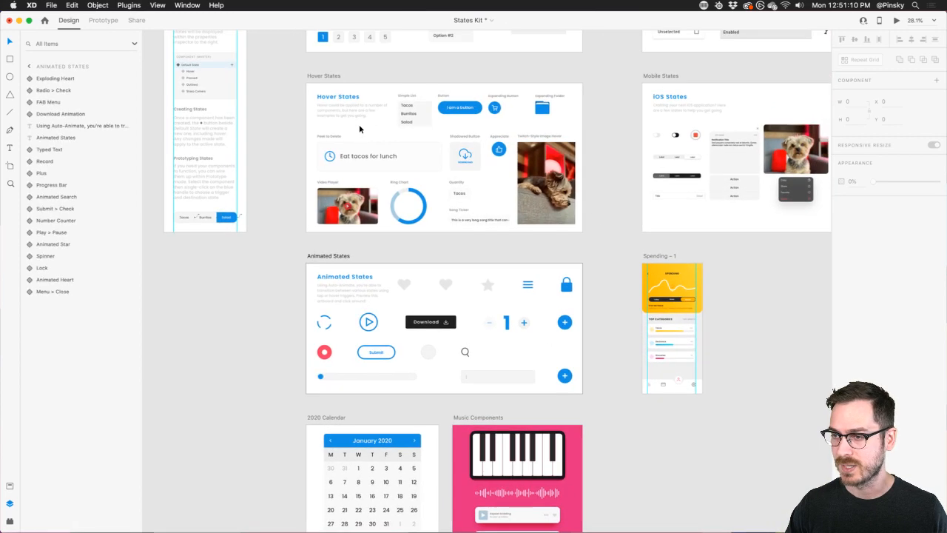
pyautogui.scroll(1, 359, 129)
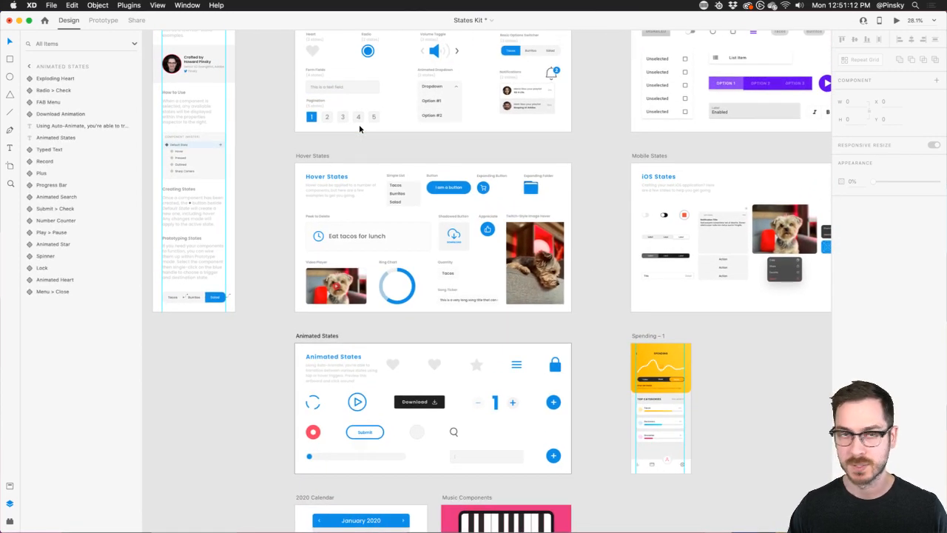
pyautogui.hscroll(5, 450, 180)
pyautogui.scroll(2, 451, 180)
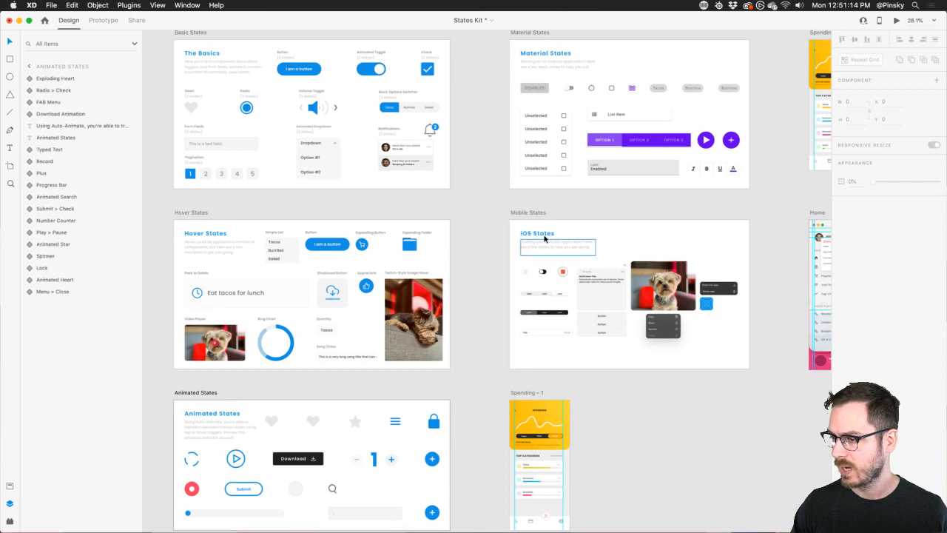
pyautogui.hscroll(10, 544, 238)
pyautogui.scroll(3, 545, 238)
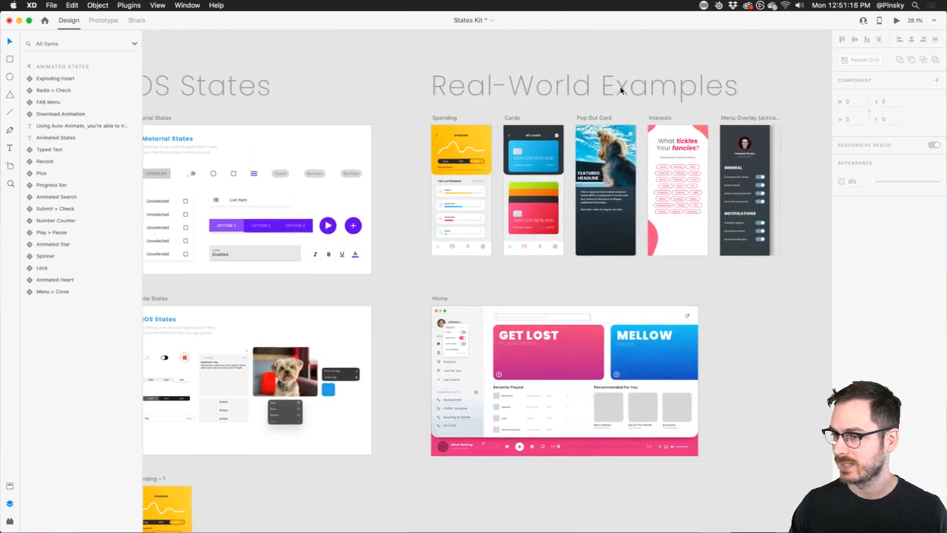
# Examine the Real-World Examples artboards and select the Credit Cards component on the Cards artboard to see its states
pyautogui.scroll(5, 620, 90)
pyautogui.scroll(-2, 619, 89)
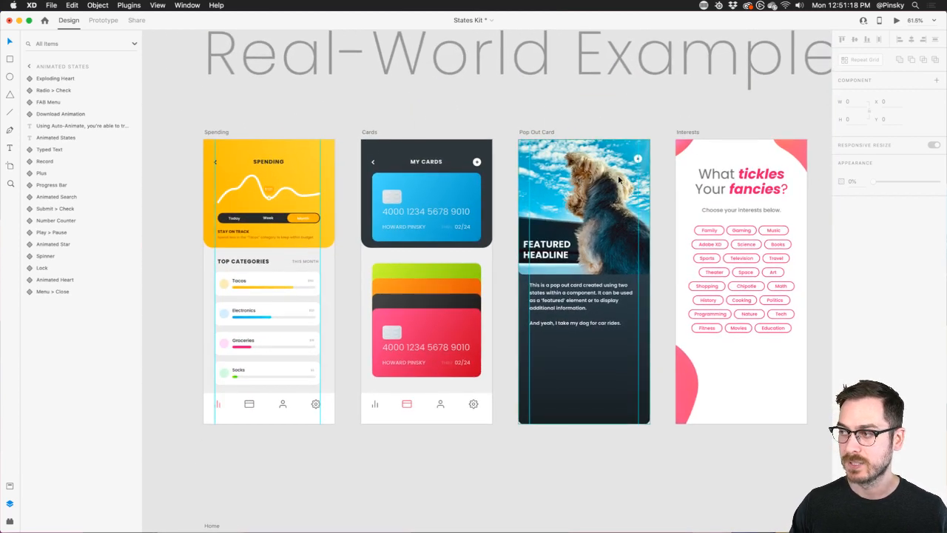
pyautogui.hscroll(2, 619, 179)
pyautogui.scroll(1, 619, 179)
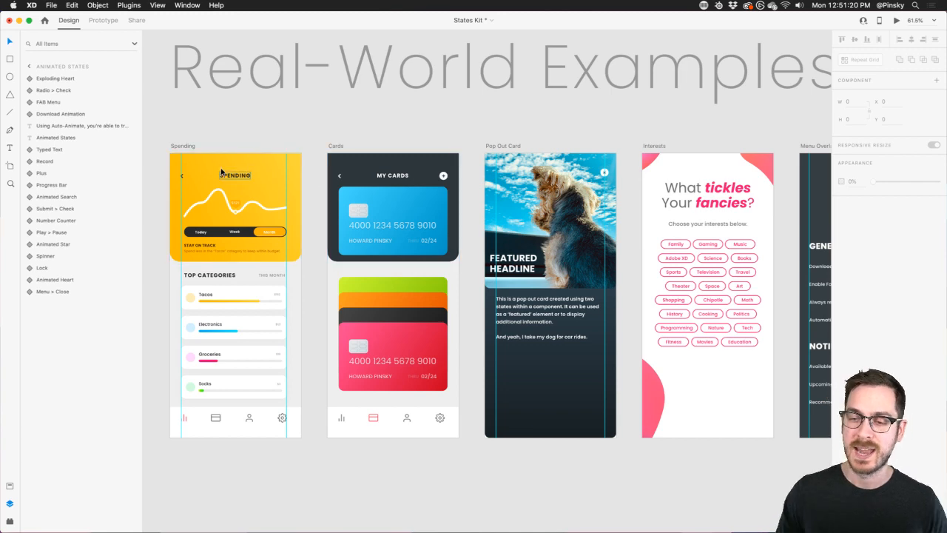
pyautogui.click(369, 239)
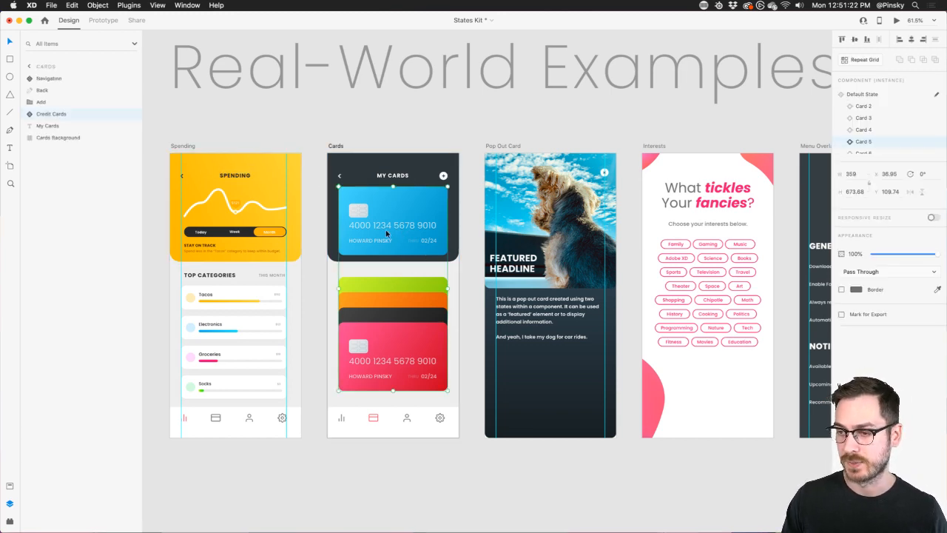
pyautogui.scroll(-5, 431, 290)
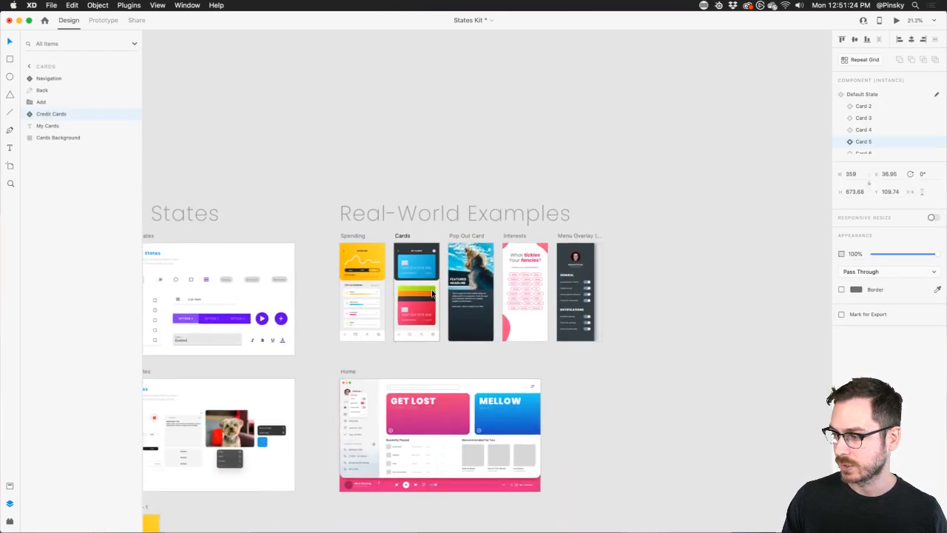
# Preview the music player's Home artboard and test the profile dropdown in the sidebar
pyautogui.scroll(-1, 428, 295)
pyautogui.scroll(5, 379, 375)
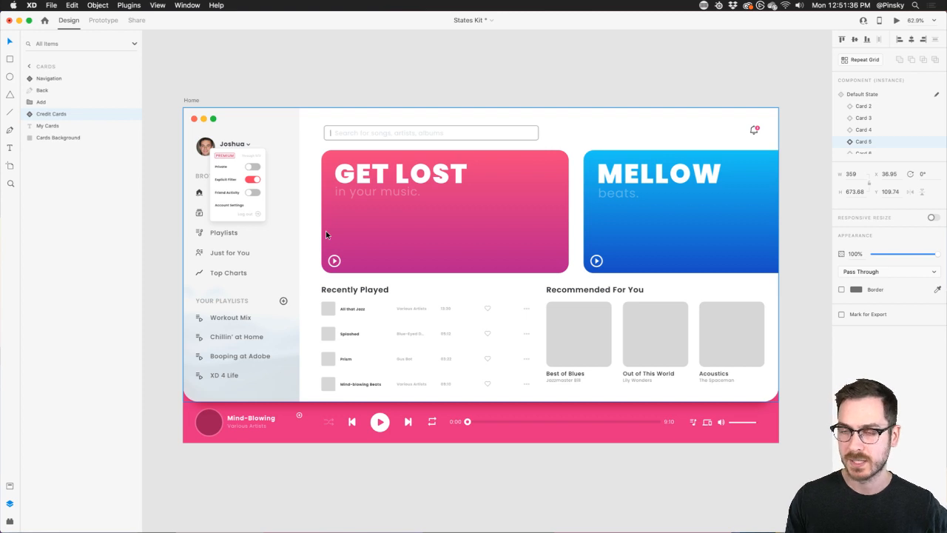
pyautogui.click(302, 131)
pyautogui.click(898, 21)
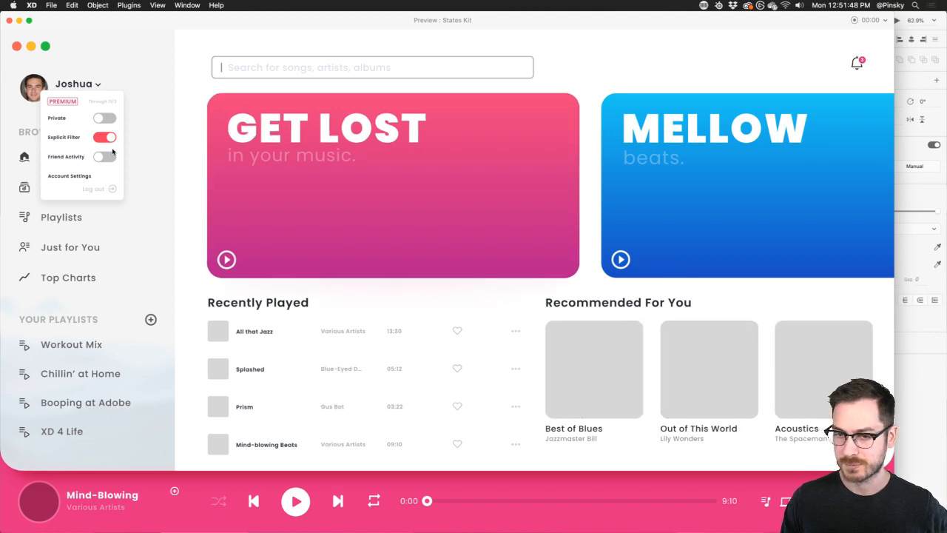
pyautogui.click(96, 130)
pyautogui.click(34, 90)
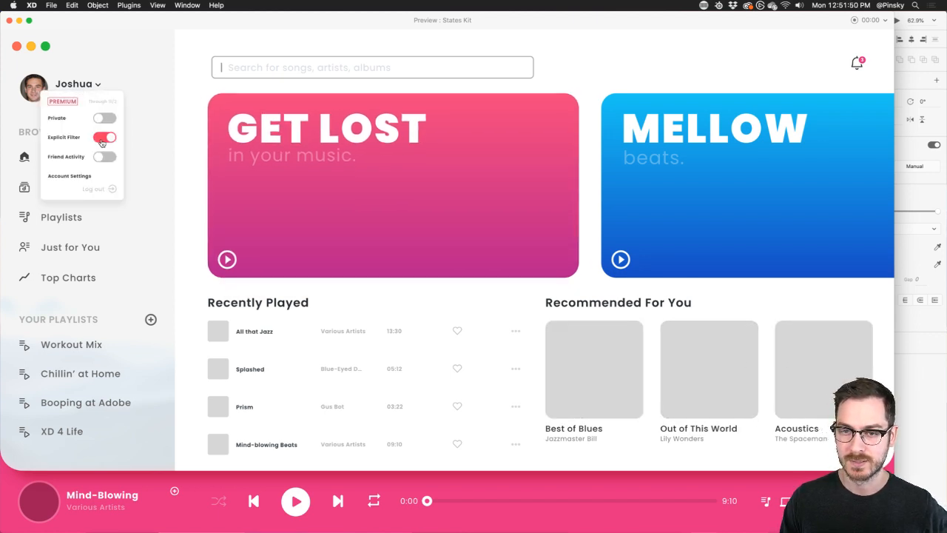
pyautogui.click(108, 140)
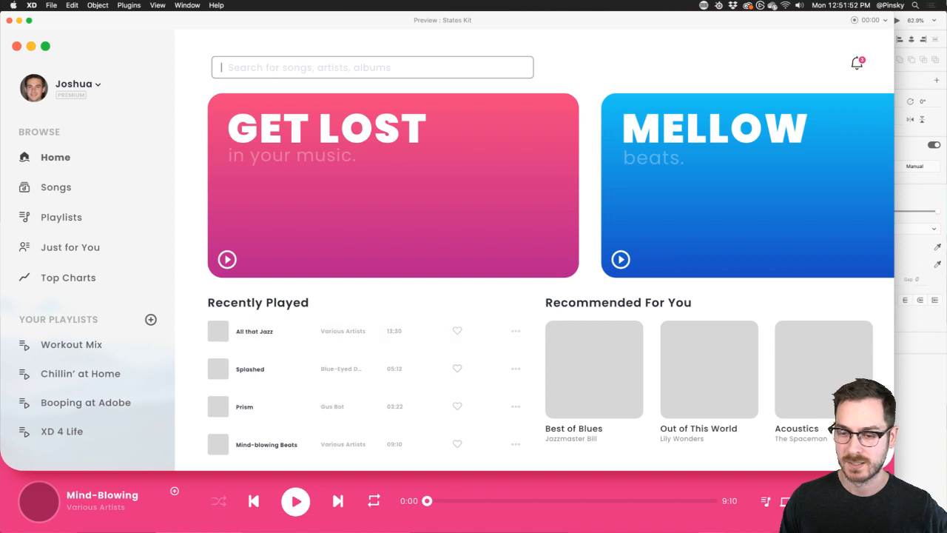
# Test the notification bell and the expanding search field in the Home preview, and close the preview
pyautogui.click(860, 63)
pyautogui.click(321, 68)
pyautogui.click(220, 66)
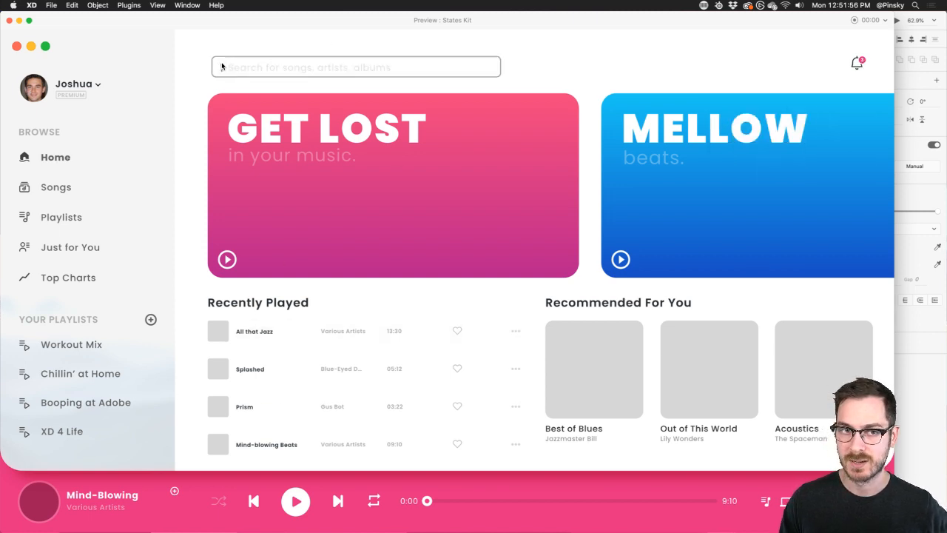
pyautogui.click(264, 71)
pyautogui.click(218, 65)
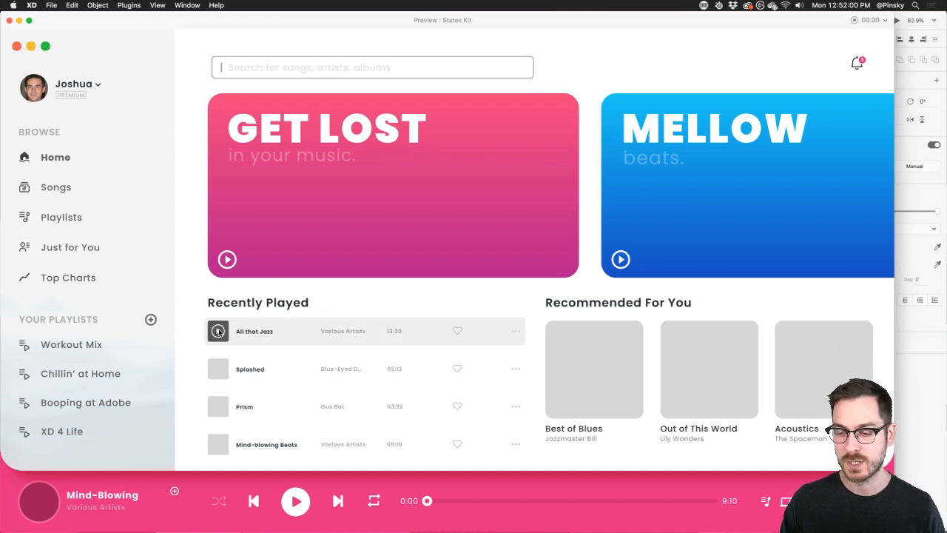
pyautogui.press('super+w')
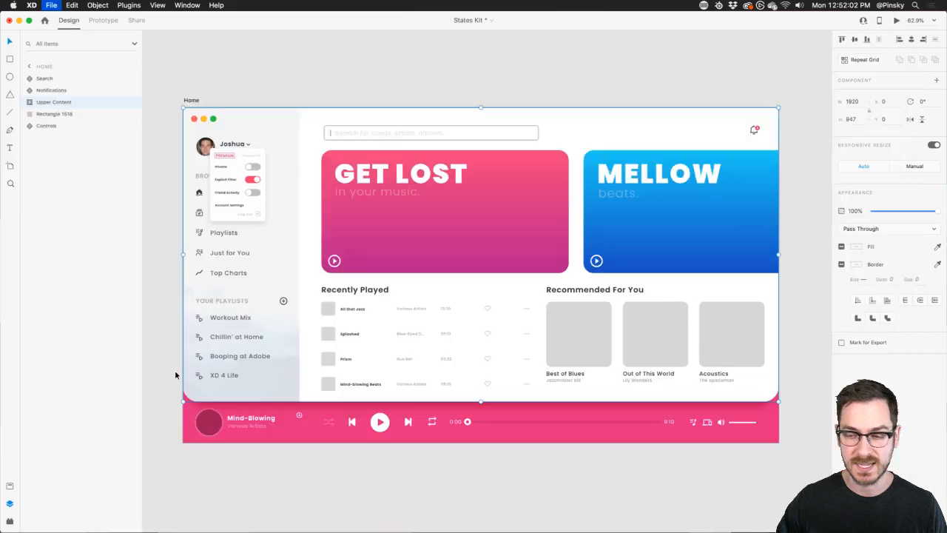
# Switch the Search component on the Home artboard to its Default State and delete its Expanded state
pyautogui.click(258, 50)
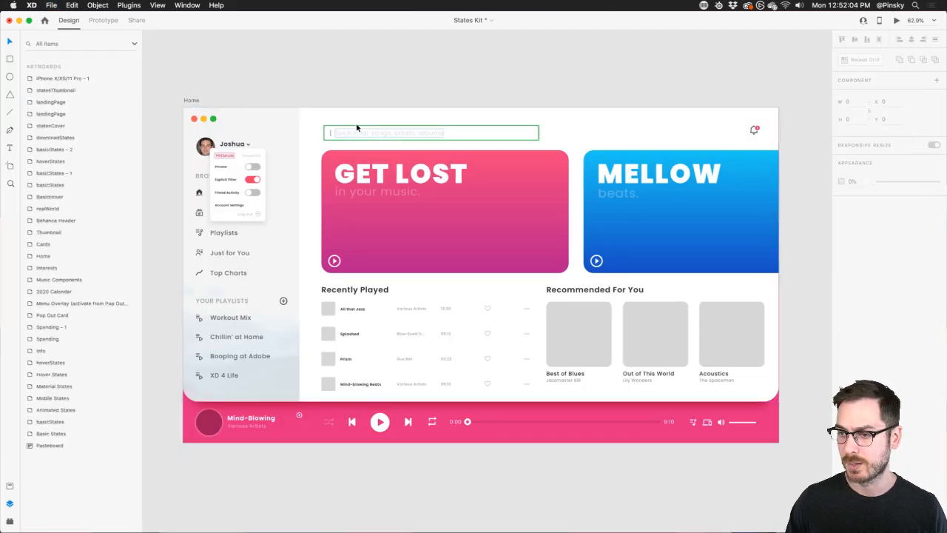
pyautogui.doubleClick(355, 130)
pyautogui.scroll(5, 401, 129)
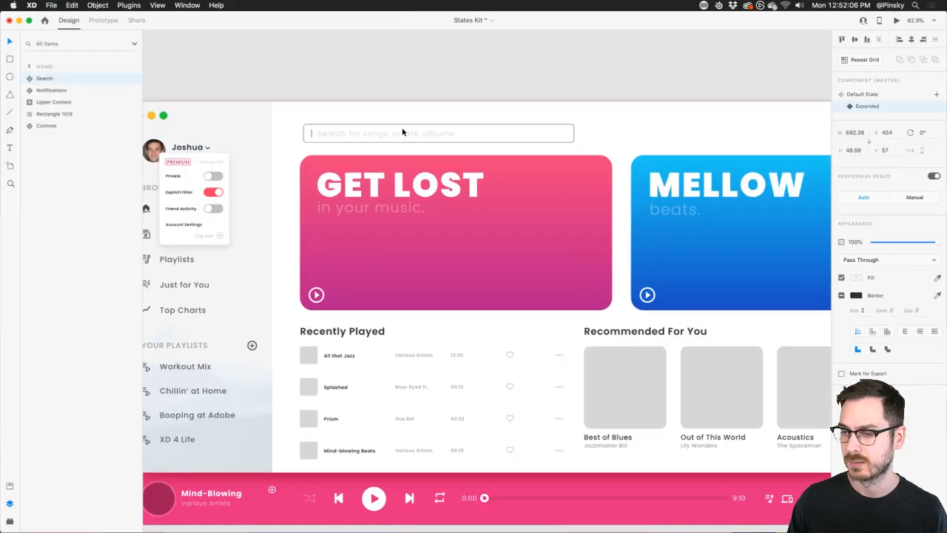
pyautogui.click(875, 96)
pyautogui.rightClick(874, 108)
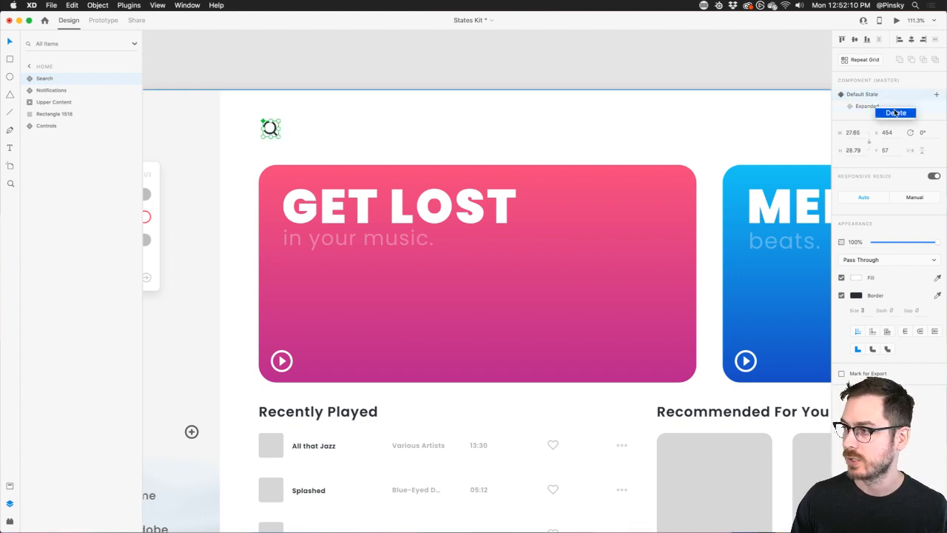
pyautogui.click(897, 112)
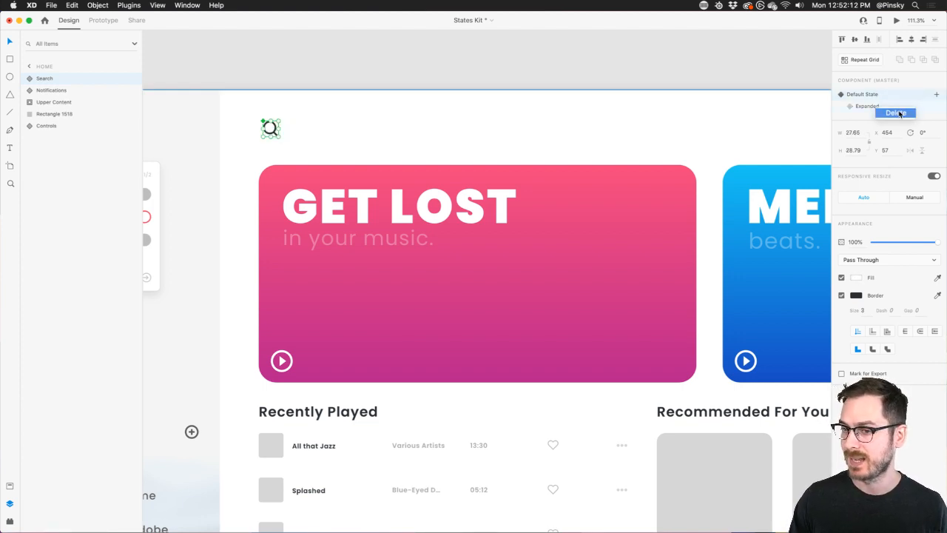
# Add a new state to the Search component and keep its default name
pyautogui.click(936, 94)
pyautogui.click(893, 104)
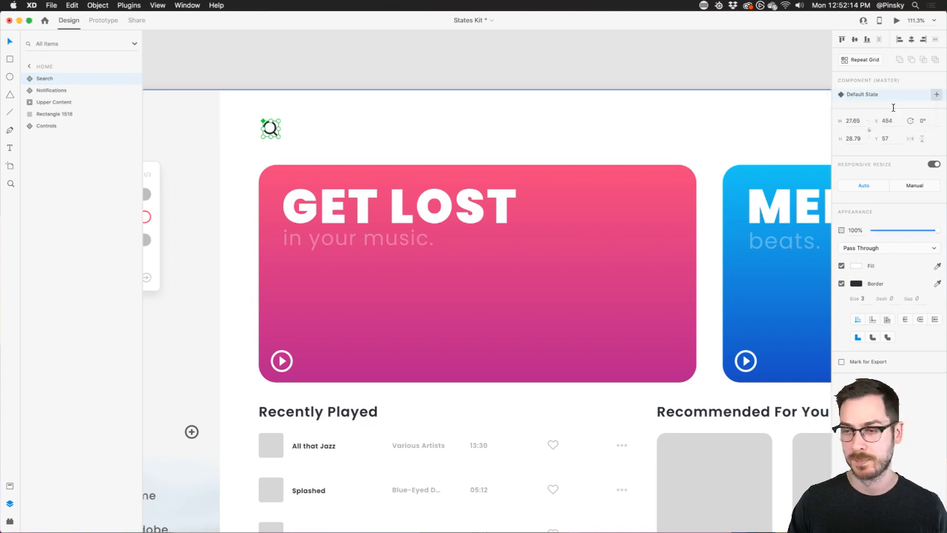
pyautogui.scroll(3, 278, 129)
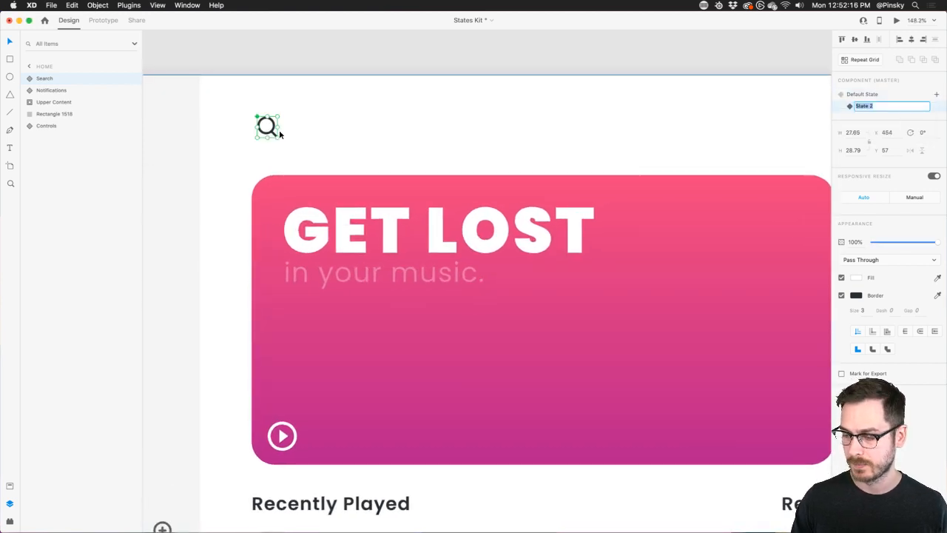
pyautogui.press('Return')
pyautogui.hscroll(3, 279, 124)
pyautogui.scroll(-2, 279, 125)
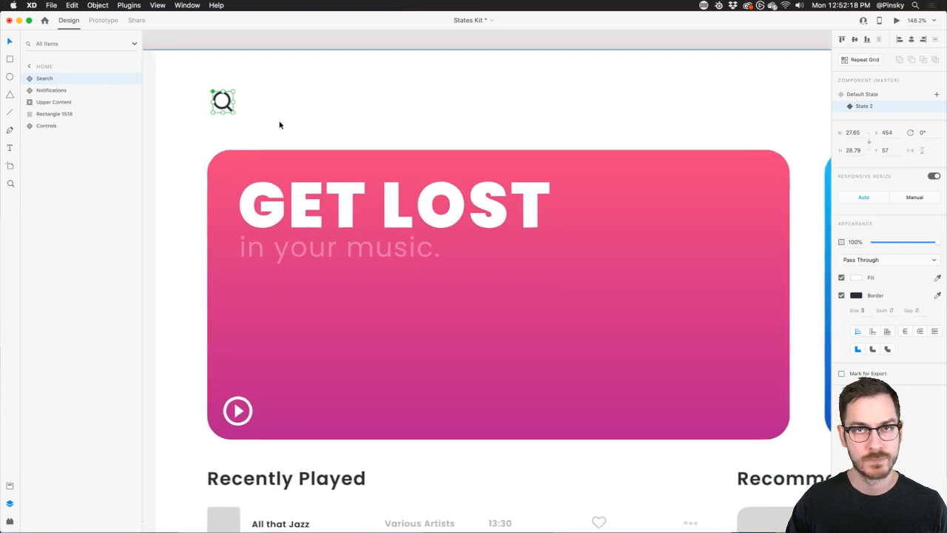
# Stretch the magnifier's circle into a search bar about 601 by 44, with border size 2 and 22% opacity
pyautogui.doubleClick(225, 100)
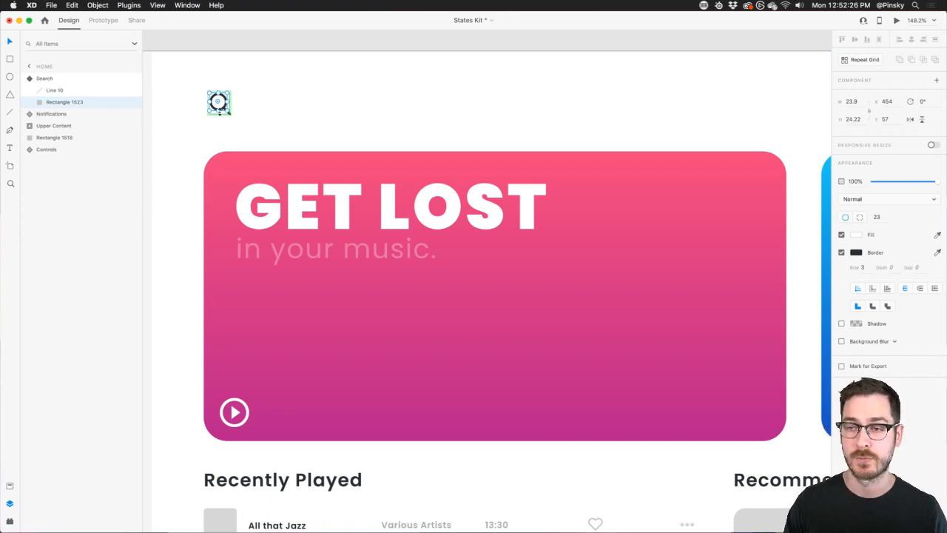
pyautogui.moveTo(231, 103); pyautogui.dragTo(649, 105)
pyautogui.moveTo(429, 110); pyautogui.dragTo(429, 127)
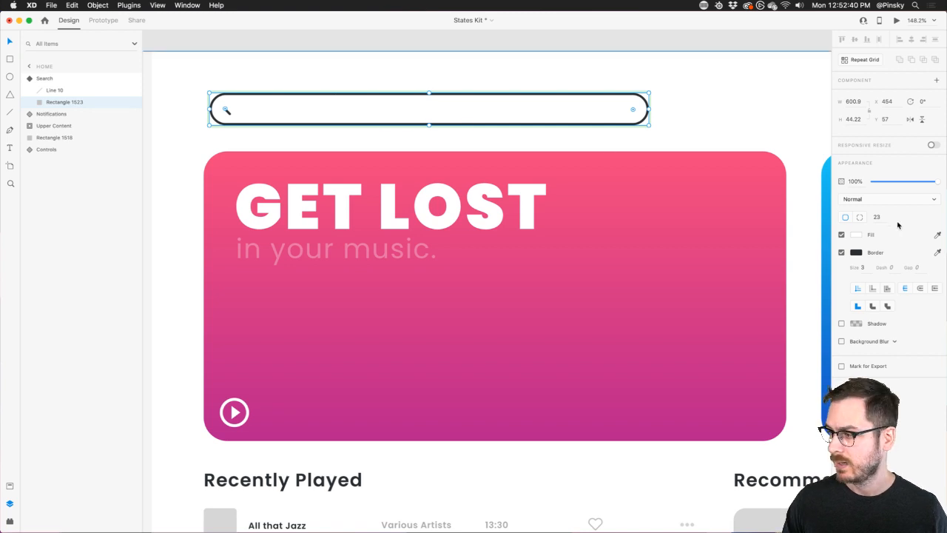
pyautogui.click(862, 269)
pyautogui.click(856, 253)
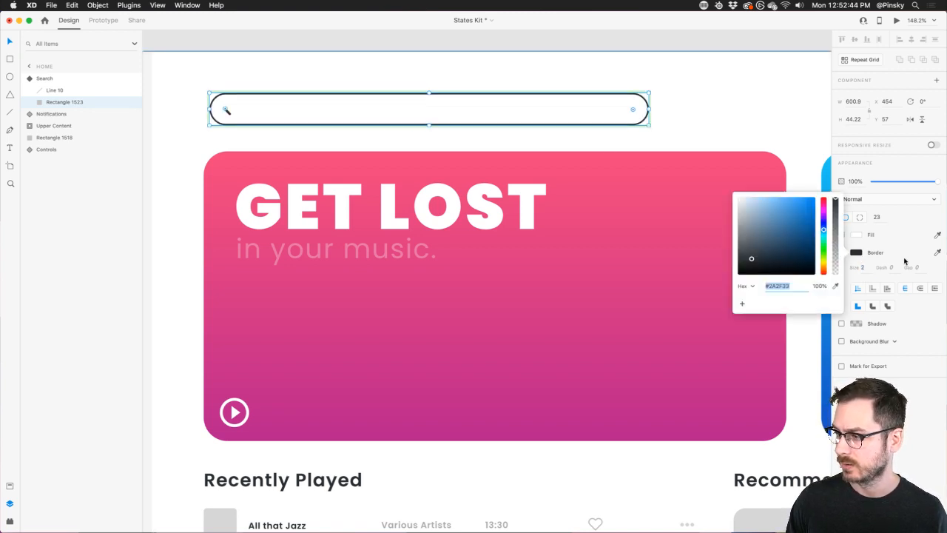
pyautogui.moveTo(941, 182); pyautogui.dragTo(891, 183)
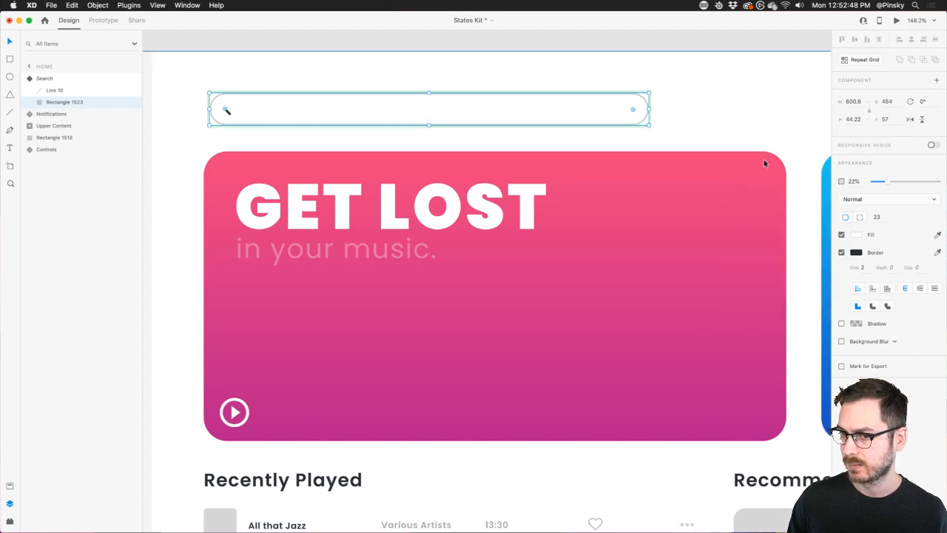
# Turn the magnifier's handle into a vertical cursor line with border size 2 just inside the start of the search bar
pyautogui.click(228, 111)
pyautogui.moveTo(225, 109); pyautogui.dragTo(224, 111)
pyautogui.click(861, 231)
pyautogui.press('Down')
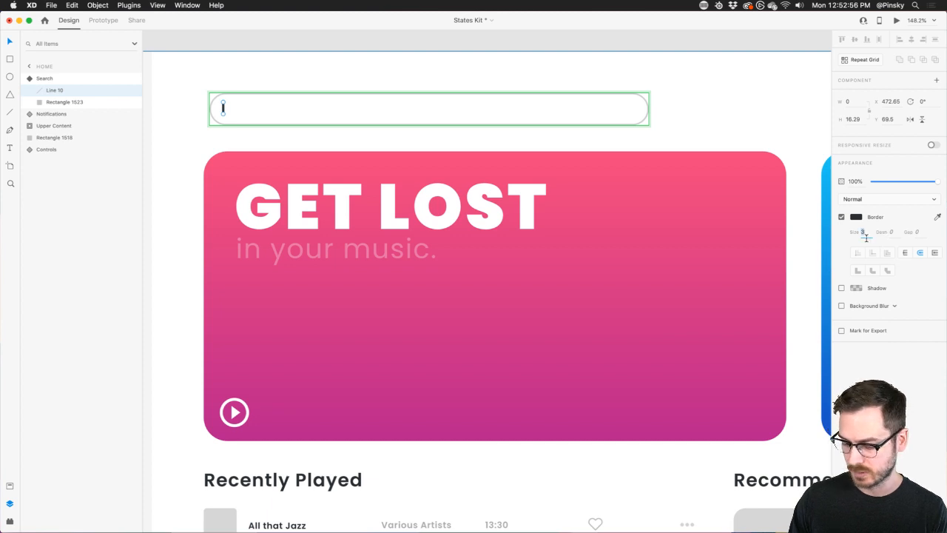
pyautogui.moveTo(224, 108); pyautogui.dragTo(225, 109)
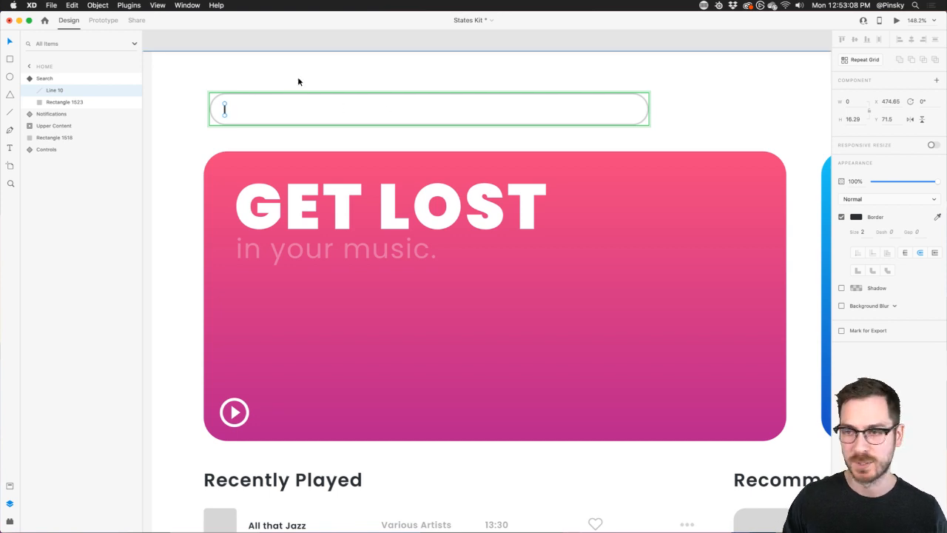
# Set the opacity of the cursor line in the search bar to 20%
pyautogui.press('Escape')
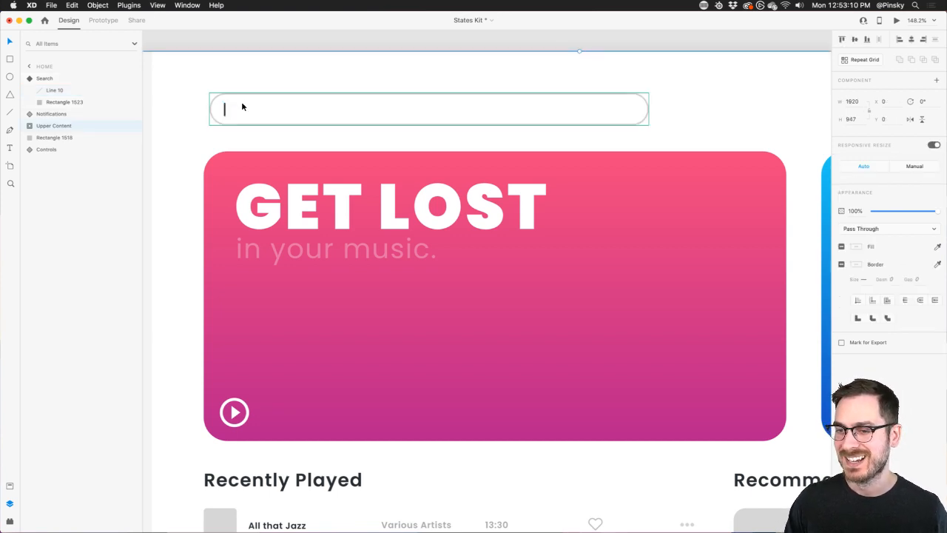
pyautogui.doubleClick(224, 108)
pyautogui.click(260, 94)
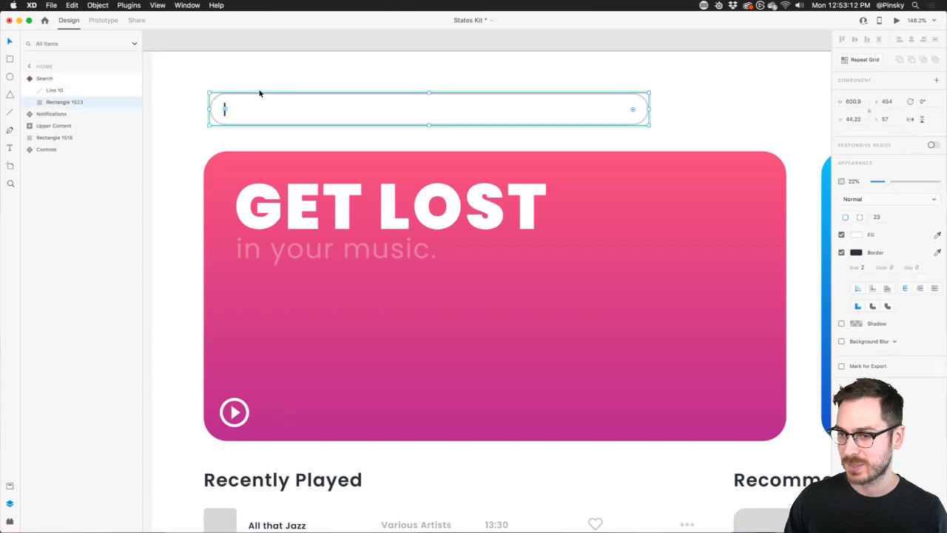
pyautogui.click(224, 109)
pyautogui.press('2')
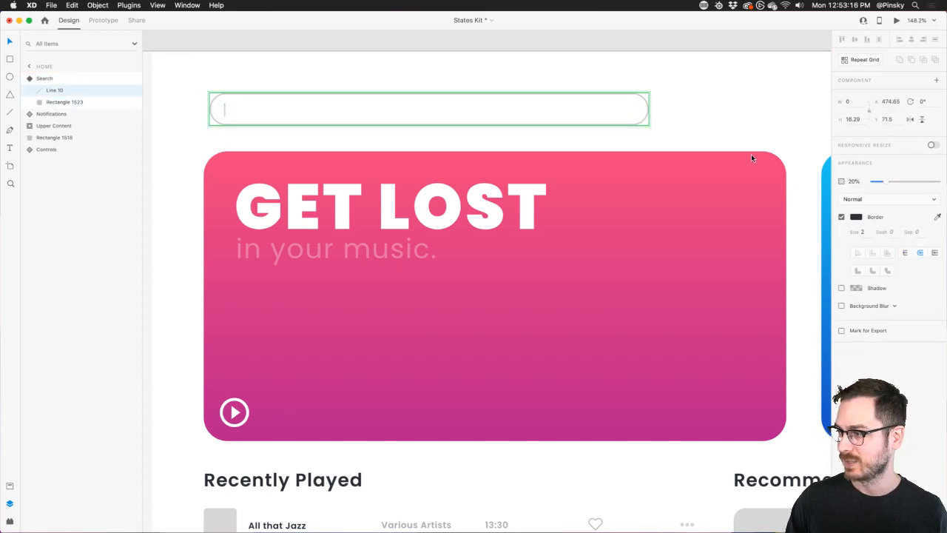
# Add the placeholder text "Search" inside the search bar
pyautogui.click(248, 116)
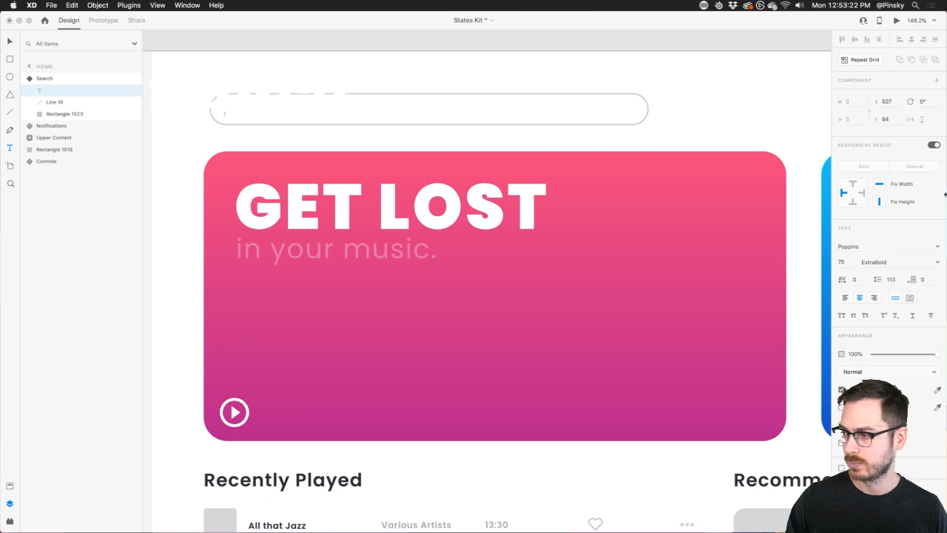
pyautogui.press('Escape')
pyautogui.click(841, 389)
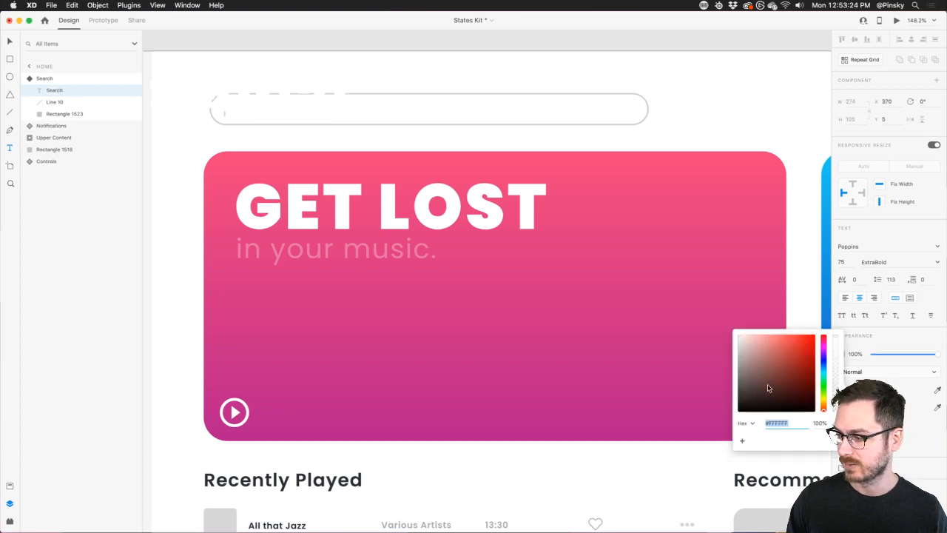
pyautogui.write('#ADADAD')
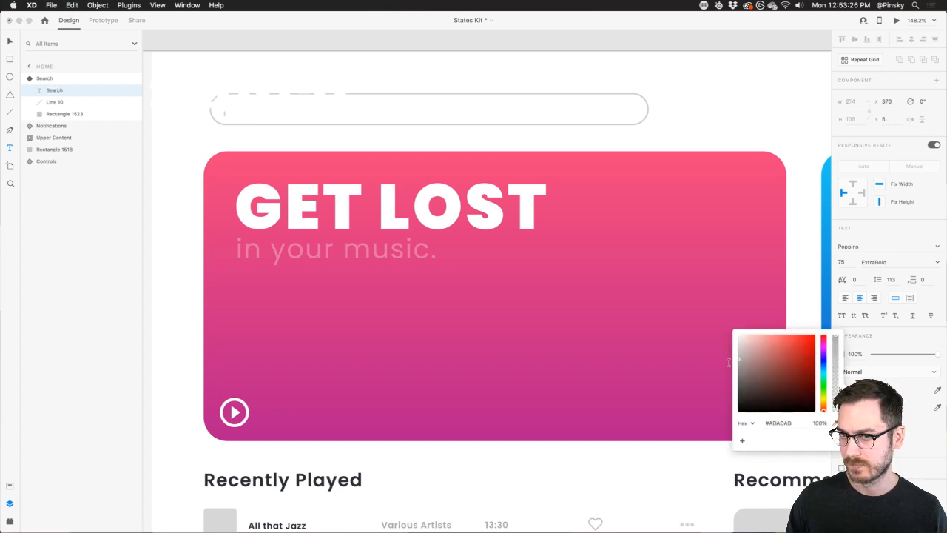
pyautogui.click(729, 362)
pyautogui.press('super+a')
pyautogui.click(750, 361)
pyautogui.press('super+z')
pyautogui.press('super+z')
pyautogui.press('super+z')
pyautogui.press('Escape')
# Format the "Search" placeholder text with a mid-grey fill, font size 25 and Regular weight
pyautogui.click(244, 94)
pyautogui.doubleClick(283, 97)
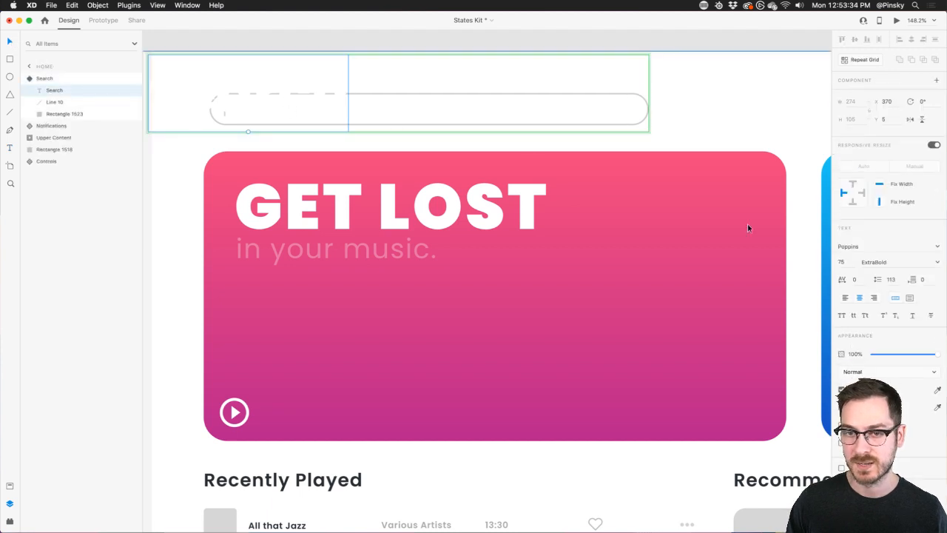
pyautogui.click(851, 389)
pyautogui.moveTo(749, 381); pyautogui.dragTo(723, 367)
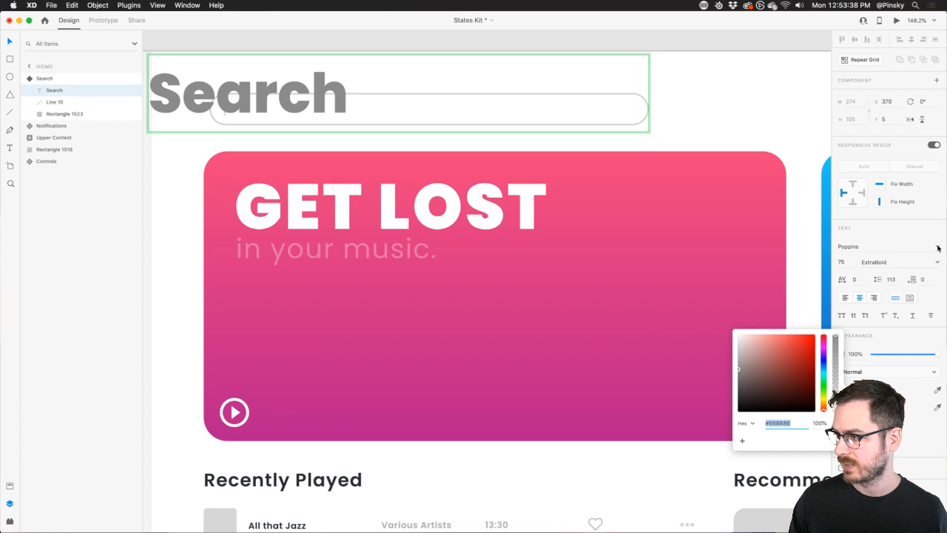
pyautogui.click(847, 263)
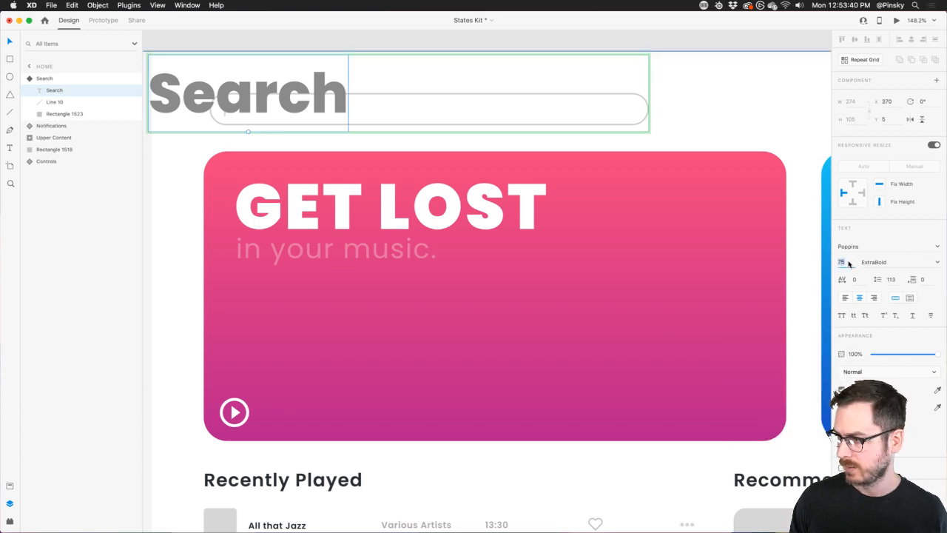
pyautogui.write('25')
pyautogui.press('Return')
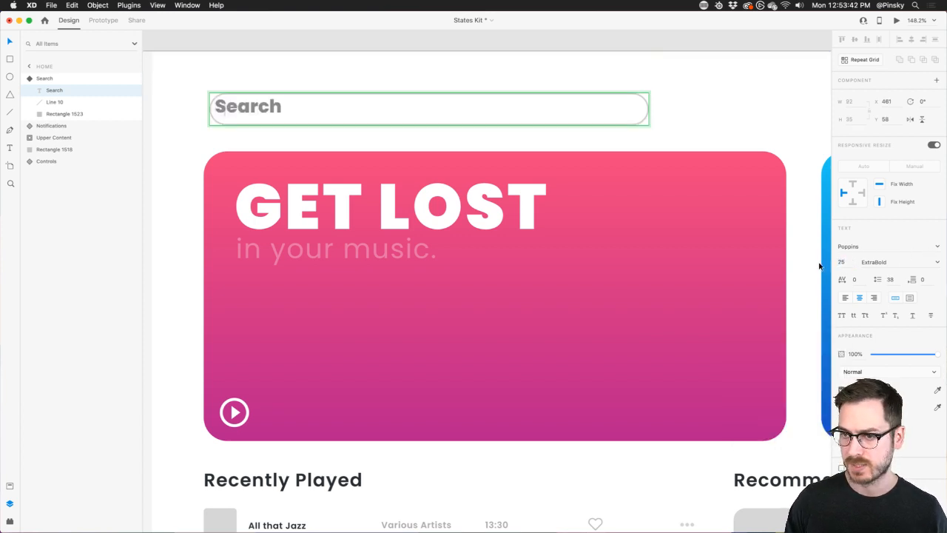
pyautogui.click(939, 262)
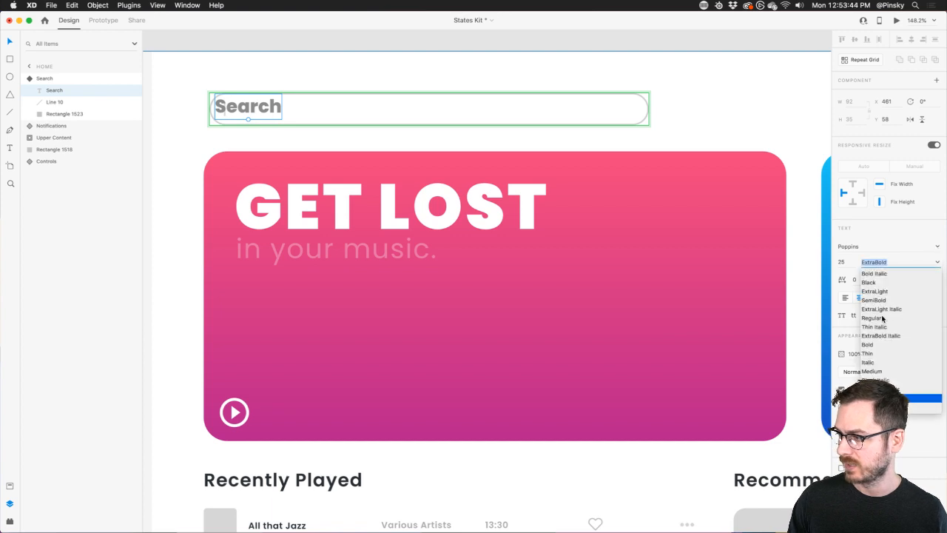
pyautogui.click(875, 318)
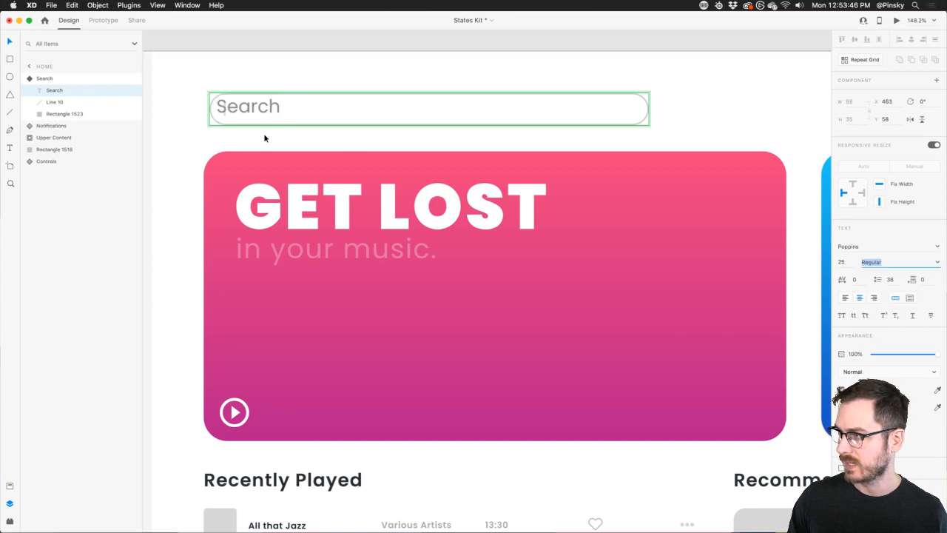
# Reduce the placeholder text to size 16 and place it just after the cursor line, vertically centred in the search bar
pyautogui.moveTo(279, 105); pyautogui.dragTo(298, 108)
pyautogui.click(851, 268)
pyautogui.write('21')
pyautogui.press('Return')
pyautogui.write('16')
pyautogui.press('Return')
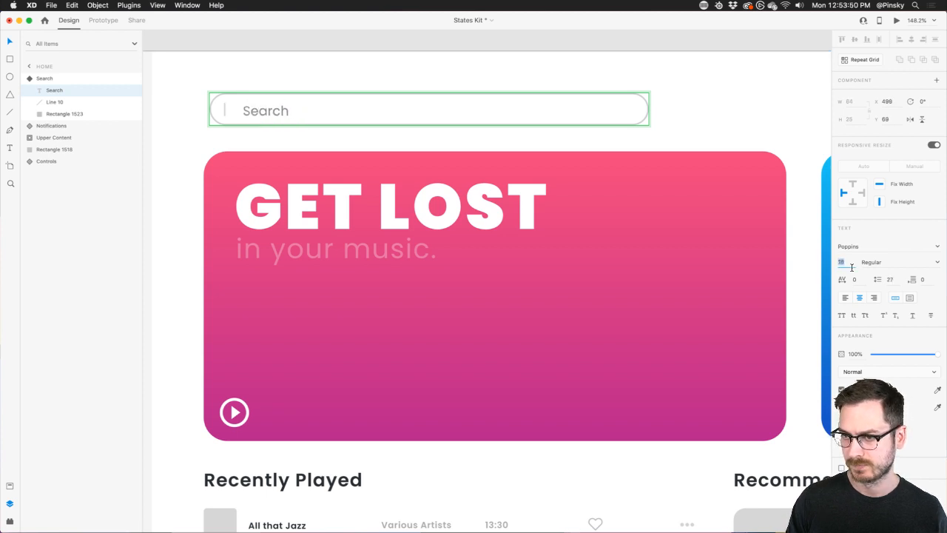
pyautogui.moveTo(253, 112); pyautogui.dragTo(246, 111)
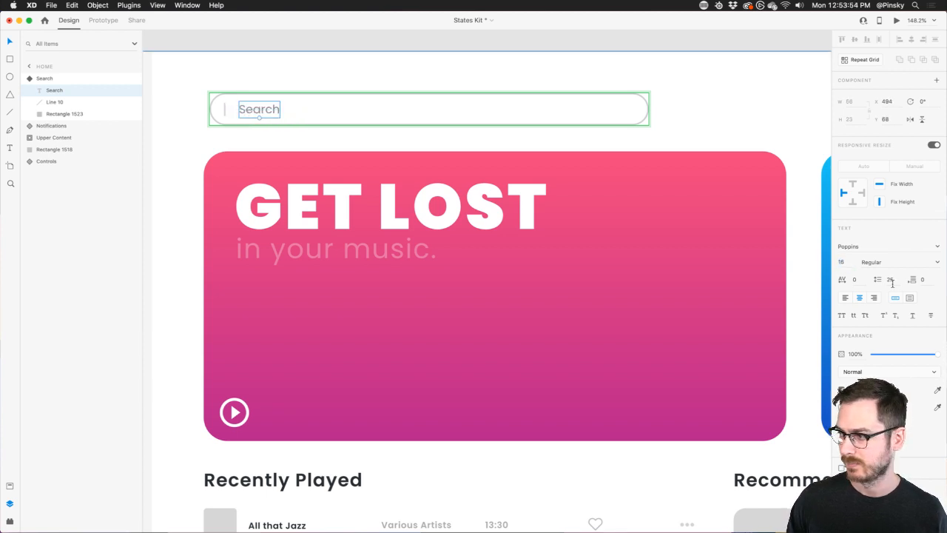
# Lighten the placeholder text's fill to #C1C1C1 and reselect the Search component
pyautogui.click(841, 389)
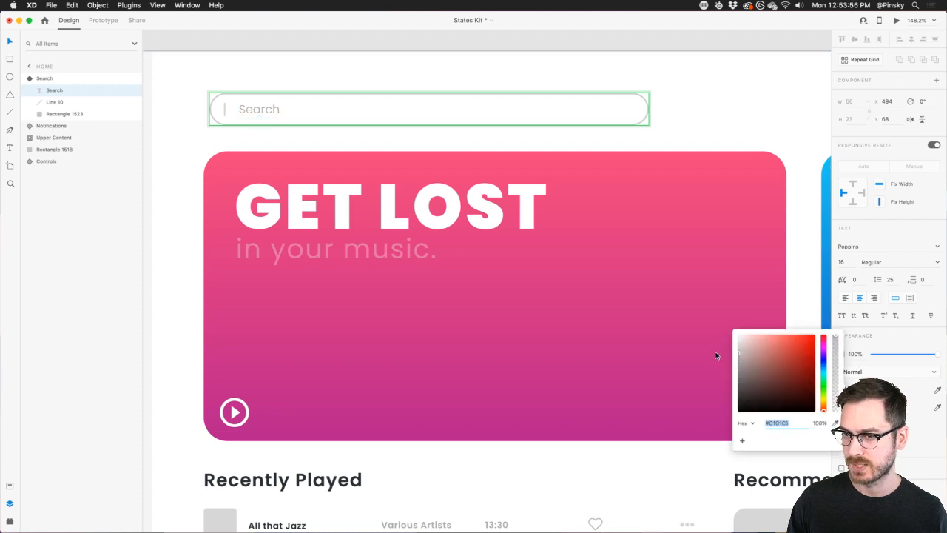
pyautogui.click(294, 71)
pyautogui.click(246, 108)
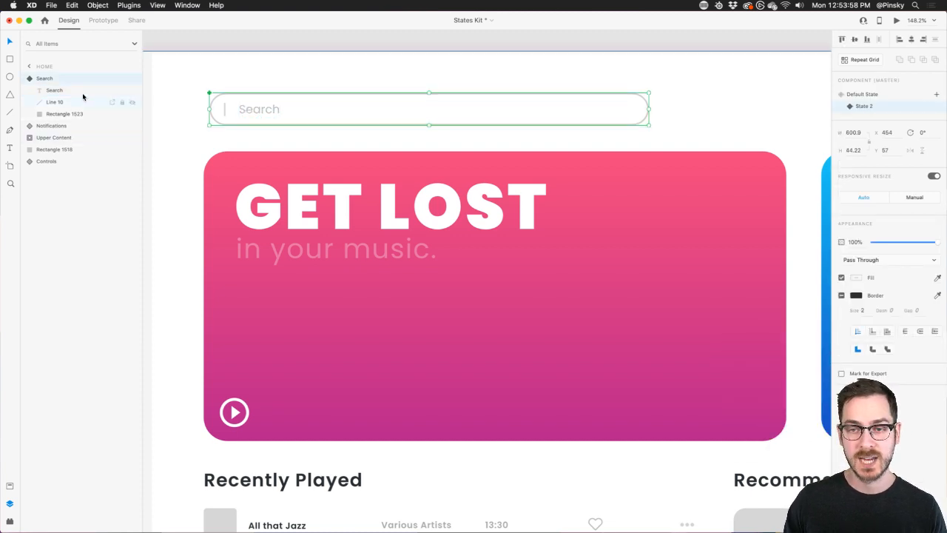
# Rename the Search component's new state as Expanded
pyautogui.click(873, 106)
pyautogui.click(871, 106)
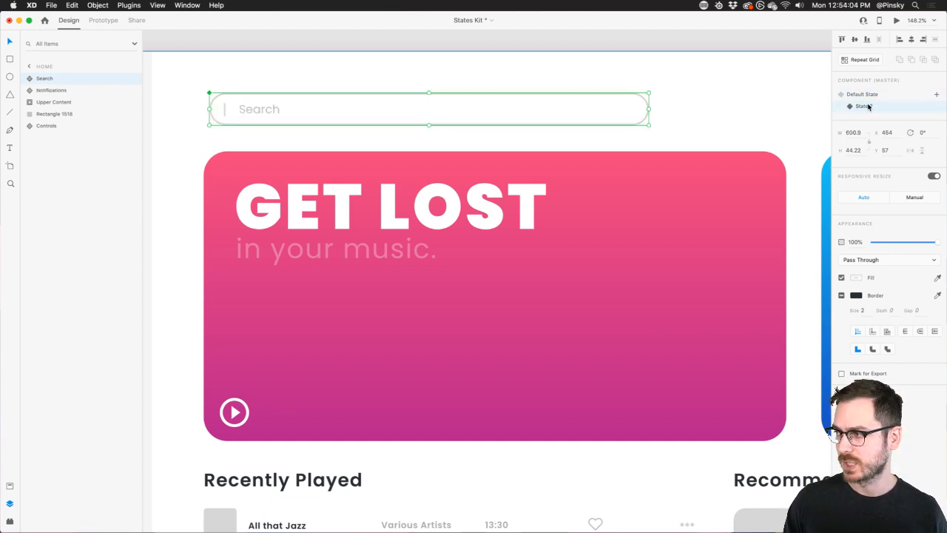
pyautogui.doubleClick(870, 106)
pyautogui.write('Expand')
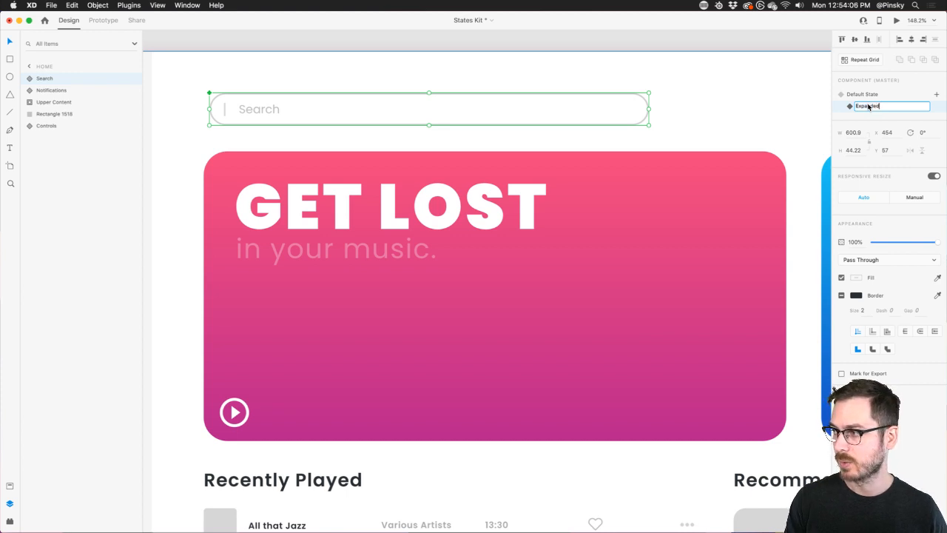
pyautogui.write('ed')
pyautogui.press('Return')
# In the Search component's Default State, add a Tap interaction that auto-animates to the Expanded state
pyautogui.click(858, 94)
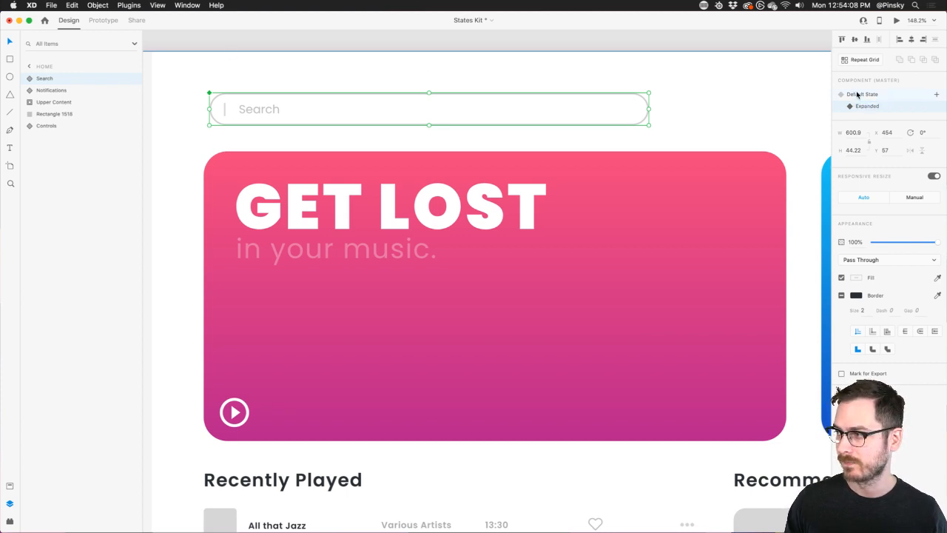
pyautogui.click(103, 21)
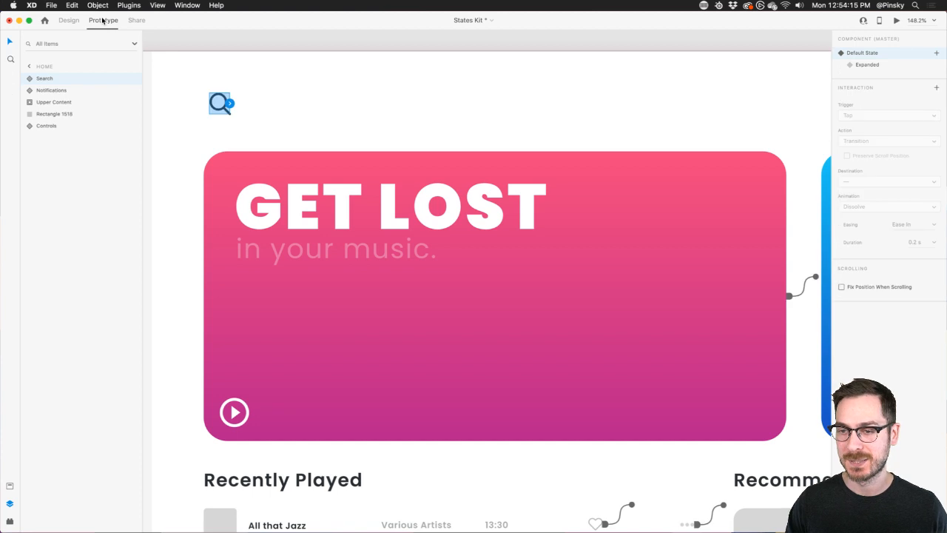
pyautogui.click(230, 104)
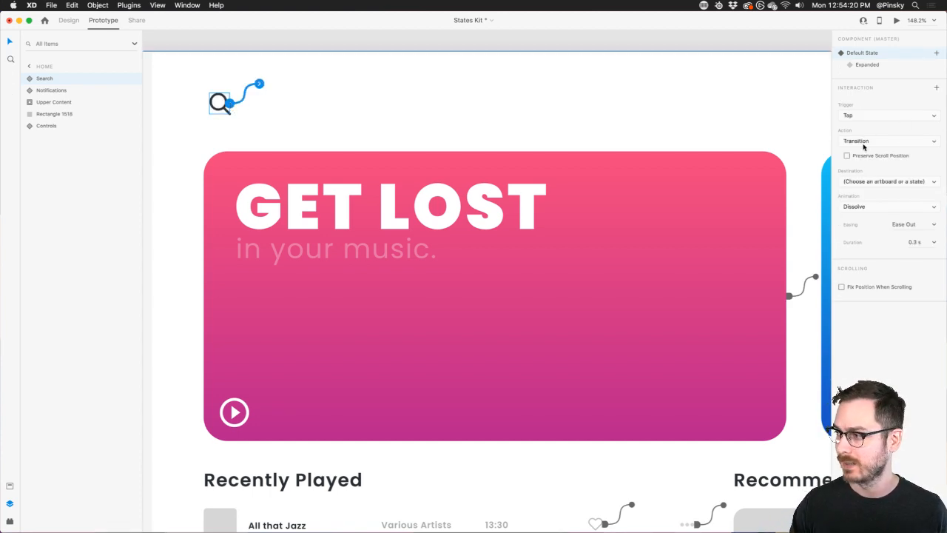
pyautogui.click(864, 181)
pyautogui.click(861, 195)
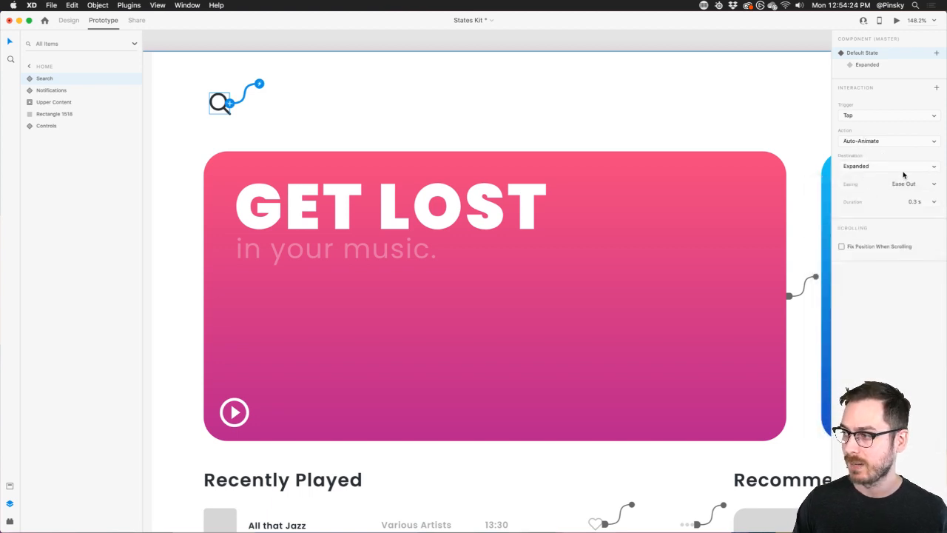
# Set the search interaction's easing to Ease In-Out and its duration to 0.4 s
pyautogui.click(933, 185)
pyautogui.click(928, 220)
pyautogui.click(932, 202)
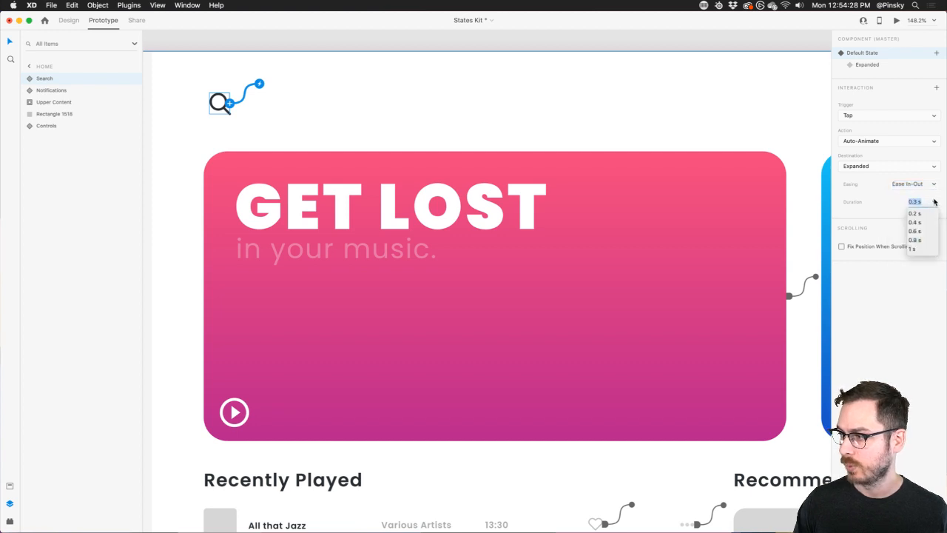
pyautogui.click(922, 222)
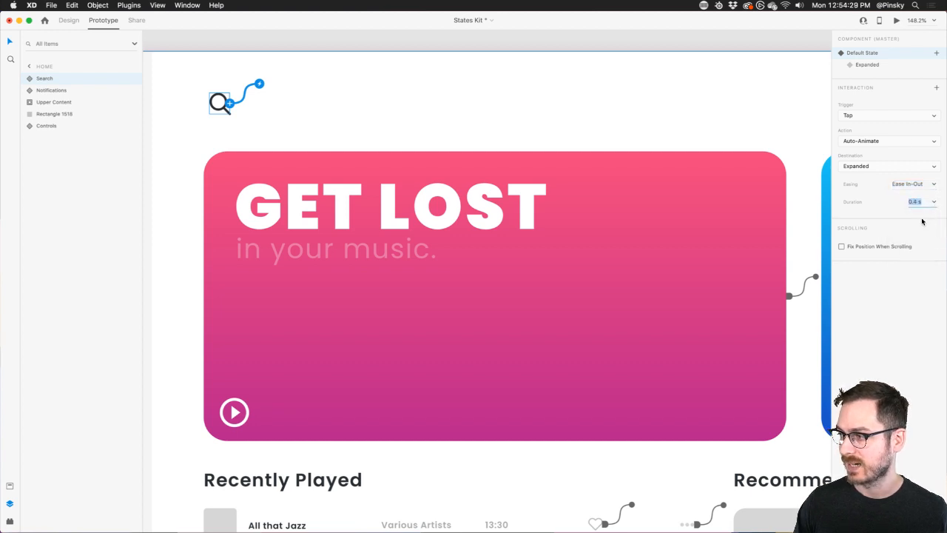
# Preview the Home artboard and test expanding the search icon into the search bar
pyautogui.click(898, 20)
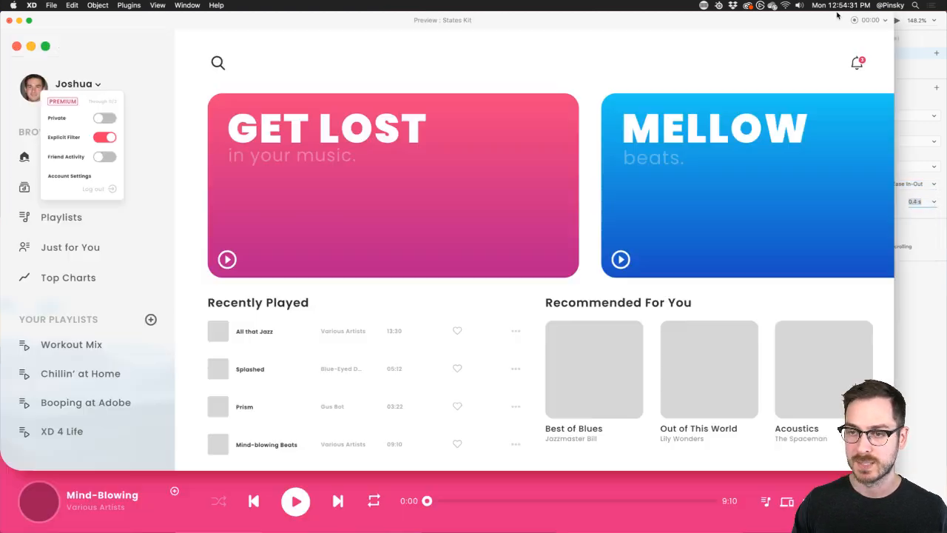
pyautogui.click(219, 66)
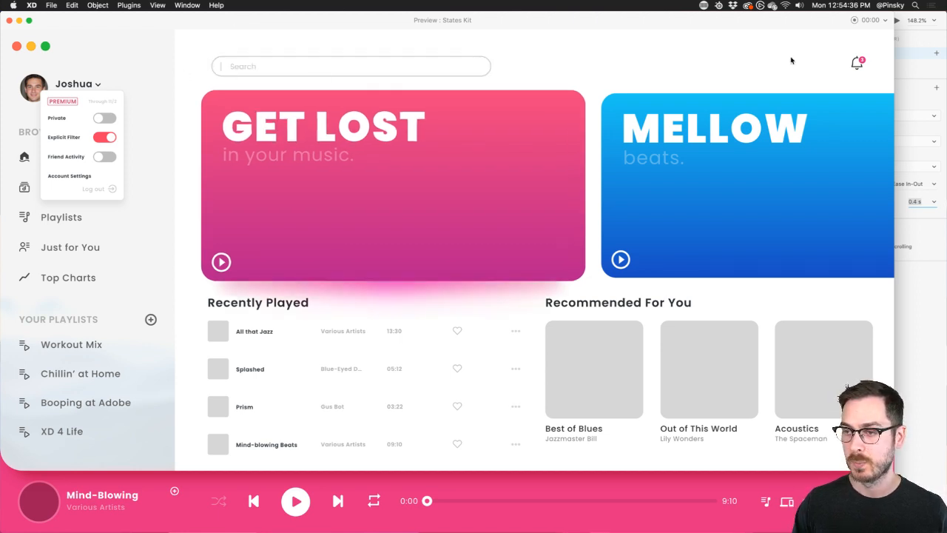
# In the Search component's Expanded state, add a Tap interaction that auto-animates back to the Default State
pyautogui.click(898, 107)
pyautogui.click(870, 65)
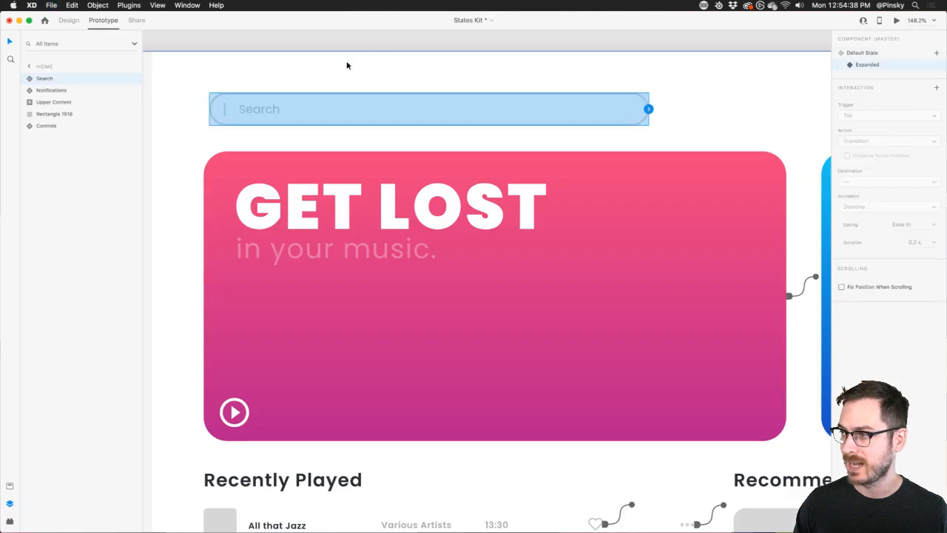
pyautogui.click(649, 109)
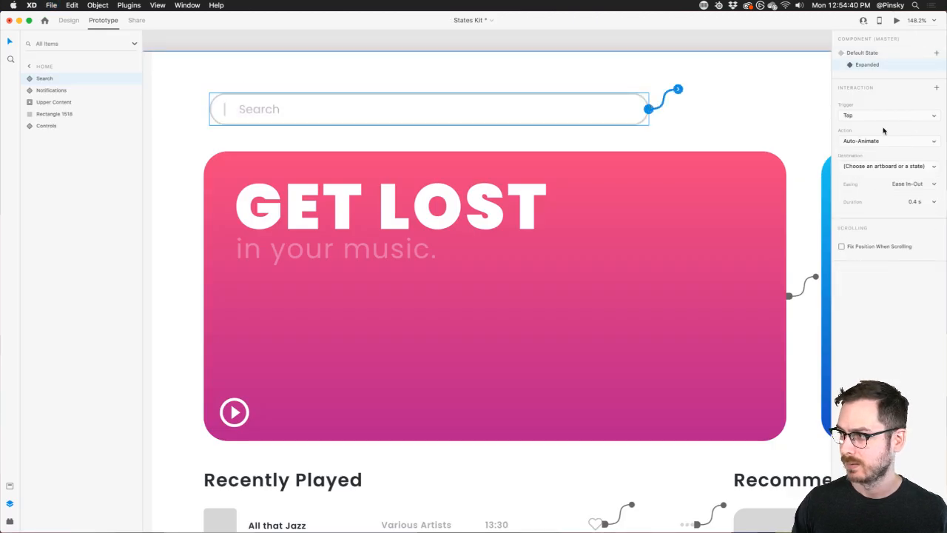
pyautogui.click(867, 167)
pyautogui.click(863, 180)
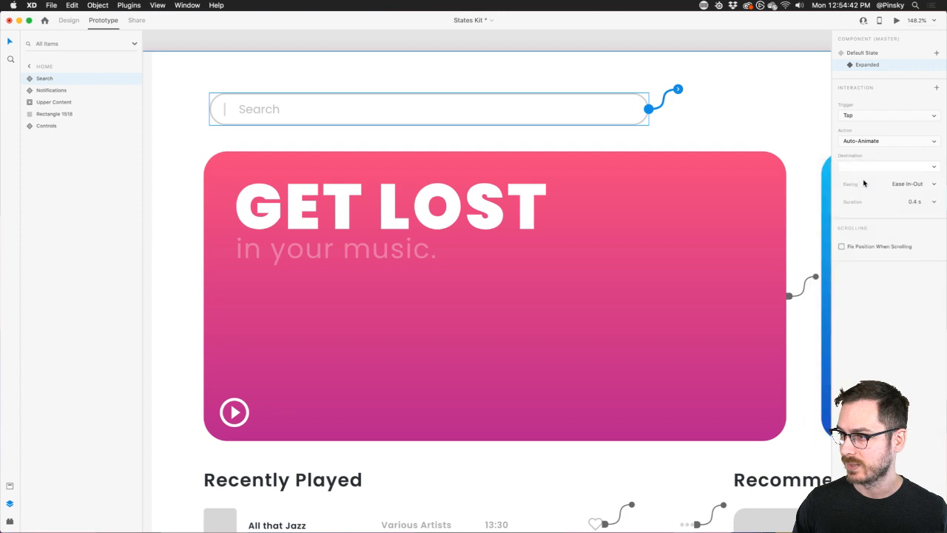
# Return the Search component to its Default State, then preview and test expanding and collapsing the search bar before closing the preview
pyautogui.click(869, 54)
pyautogui.click(896, 20)
pyautogui.click(218, 64)
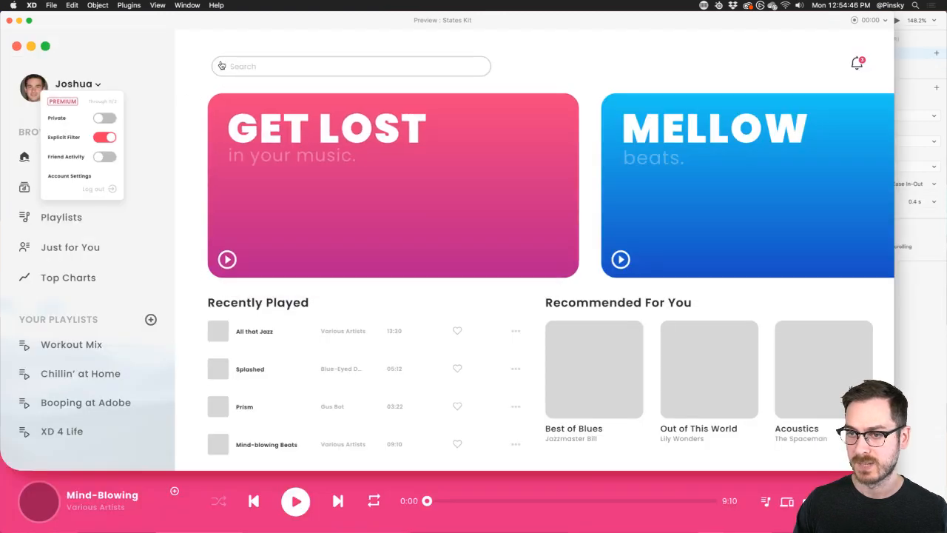
pyautogui.click(243, 68)
pyautogui.click(246, 65)
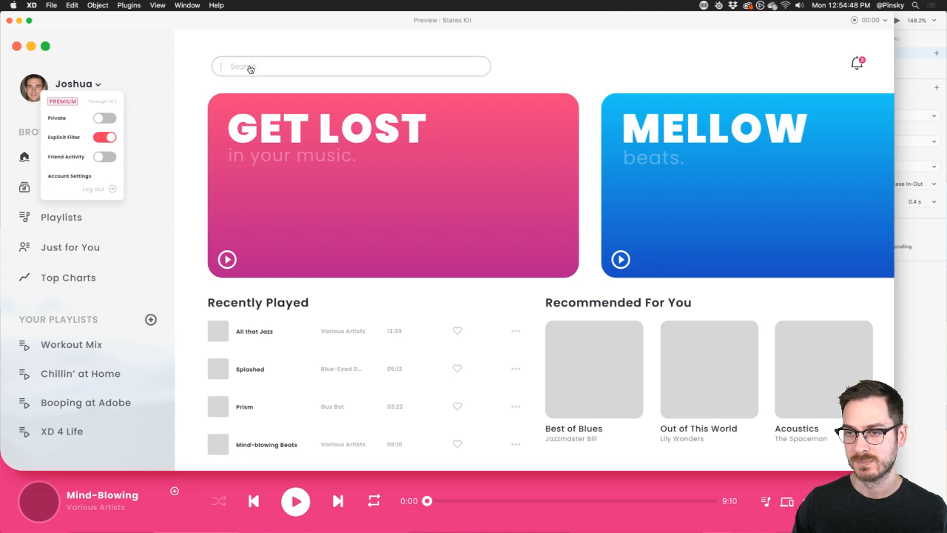
pyautogui.click(247, 62)
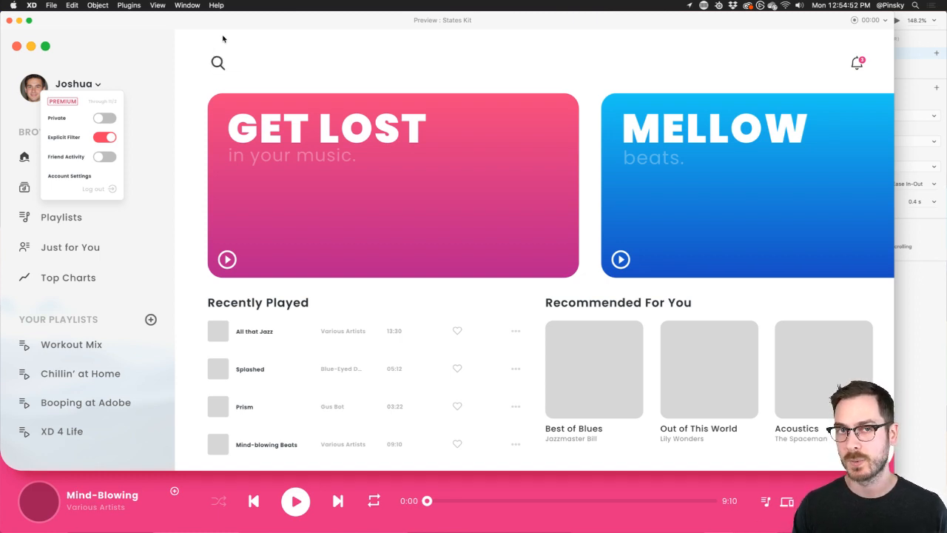
pyautogui.press('super+w')
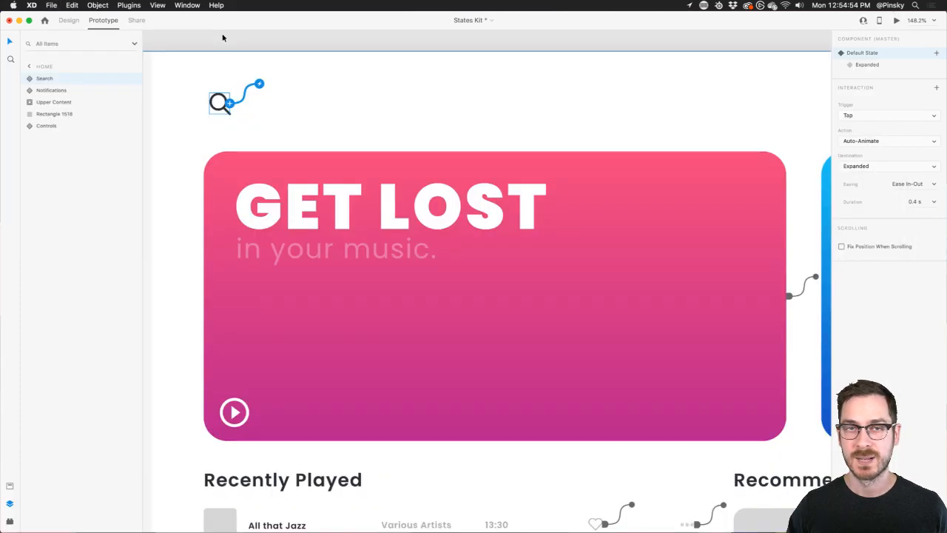